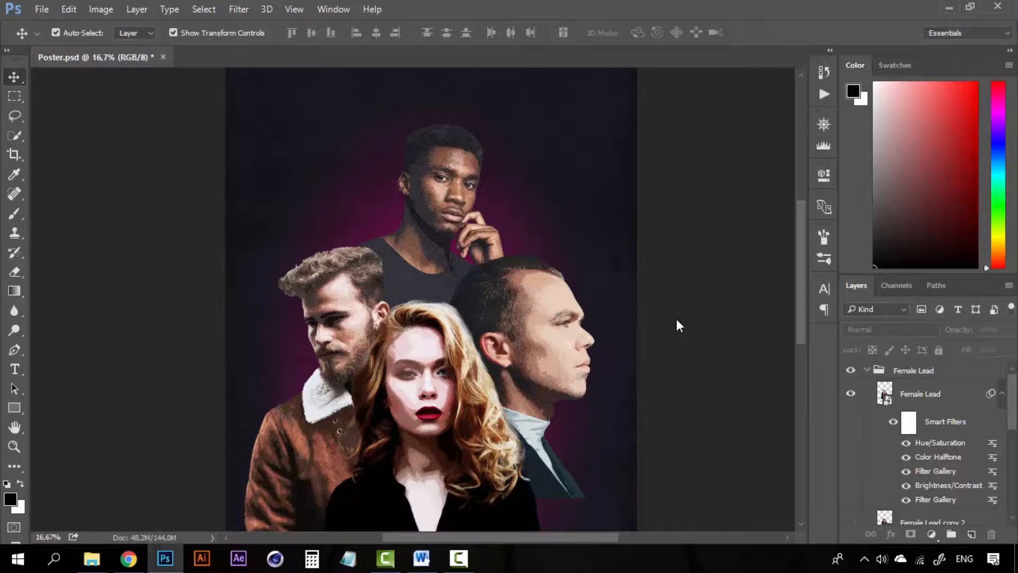
key("z")
left_click(676, 320)
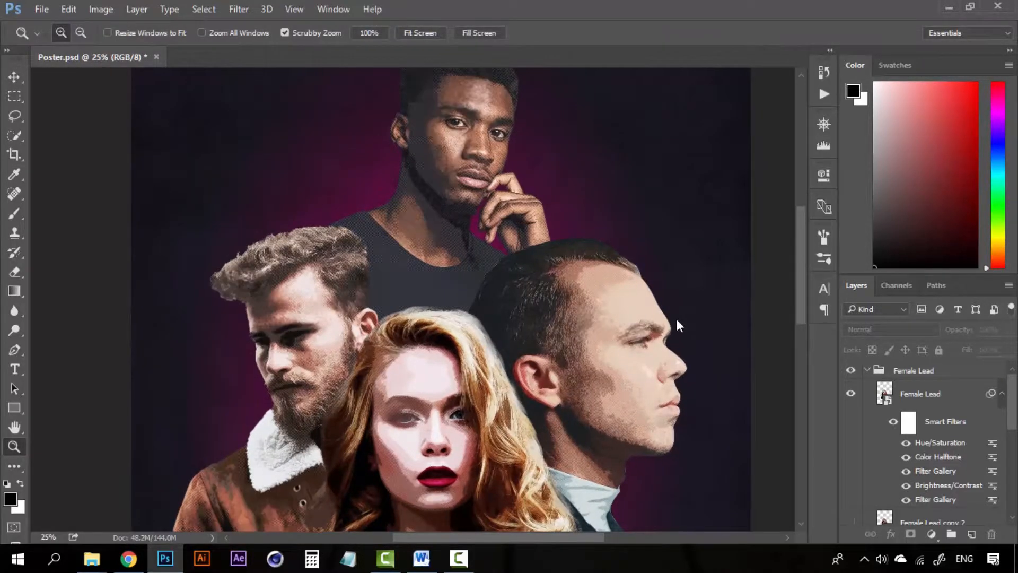
left_click(676, 319)
left_click(675, 319, "alt")
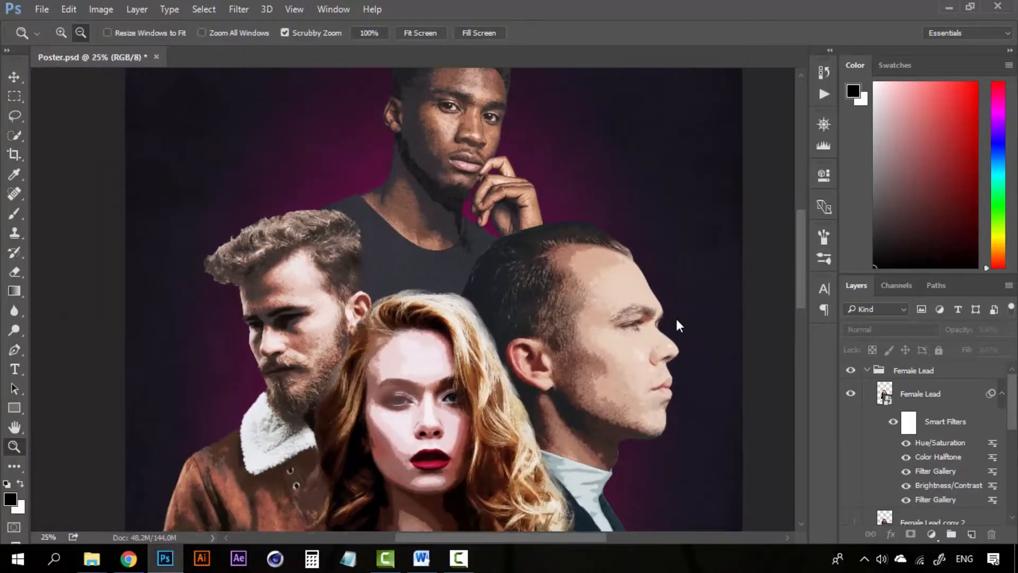
left_click(676, 319, "alt")
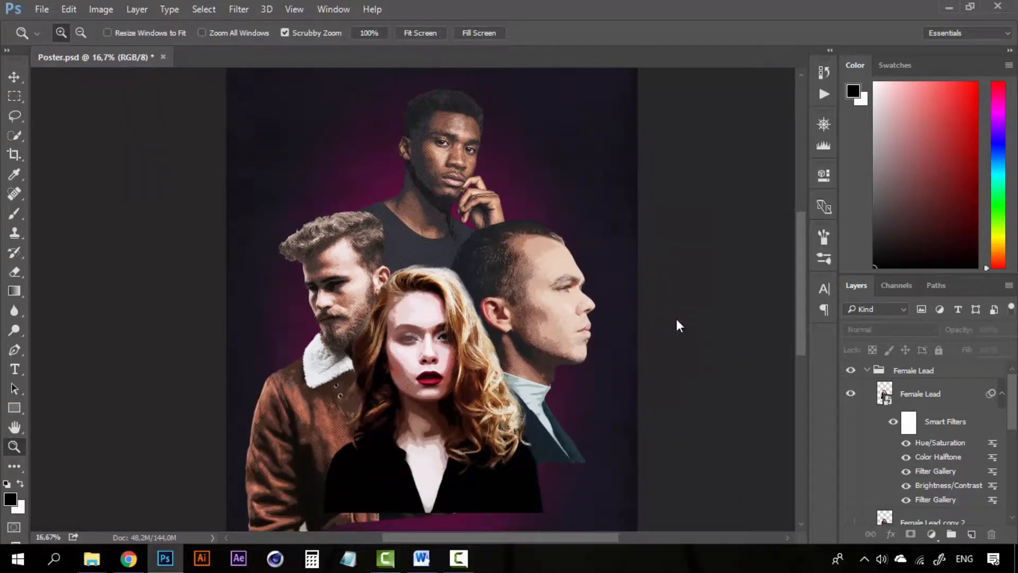
left_click(676, 319)
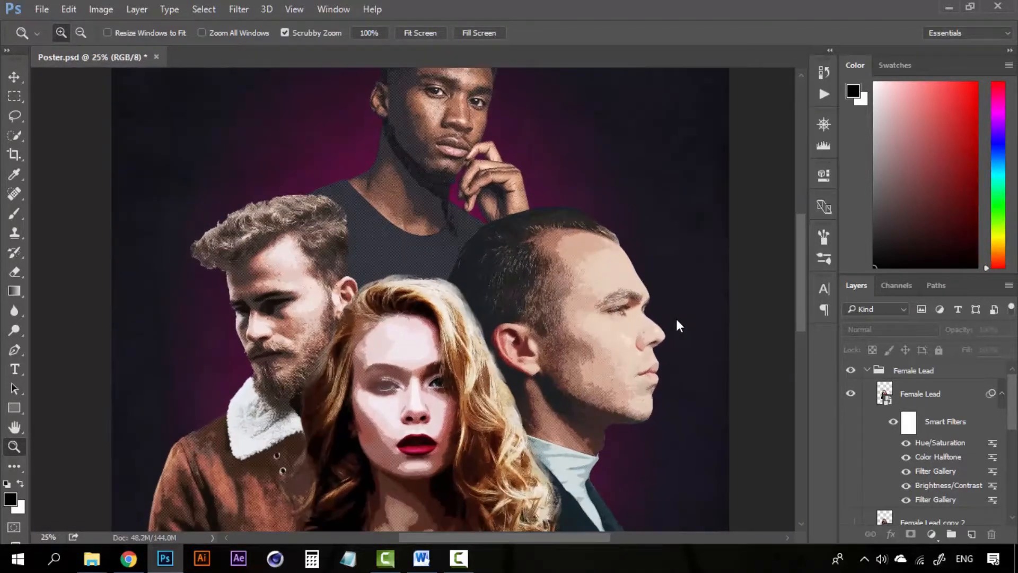
left_click(675, 319, "alt")
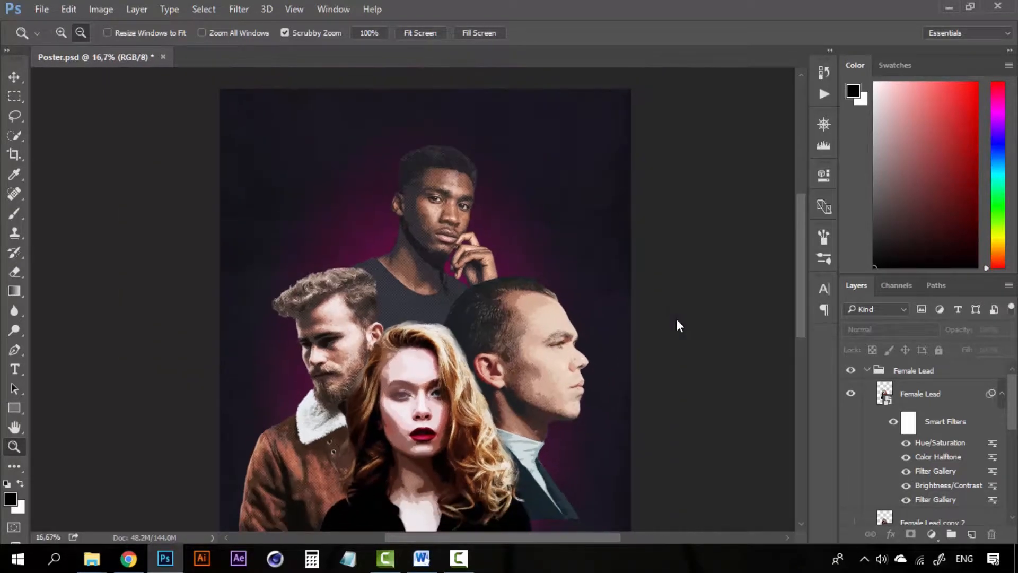
left_click(676, 319, "alt")
left_click(676, 319)
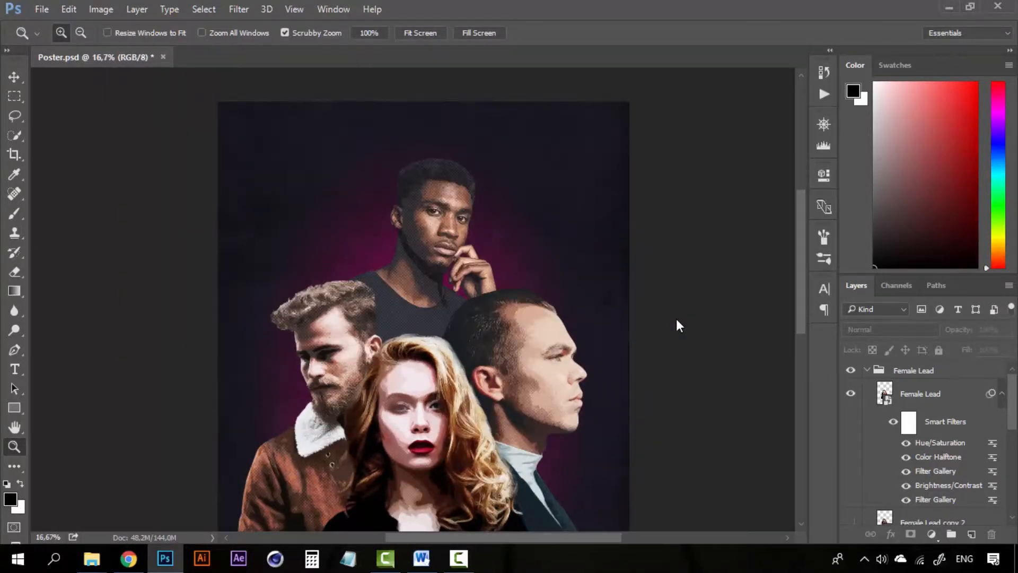
left_click(676, 320)
left_click(677, 320, "alt")
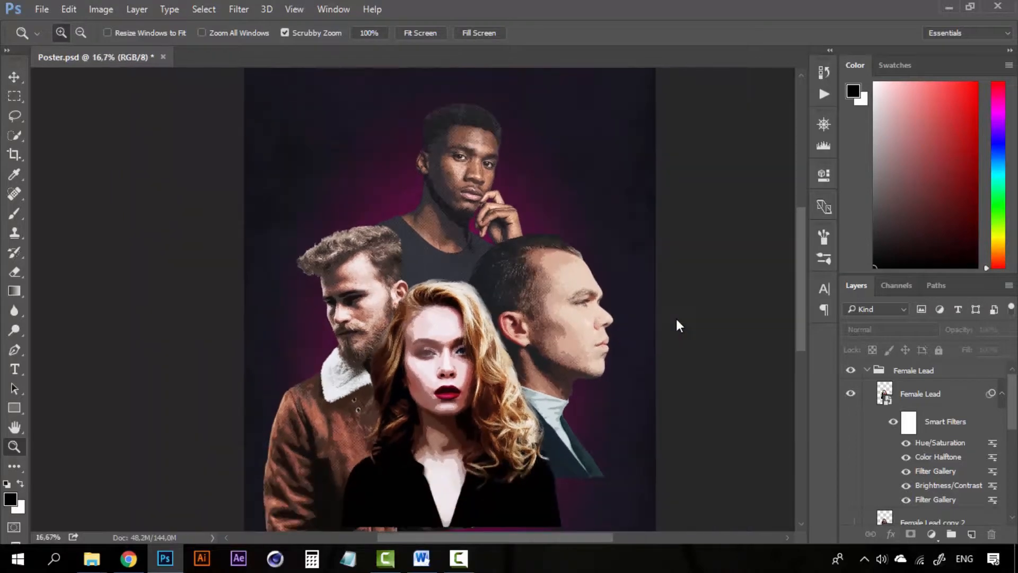
- Select the Female Lead layer and collapse its list of smart filters
key("v")
key("ctrl+z")
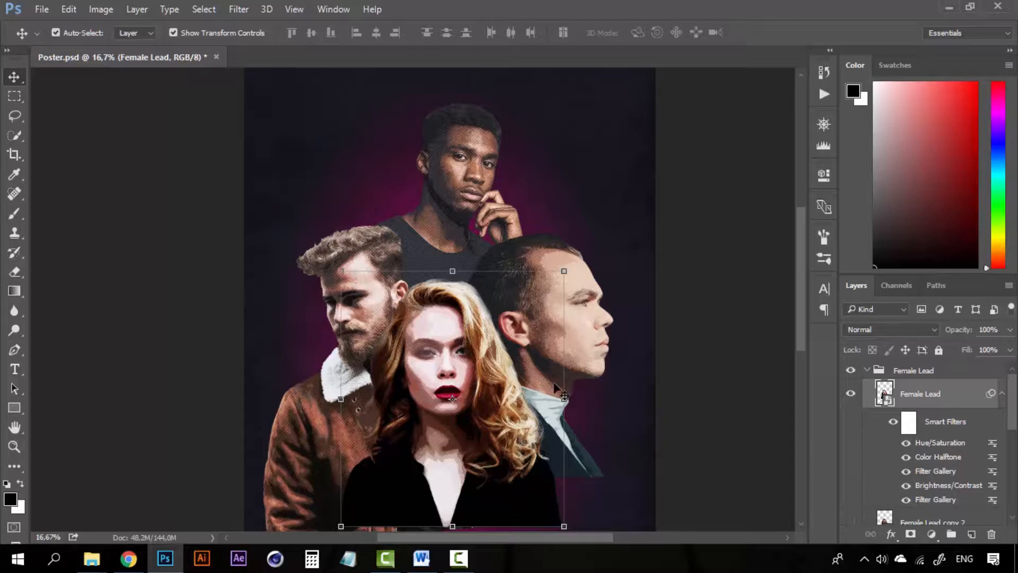
left_click(700, 336)
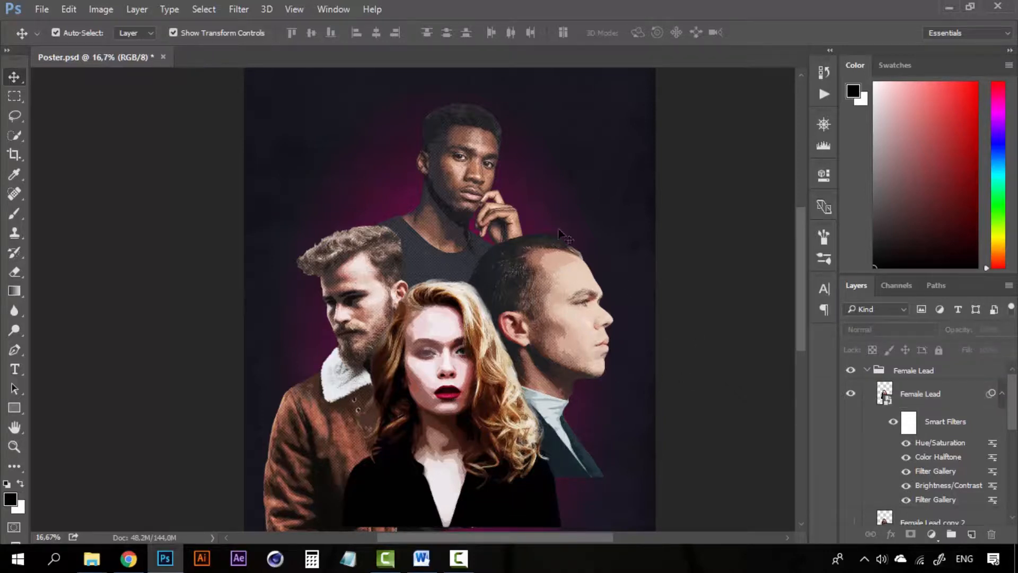
left_click(470, 368)
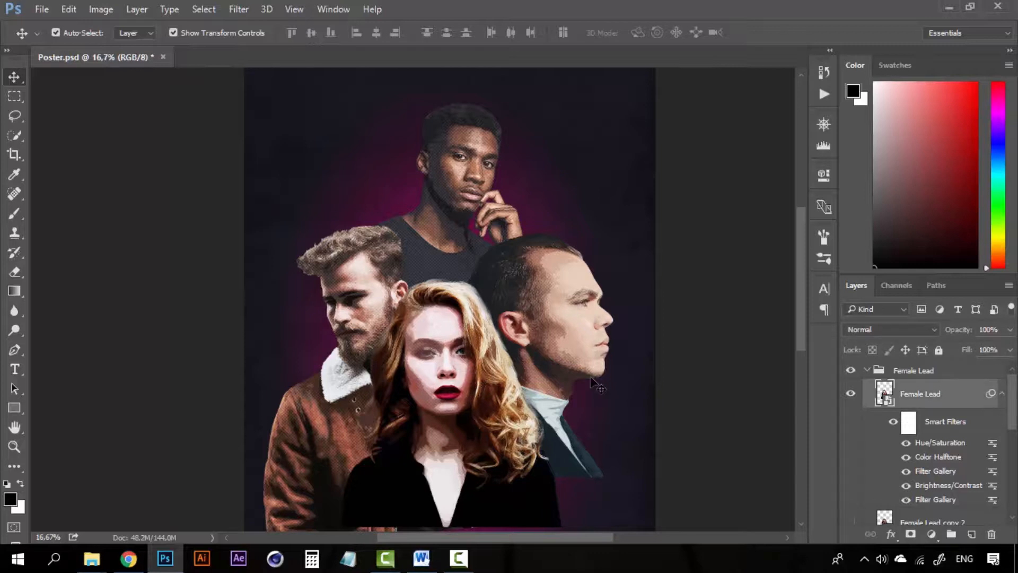
left_click(943, 394)
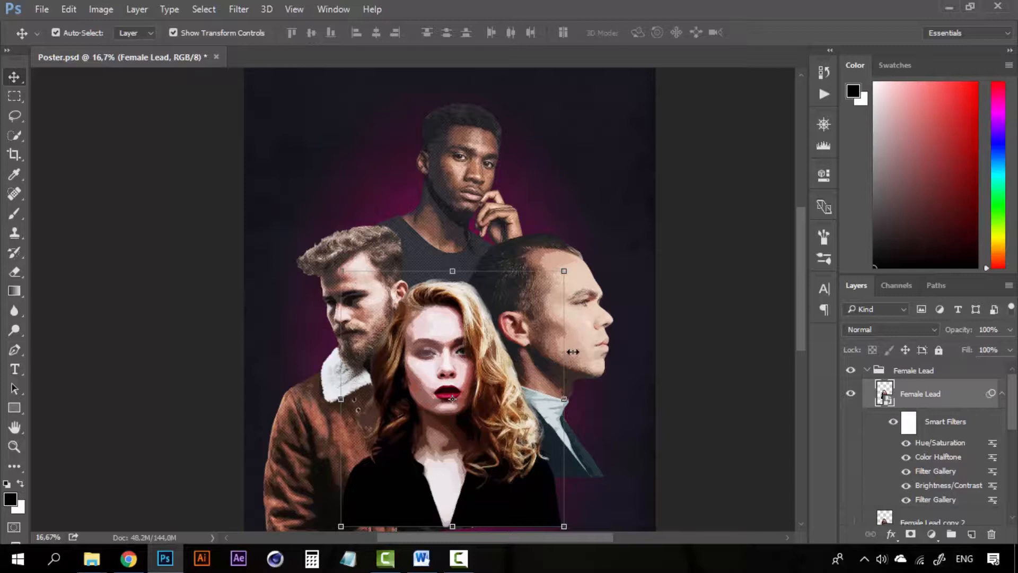
left_click(1001, 393)
- Examine the poster's four portraits at different magnifications, focusing on the woman's hair, face and clothing
key("z")
left_click(521, 329, "alt")
left_click(522, 330, "alt")
left_click(519, 329)
left_click(434, 340)
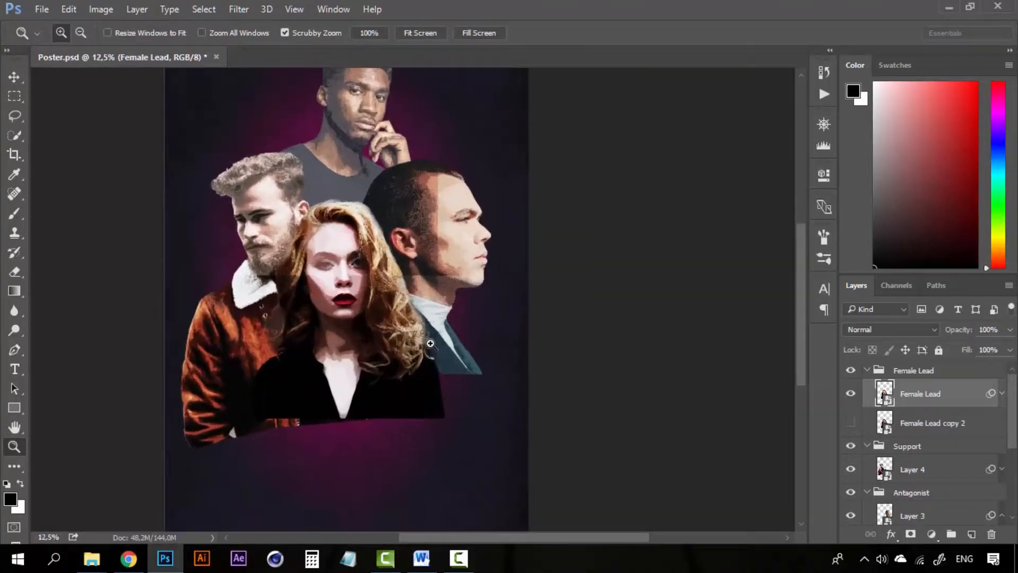
left_click_drag(340, 326, 466, 389)
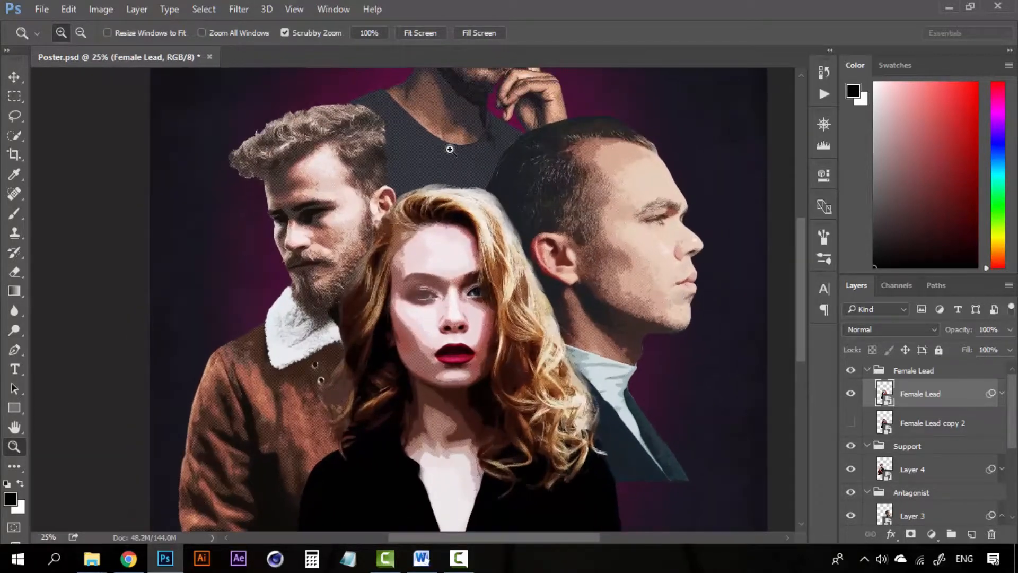
left_click(470, 366)
left_click(485, 337, "alt")
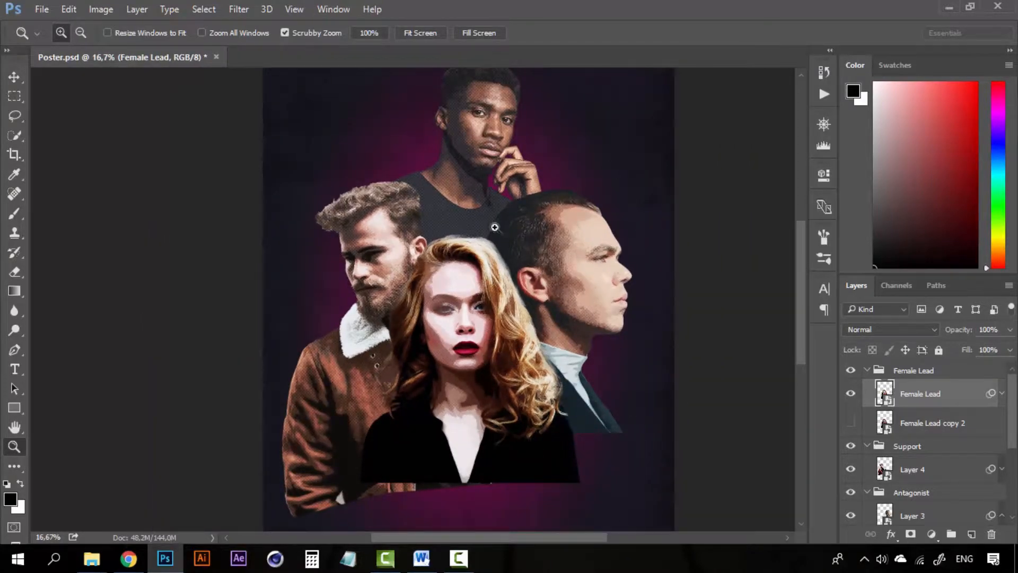
scroll(576, 372, "up", 1)
key("v")
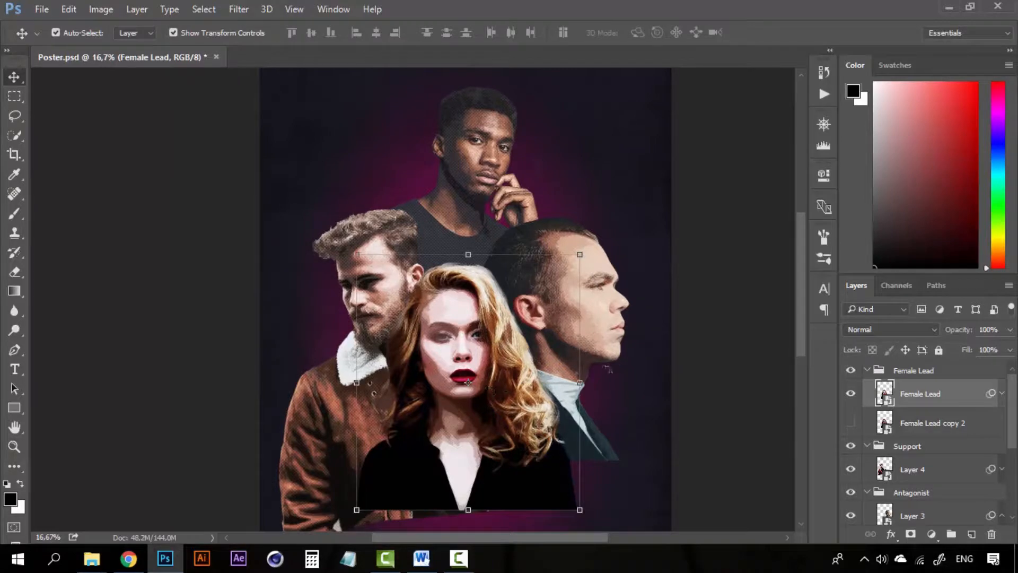
key("z")
left_click(490, 359)
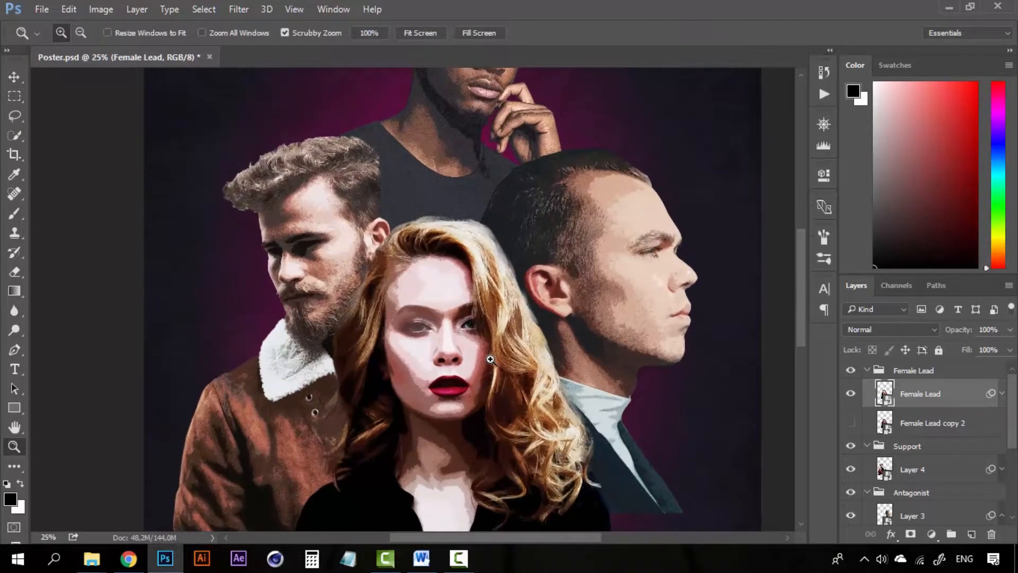
left_click(488, 363, "alt")
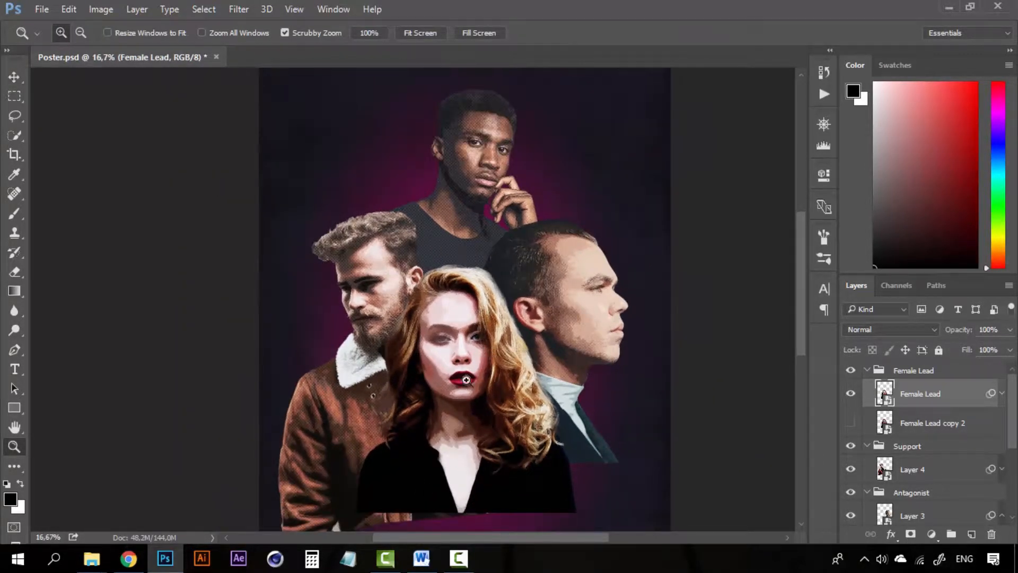
left_click(466, 379)
left_click(495, 366, "alt")
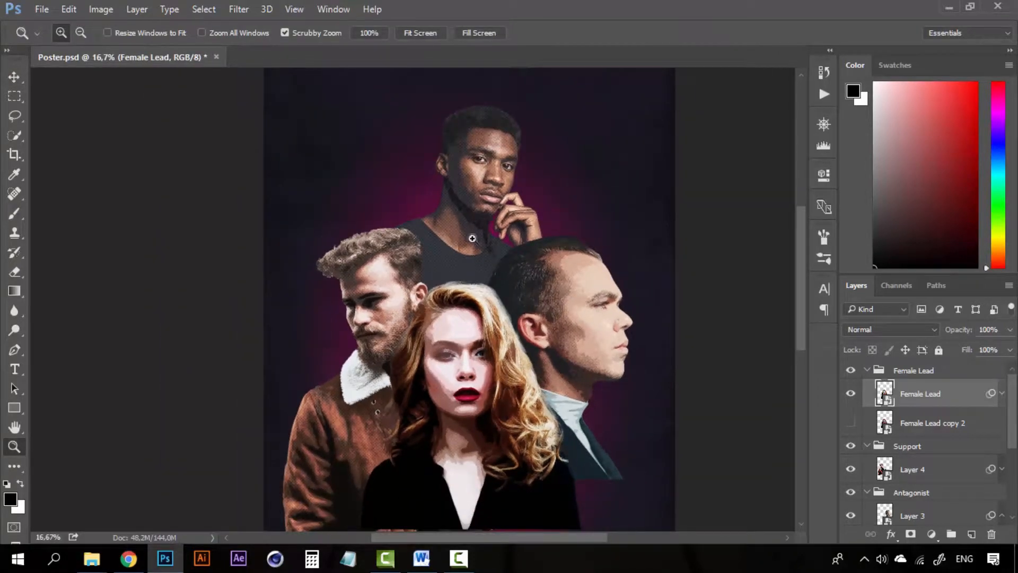
left_click_drag(508, 389, 520, 326)
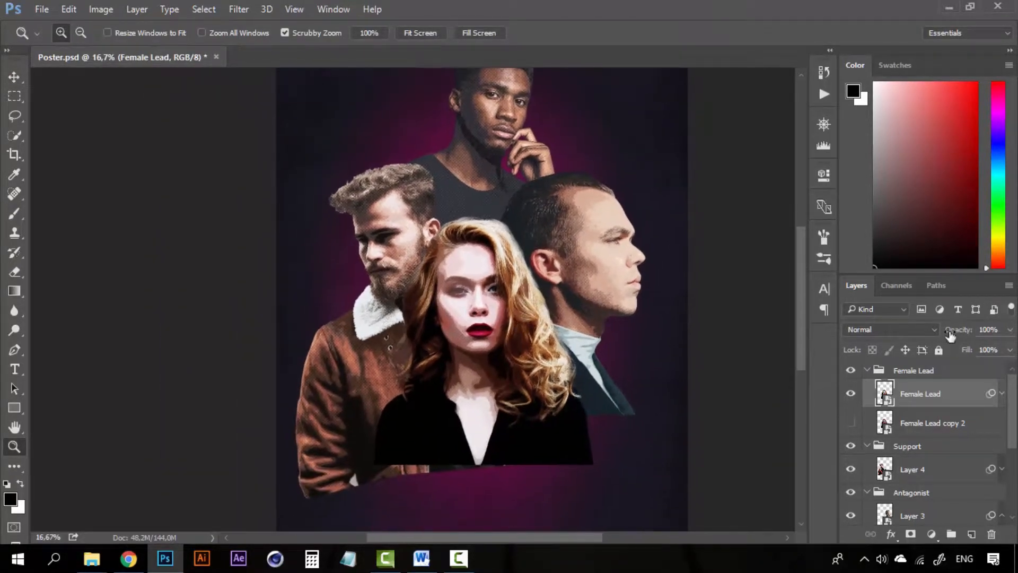
- Expand the Female Lead layer's smart filters and start a Selective Color adjustment on it, keeping the portrait in view
key("v")
left_click(1001, 393)
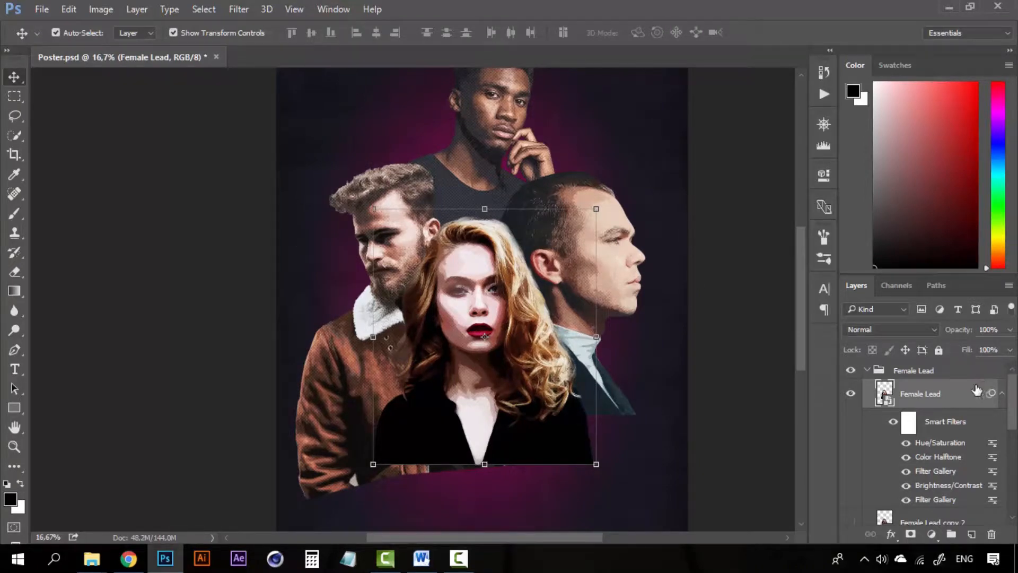
left_click(101, 10)
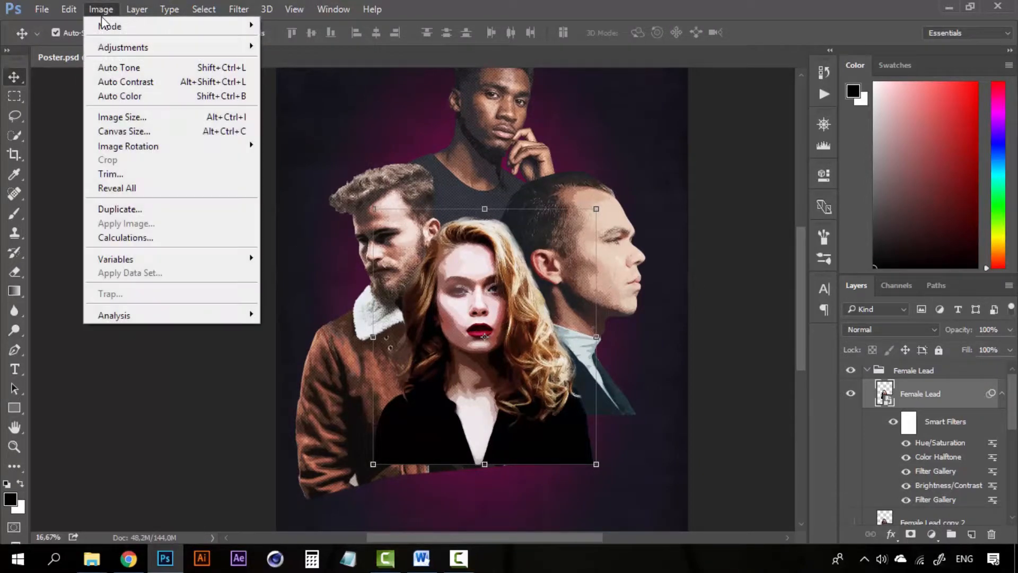
mouse_move(127, 53)
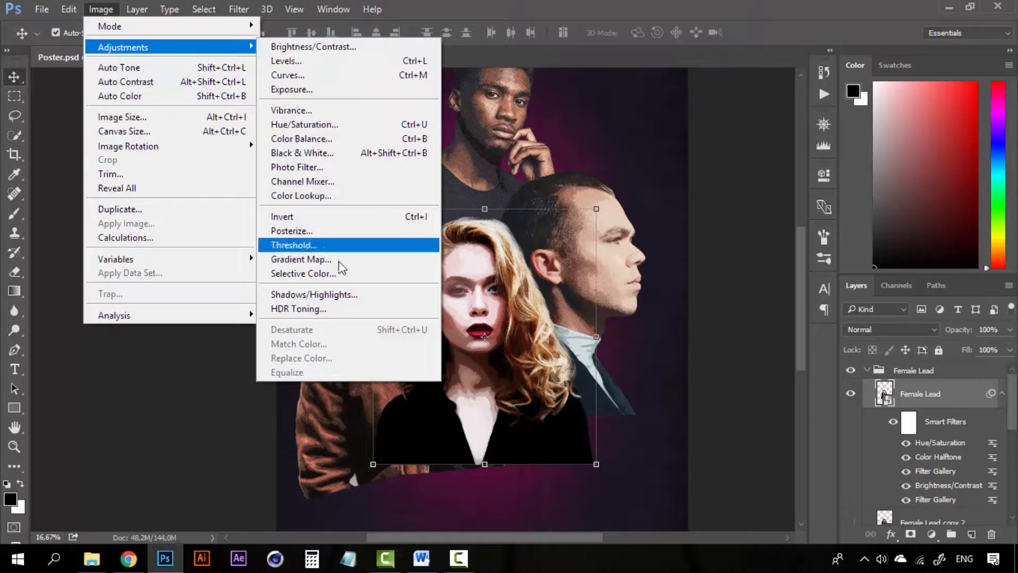
left_click(341, 273)
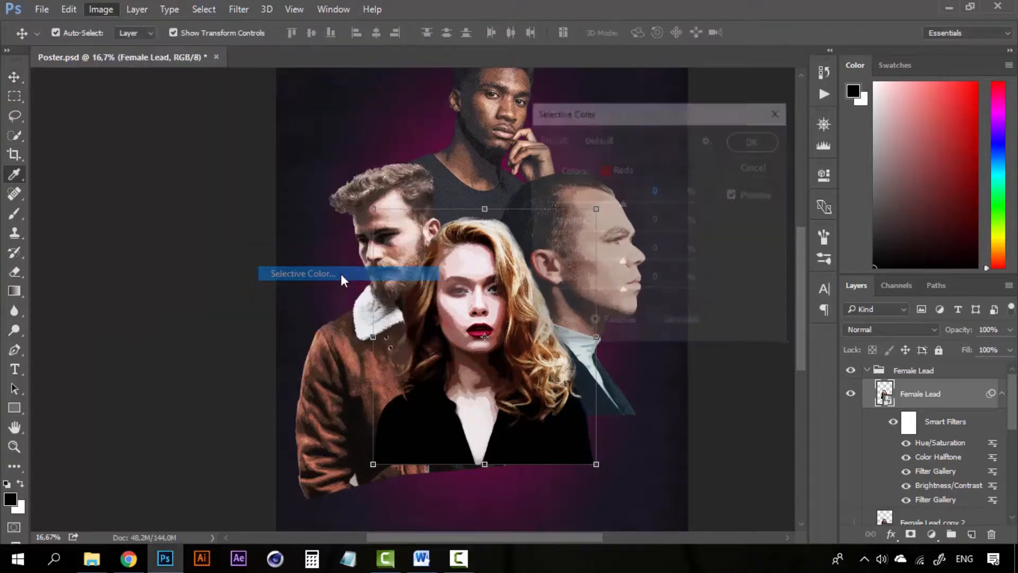
left_click_drag(622, 116, 748, 135)
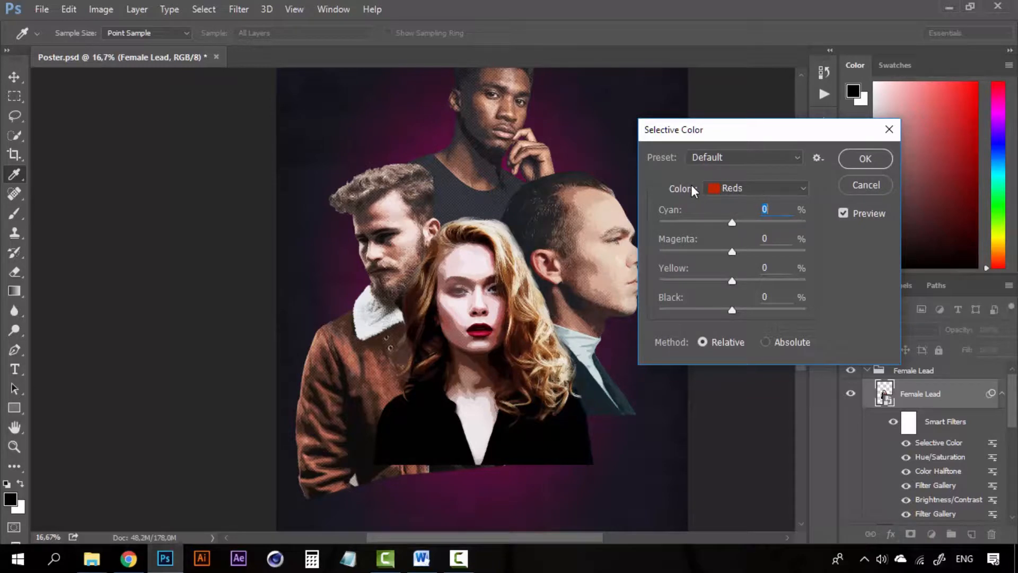
- Reduce the black amount of the Neutrals to -10% in the Selective Color adjustment
left_click(723, 190)
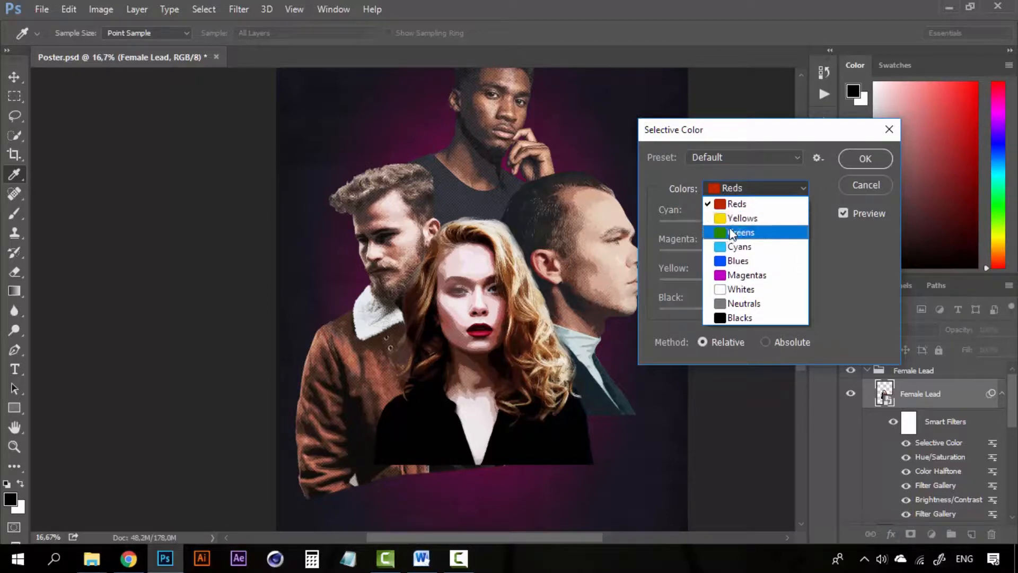
left_click(738, 304)
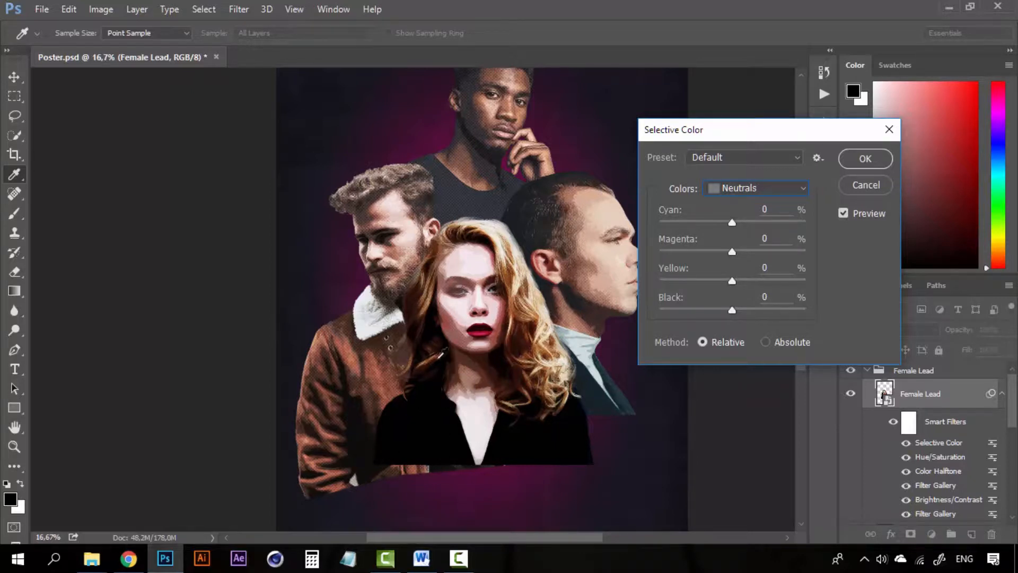
left_click(732, 312)
left_click_drag(732, 312, 724, 313)
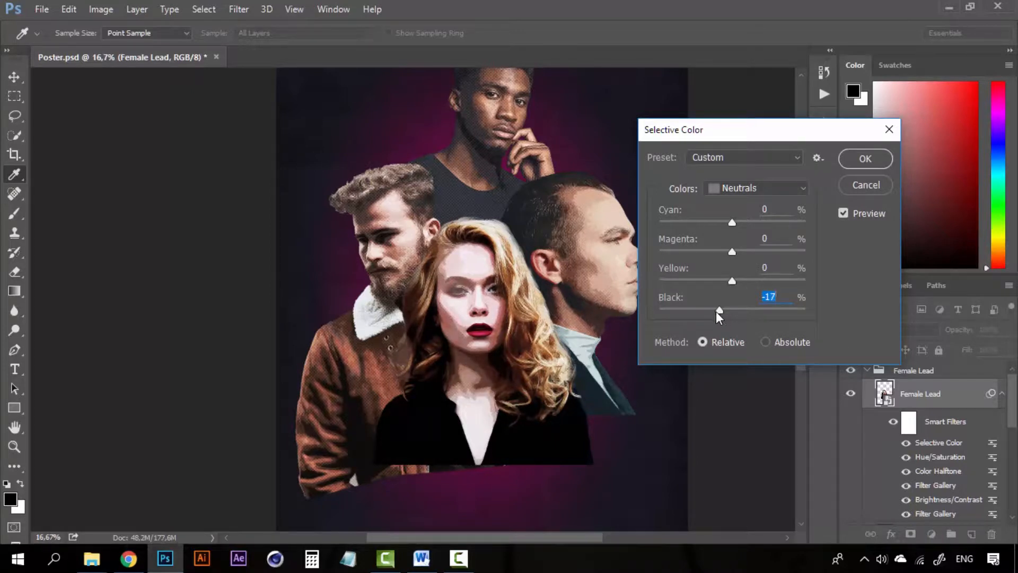
left_click_drag(718, 313, 717, 313)
- Set the black amount of the Blacks to -7%
left_click(762, 188)
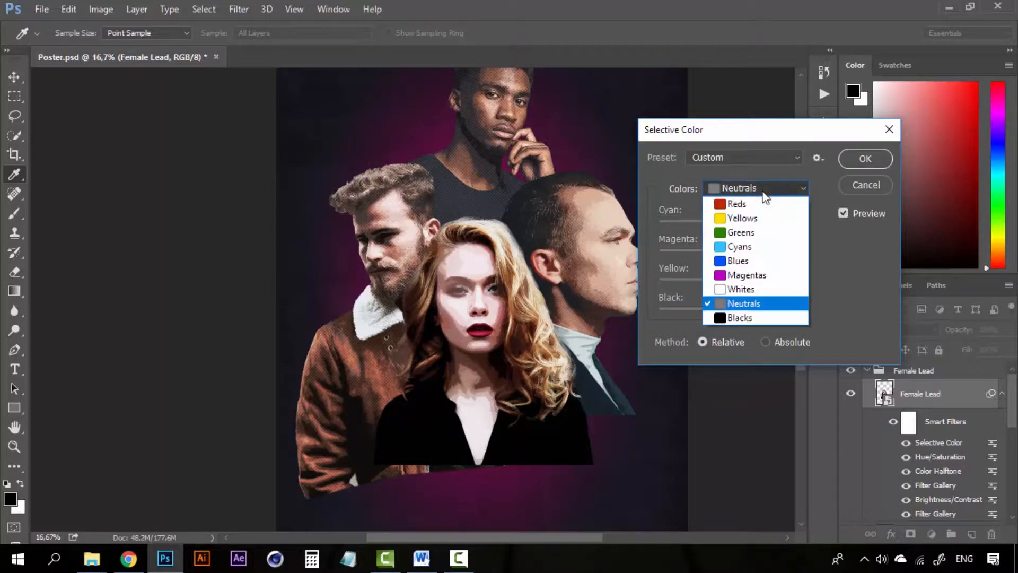
left_click(746, 323)
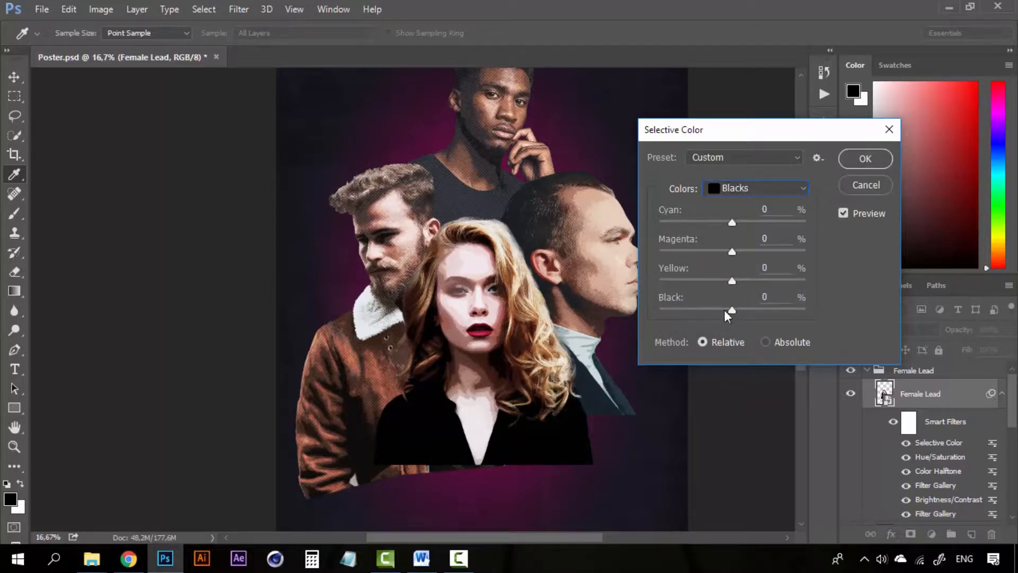
left_click(724, 311)
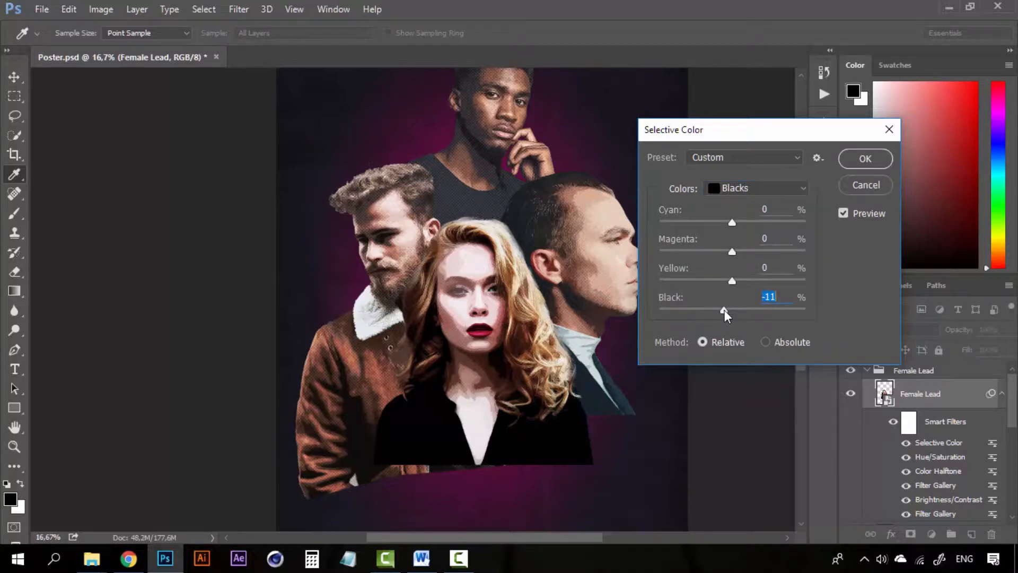
left_click_drag(724, 311, 726, 311)
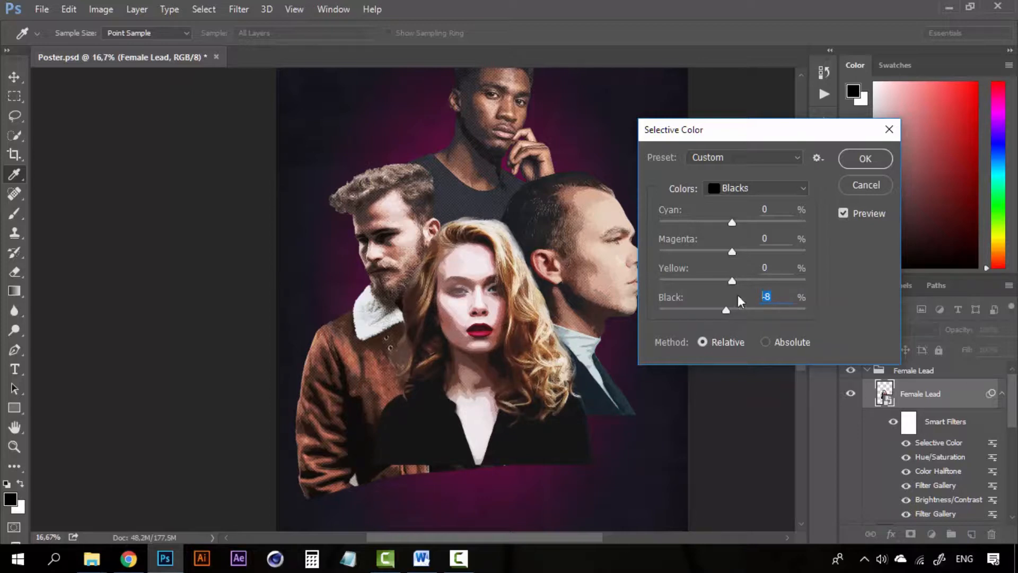
type("-7")
- For the Neutrals, set magenta to 25% and yellow to 20%, and fine-tune the black amount
left_click(777, 192)
left_click(745, 301)
left_click(744, 250)
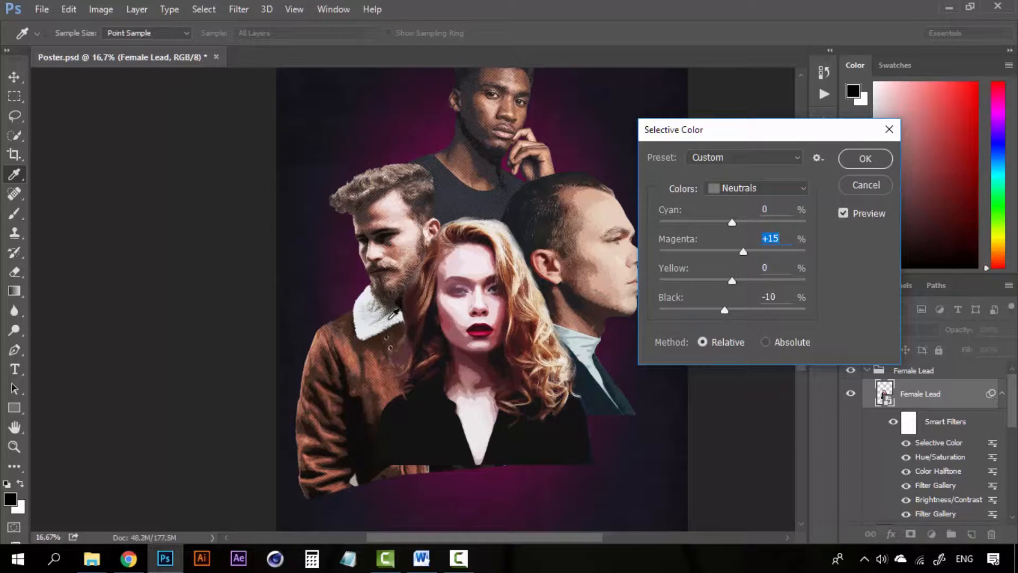
left_click(740, 280)
type("20")
double_click(785, 267)
type("20")
left_click(764, 239)
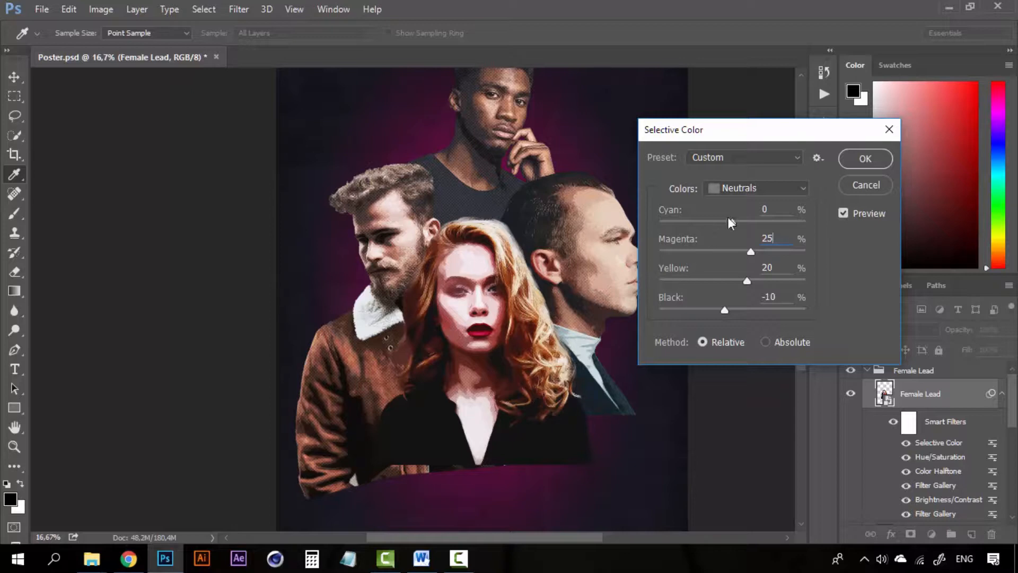
left_click(720, 311)
left_click_drag(717, 309, 723, 310)
- Set the black amount of the Blacks to -9% and apply the Selective Color adjustment to the Female Lead
left_click(752, 199)
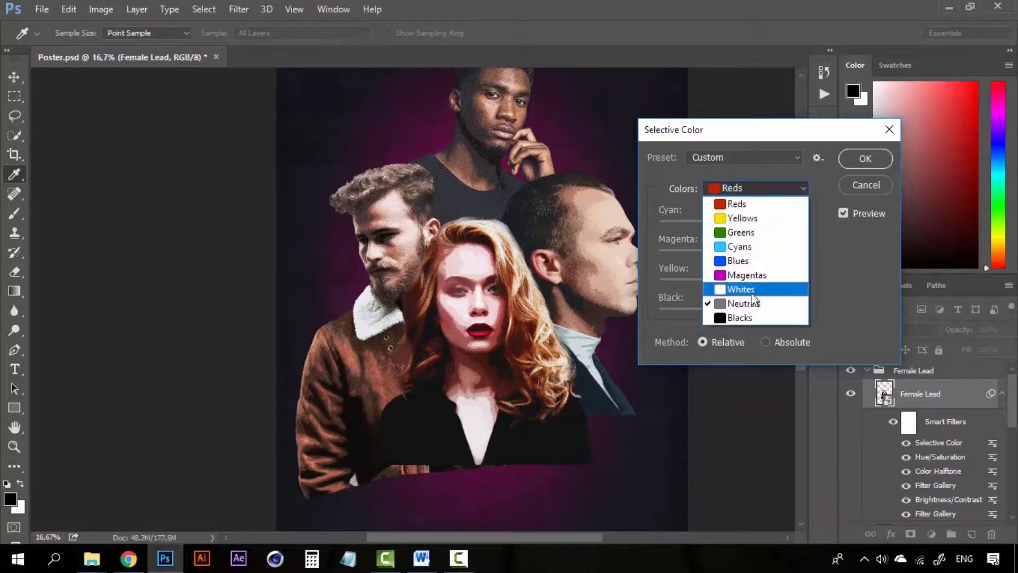
left_click(749, 352)
left_click(727, 310)
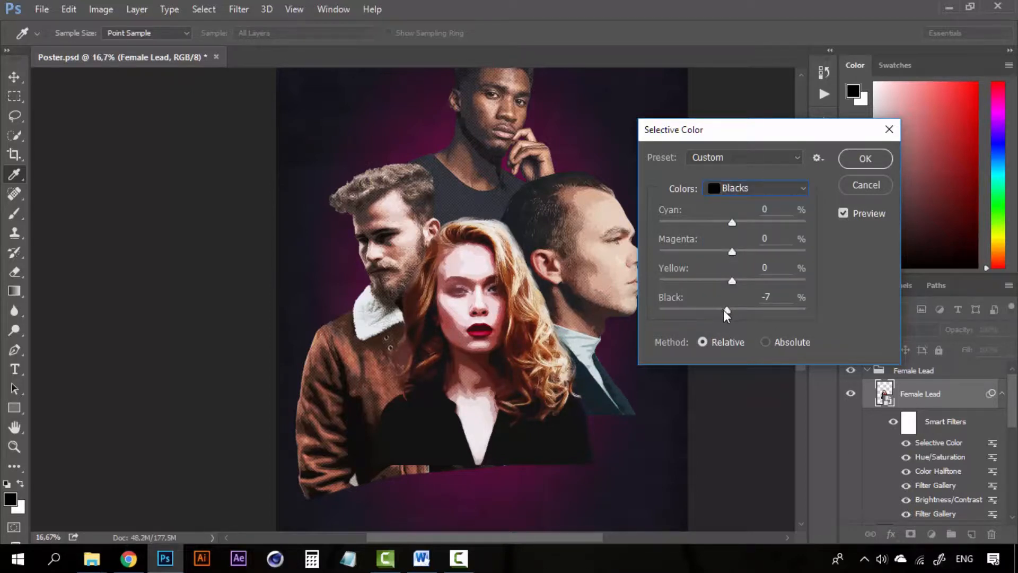
left_click(723, 310)
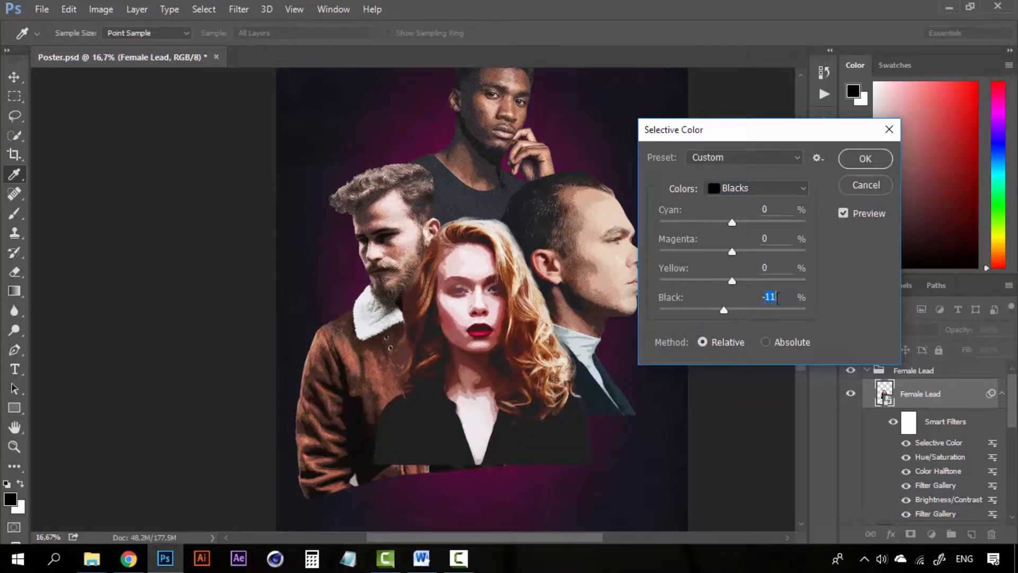
type("-9")
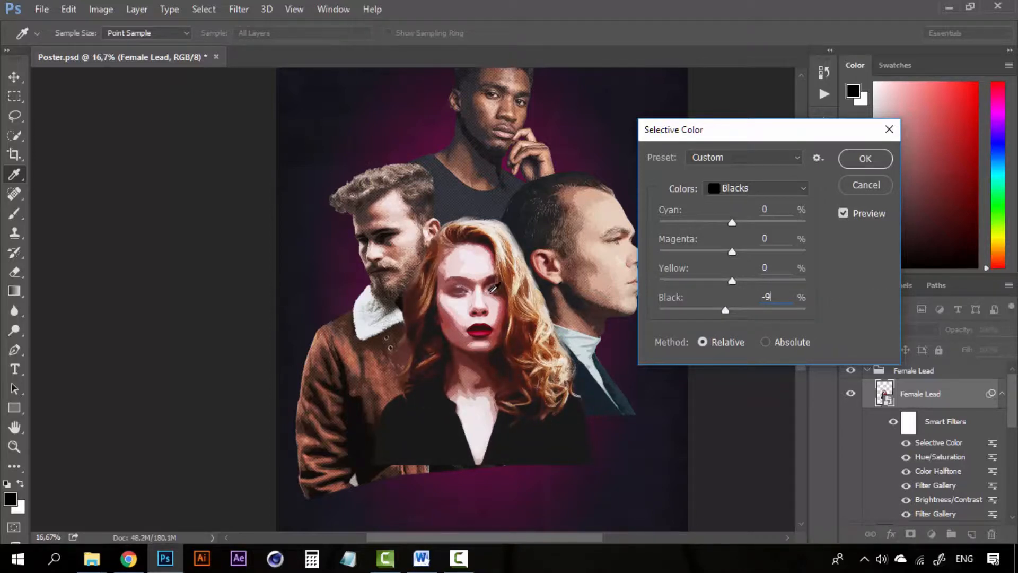
left_click(865, 158)
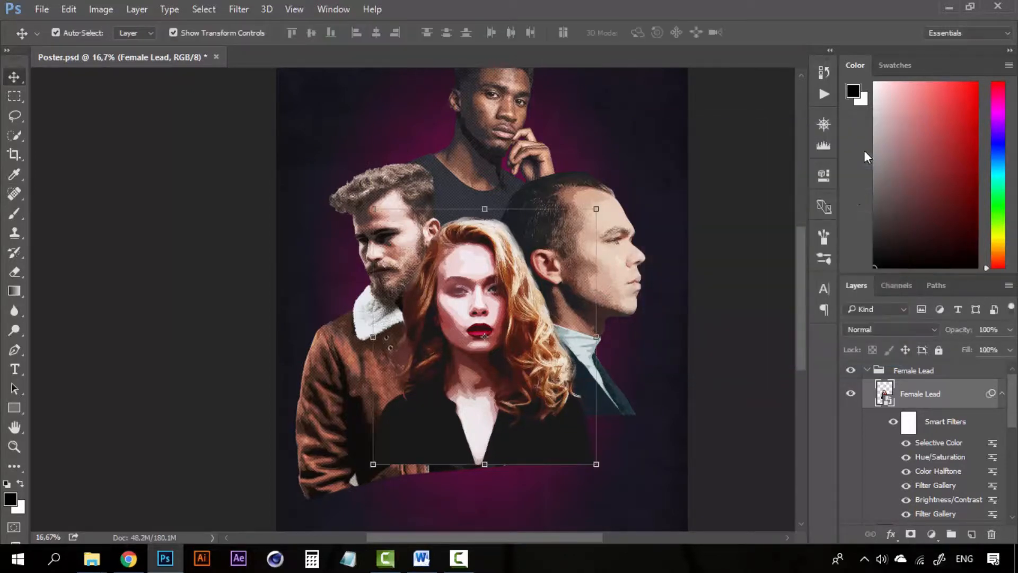
- Start a Selective Color adjustment on Layer 3 in the Antagonist group and set the black amount of the Blacks to -7%
left_click(581, 189)
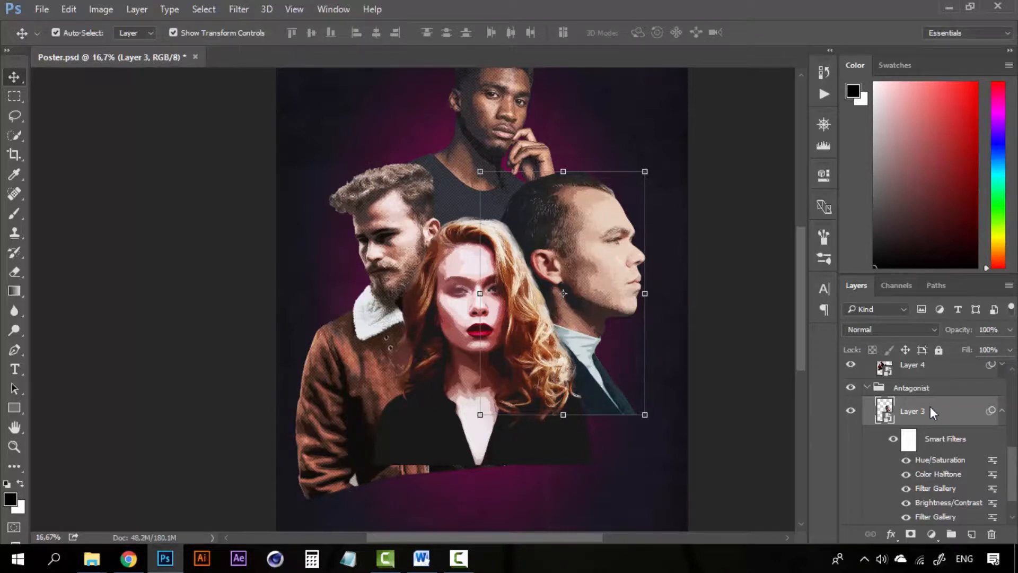
left_click(101, 9)
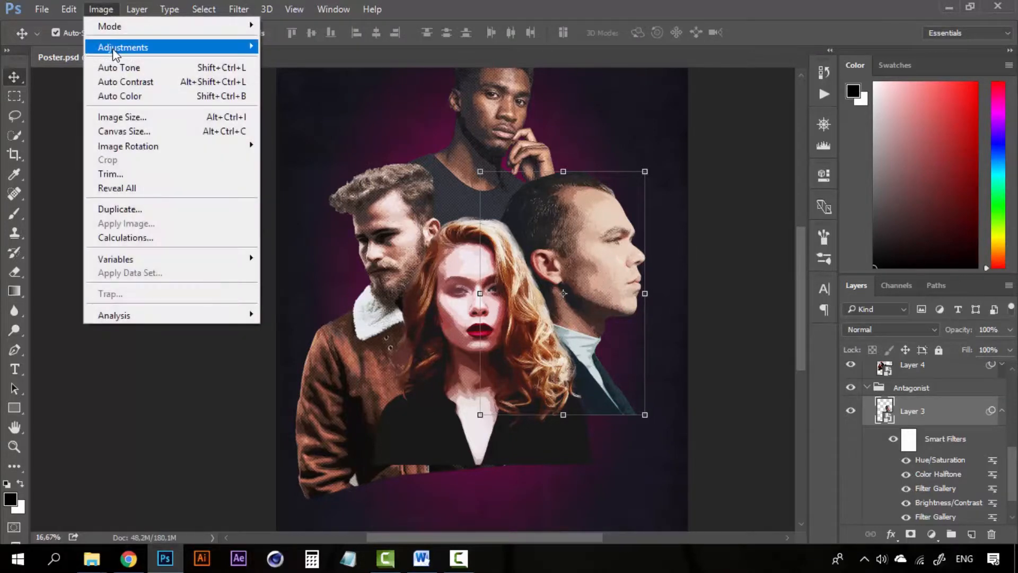
mouse_move(113, 47)
left_click(317, 273)
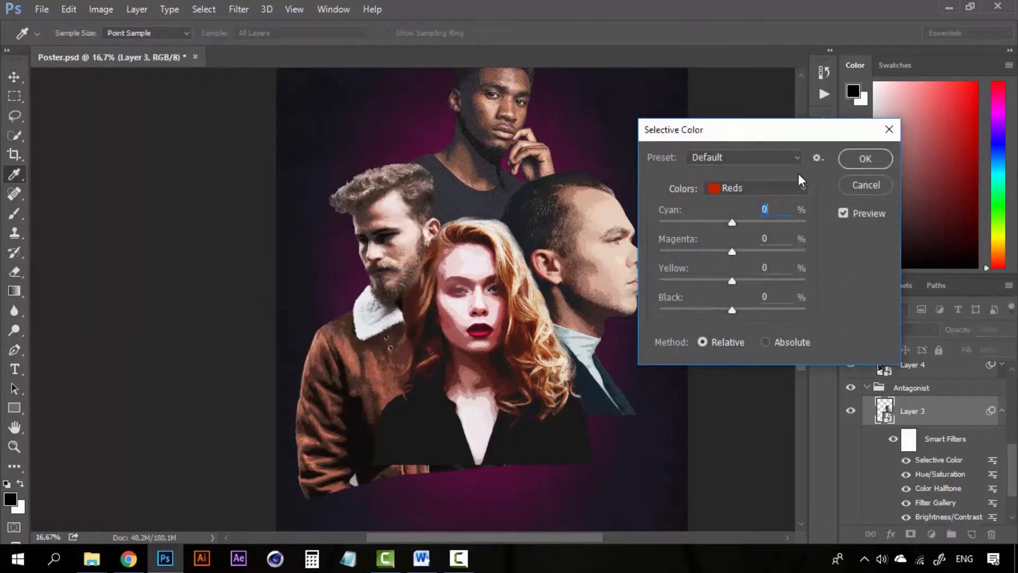
left_click_drag(792, 134, 857, 114)
left_click(819, 168)
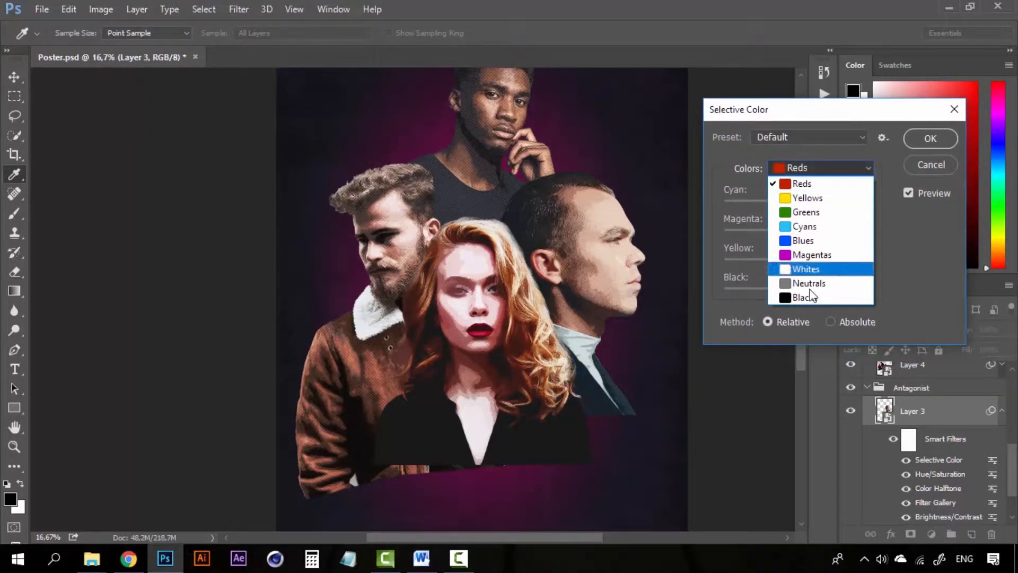
left_click(807, 299)
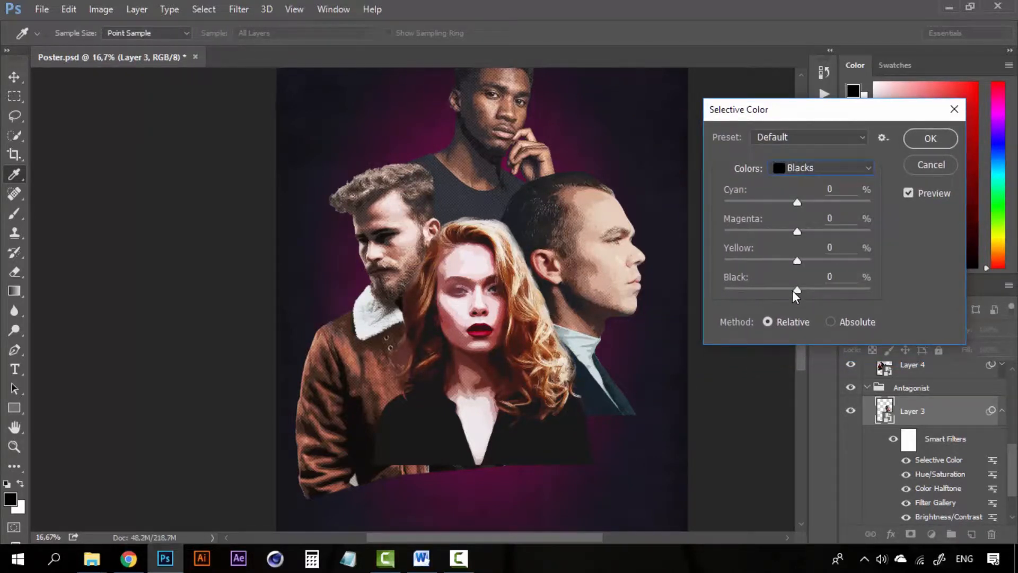
left_click_drag(794, 292, 792, 291)
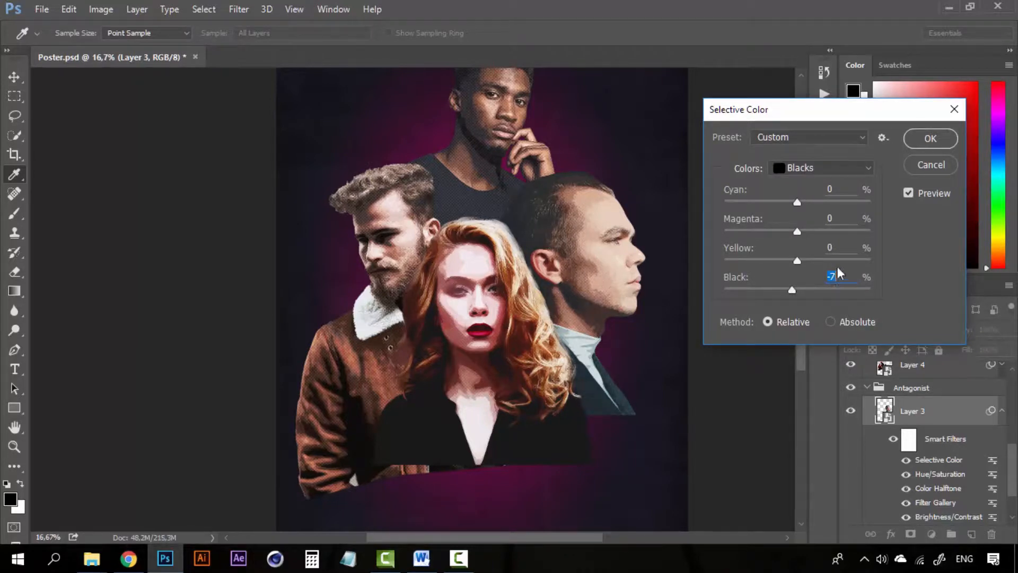
- For the Neutrals of Layer 3, set magenta to 25% and yellow to 20%
left_click(845, 163)
left_click(830, 285)
left_click_drag(840, 216, 822, 211)
type("25")
key("Tab")
type("20")
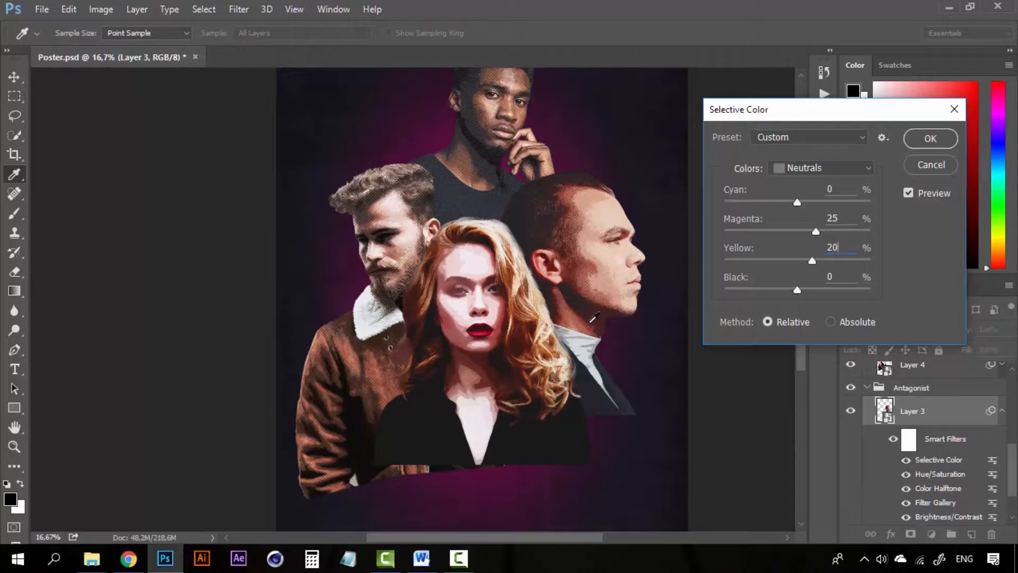
- Reduce the Neutrals' magenta to +17% and yellow to +9%, and fine-tune their black amount
left_click_drag(810, 231, 803, 260)
left_click_drag(796, 291, 795, 291)
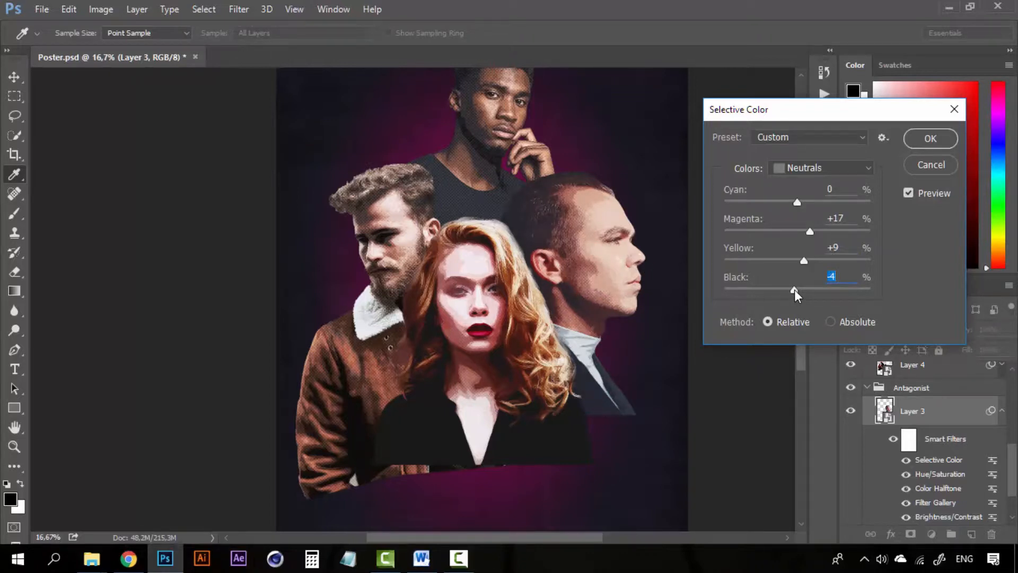
left_click(842, 277)
type("5")
type("10")
- Set the black amount of the Blacks to -4% and apply the Selective Color adjustment to Layer 3
left_click(831, 168)
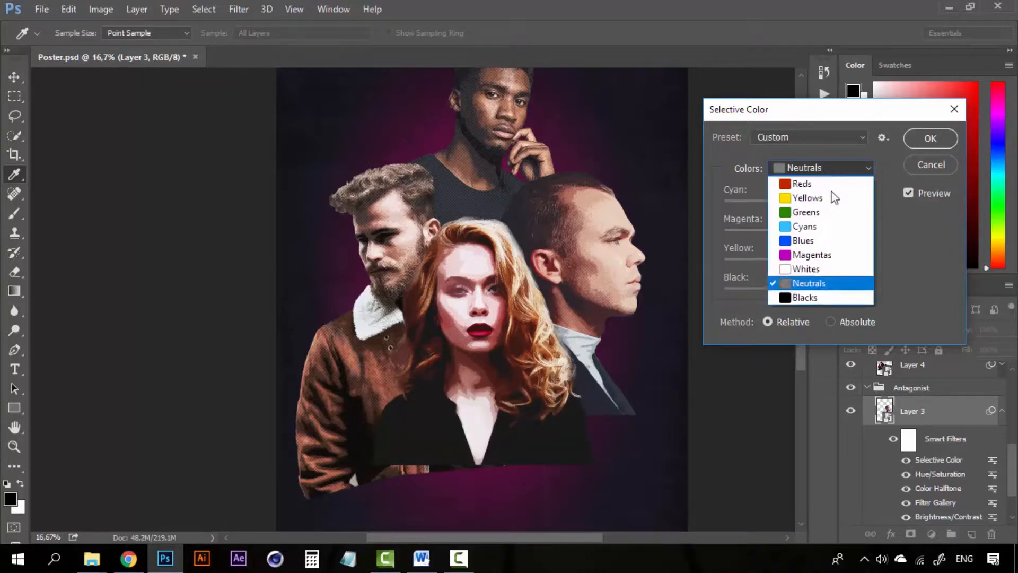
left_click(820, 295)
left_click_drag(792, 290, 797, 296)
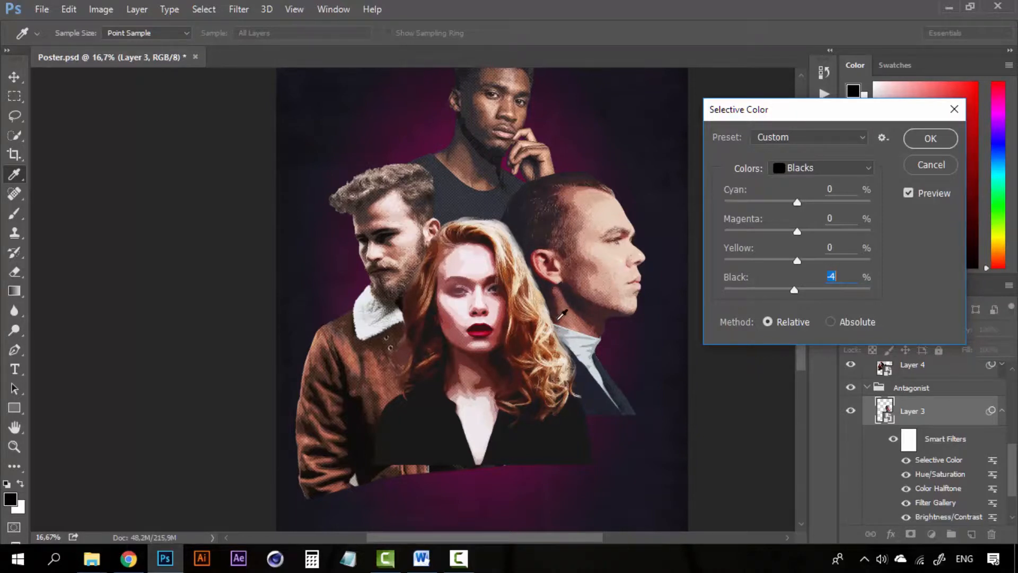
left_click(930, 137)
- Collapse the Antagonist layer group
left_click(389, 194)
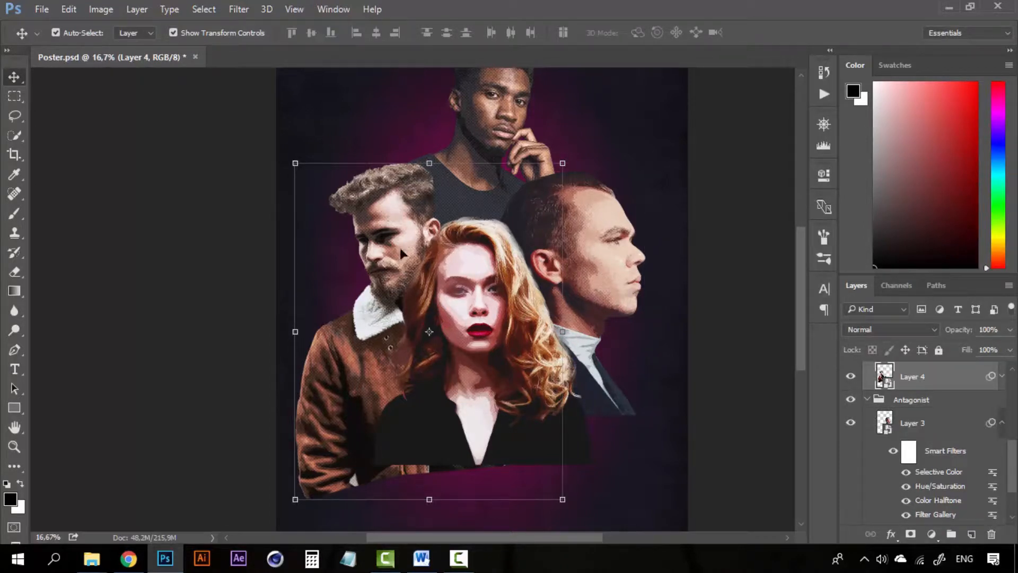
left_click(878, 401)
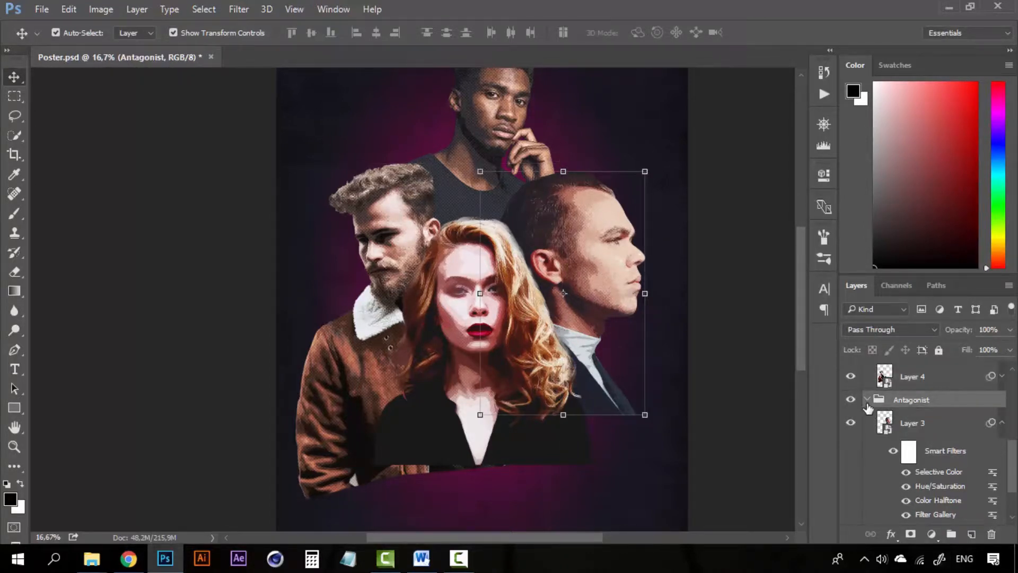
left_click(866, 399)
scroll(880, 486, "up", 1)
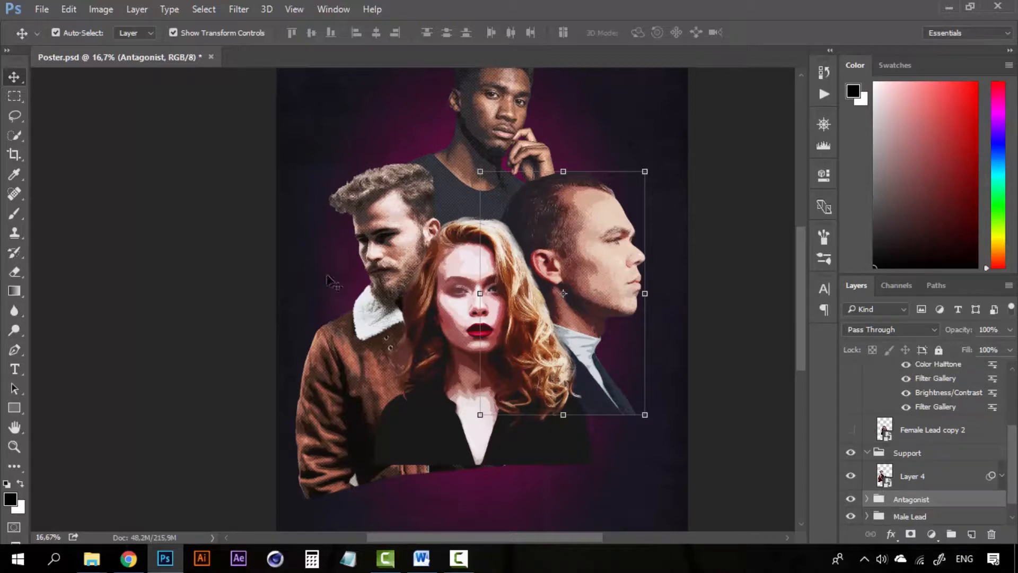
- Start a Selective Color adjustment on the bearded man's Layer 4 and increase the black amount of the Blacks
left_click(378, 228)
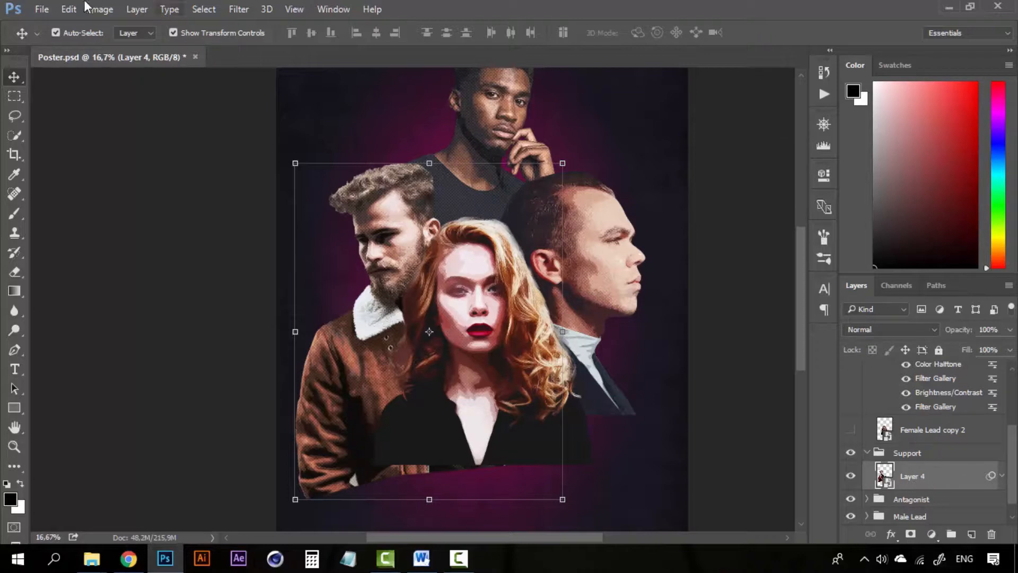
left_click(101, 9)
mouse_move(221, 50)
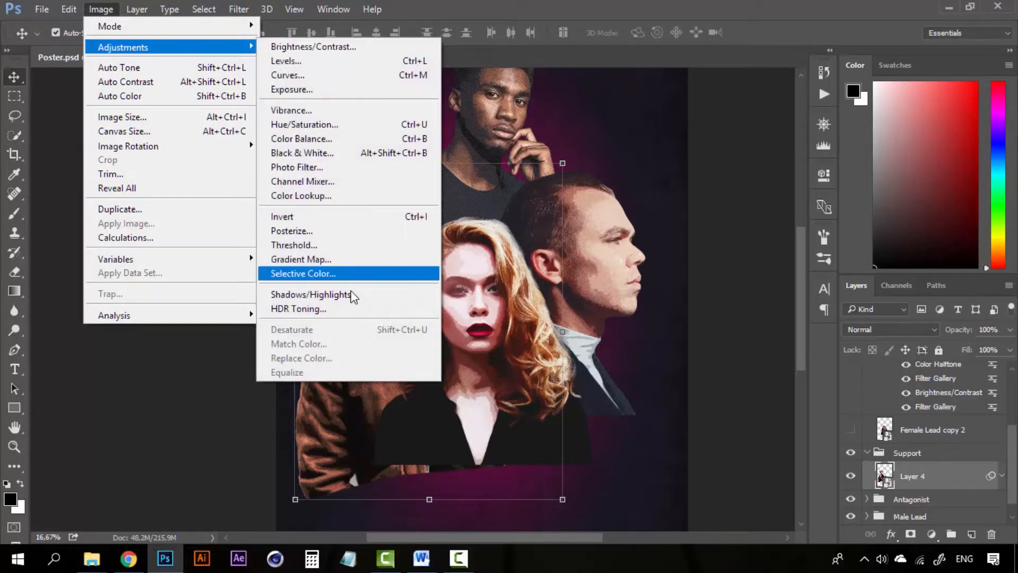
left_click(351, 273)
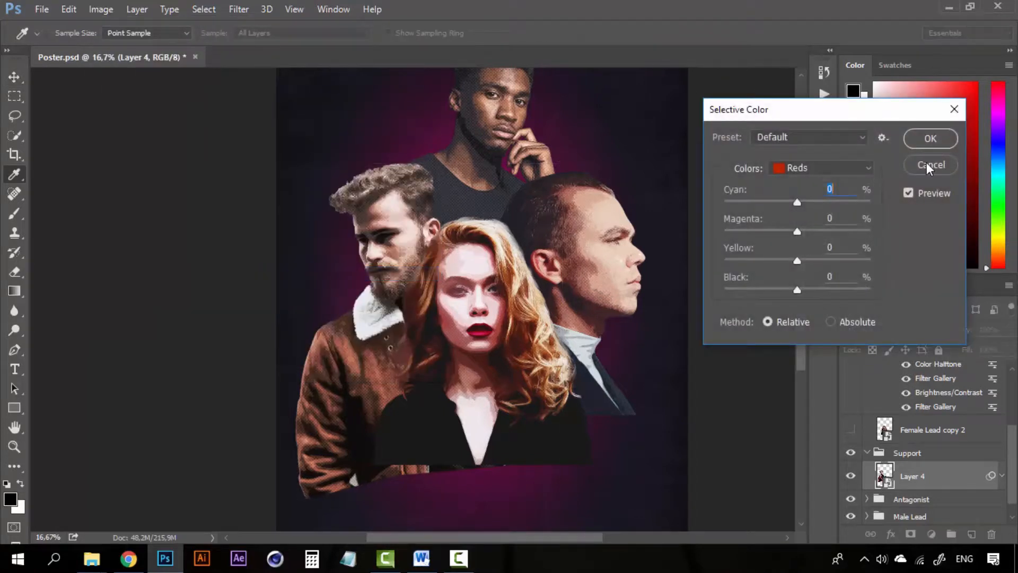
left_click(852, 166)
left_click(819, 297)
left_click_drag(801, 291, 801, 290)
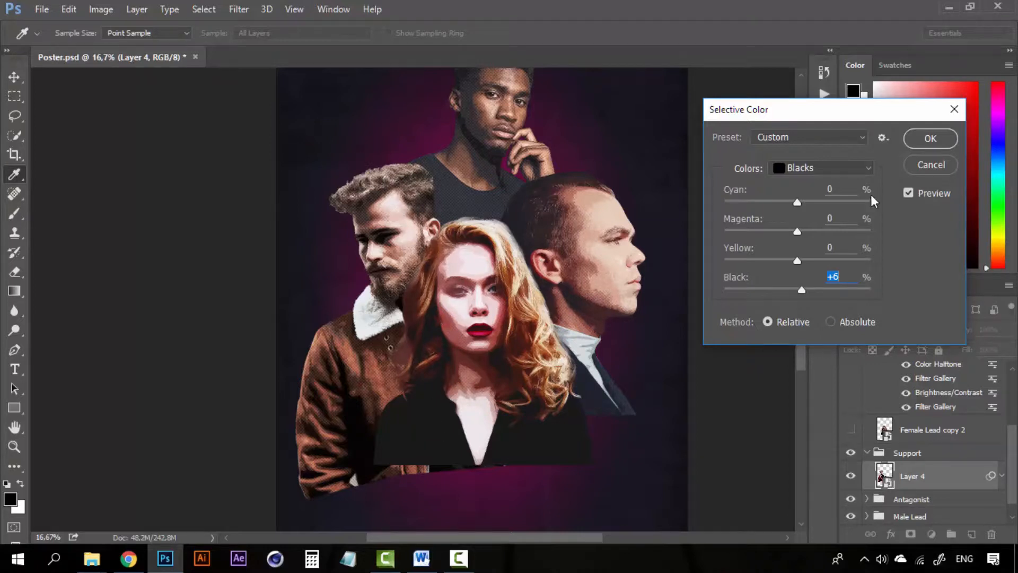
left_click(805, 289)
left_click_drag(805, 288, 814, 290)
left_click(841, 276)
- For the Neutrals of Layer 4, set magenta to +14% and yellow to +10%
left_click(868, 167)
left_click(826, 281)
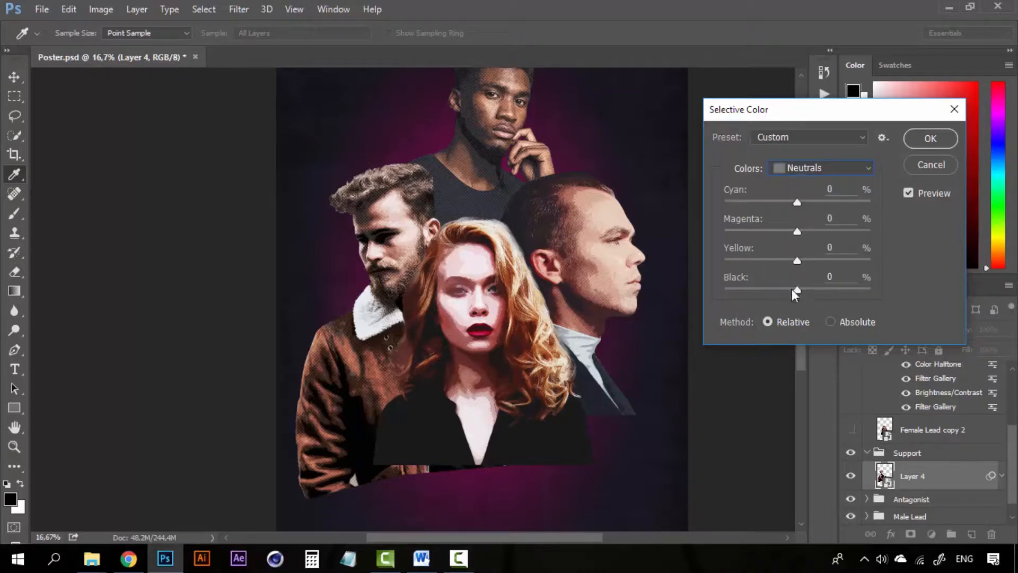
left_click(808, 231)
left_click(805, 259)
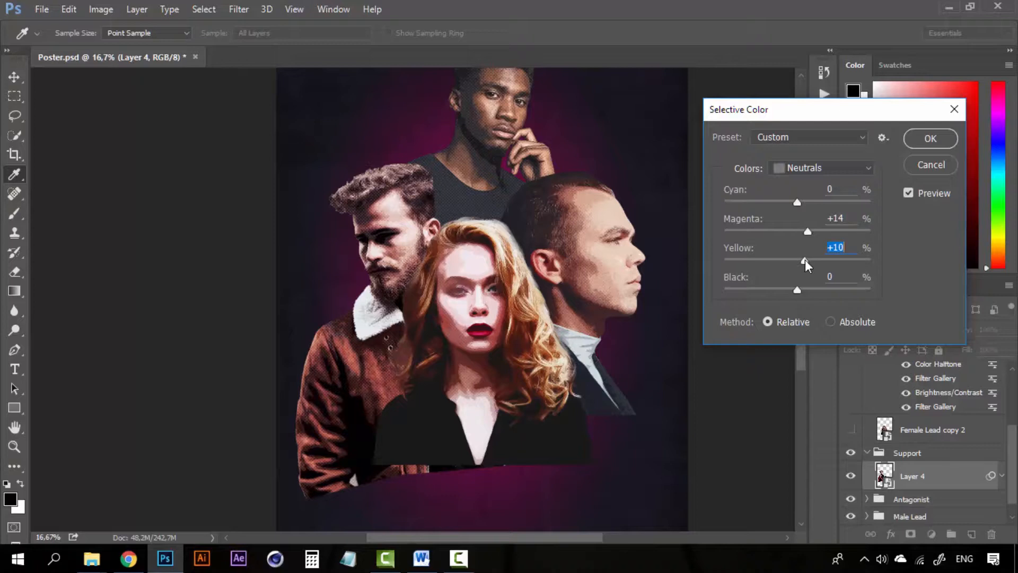
- Try 22% magenta for the Neutrals, fine-tune their magenta, yellow and black amounts, and apply the adjustment to Layer 4
left_click(811, 231)
left_click_drag(847, 219, 837, 219)
type("22")
left_click_drag(851, 248, 840, 248)
left_click_drag(814, 233, 811, 233)
left_click_drag(795, 293, 793, 290)
left_click_drag(793, 290, 795, 291)
left_click(925, 139)
key("v")
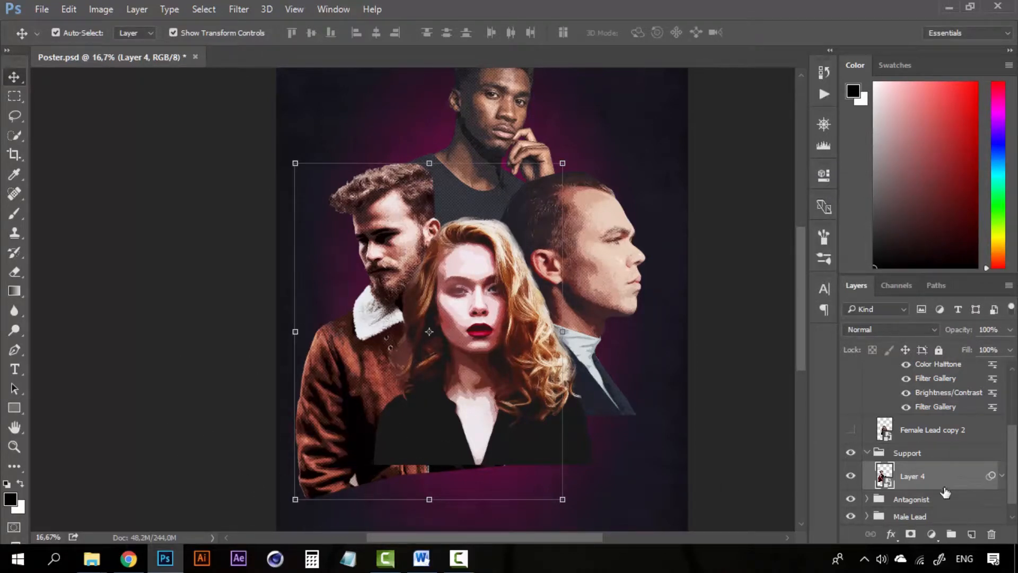
- Duplicate Layer 4 in the Support group and expand the copy's smart filters
key("ctrl+j")
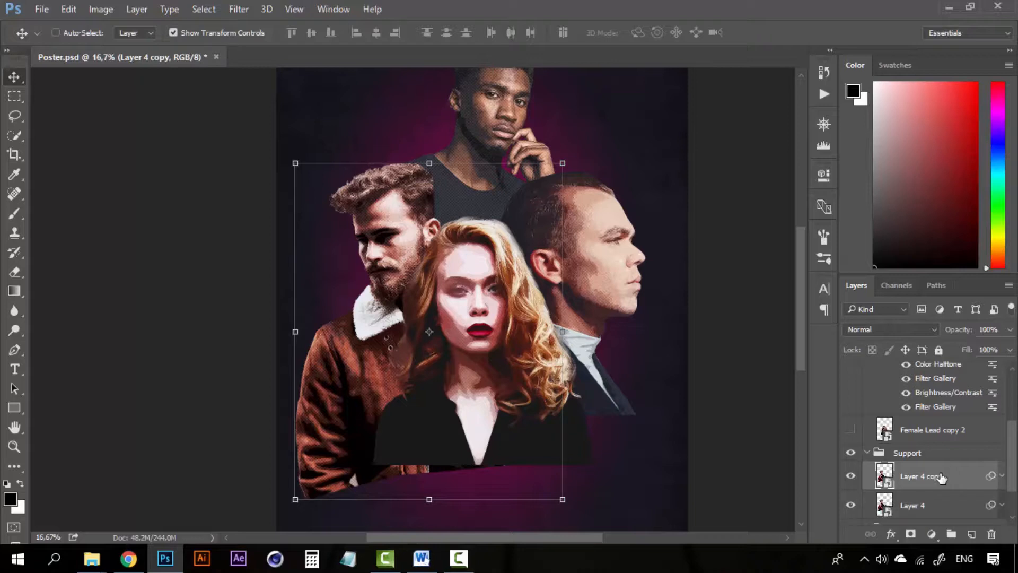
scroll(935, 484, "down", 1)
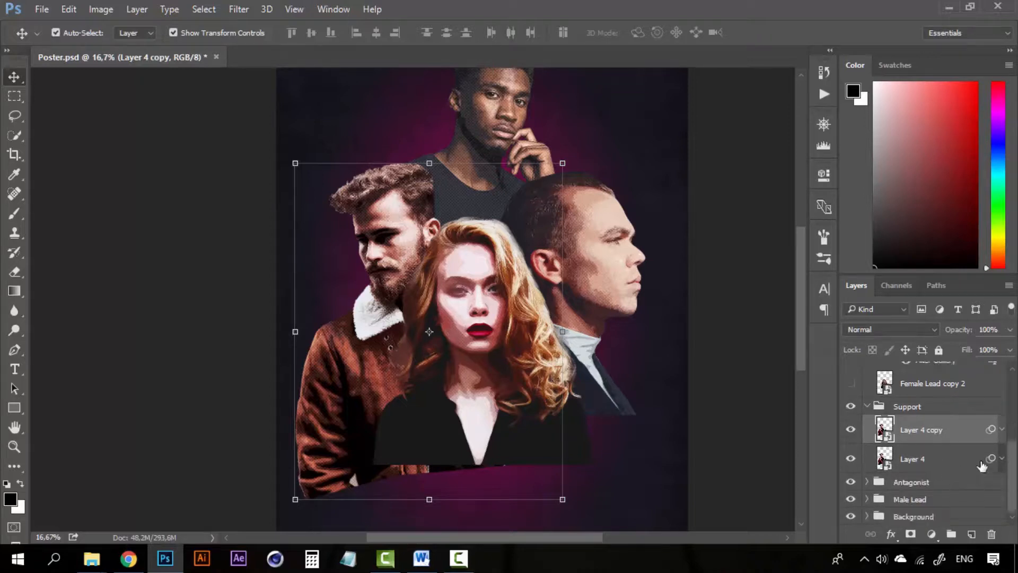
left_click(1000, 430)
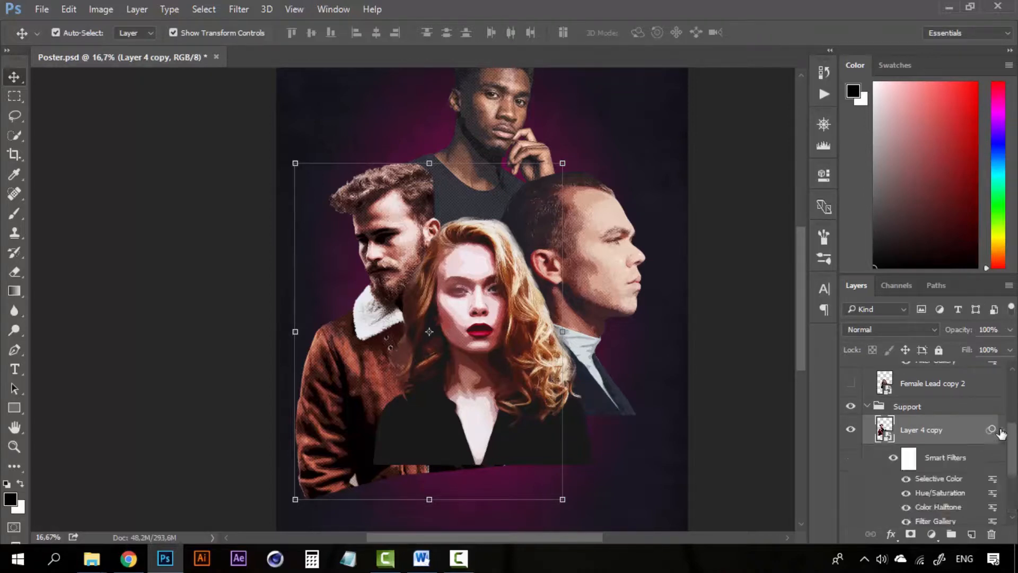
- Undo a trial removal of the copy's smart filters and hide only its Selective Color filter
left_click_drag(984, 506, 991, 535)
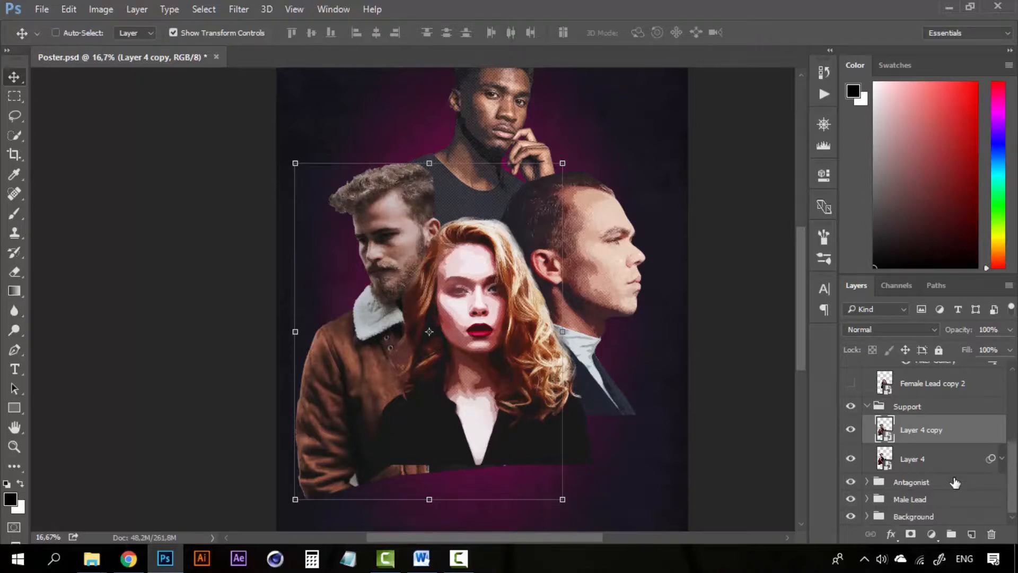
key("ctrl+z")
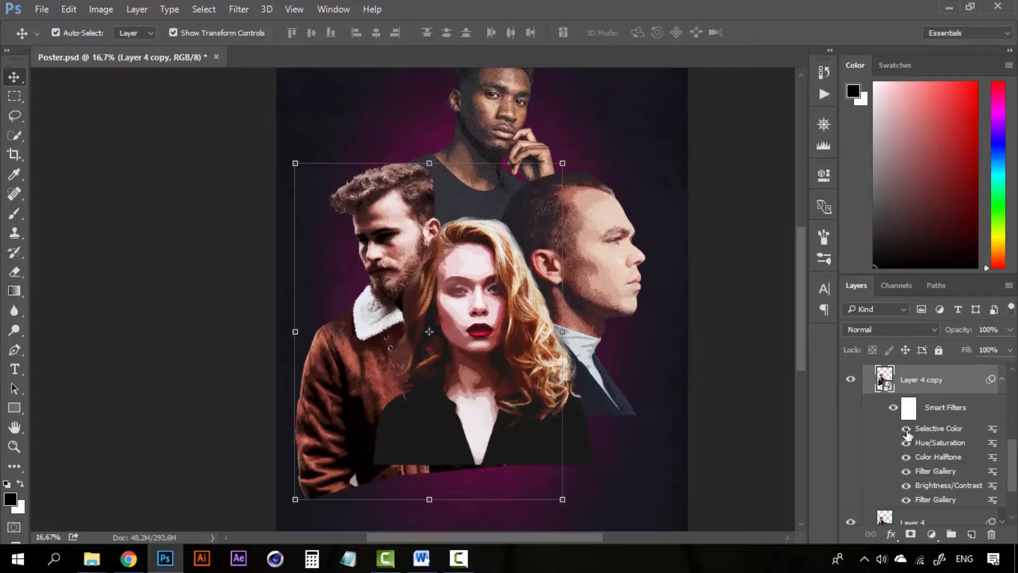
left_click(906, 429)
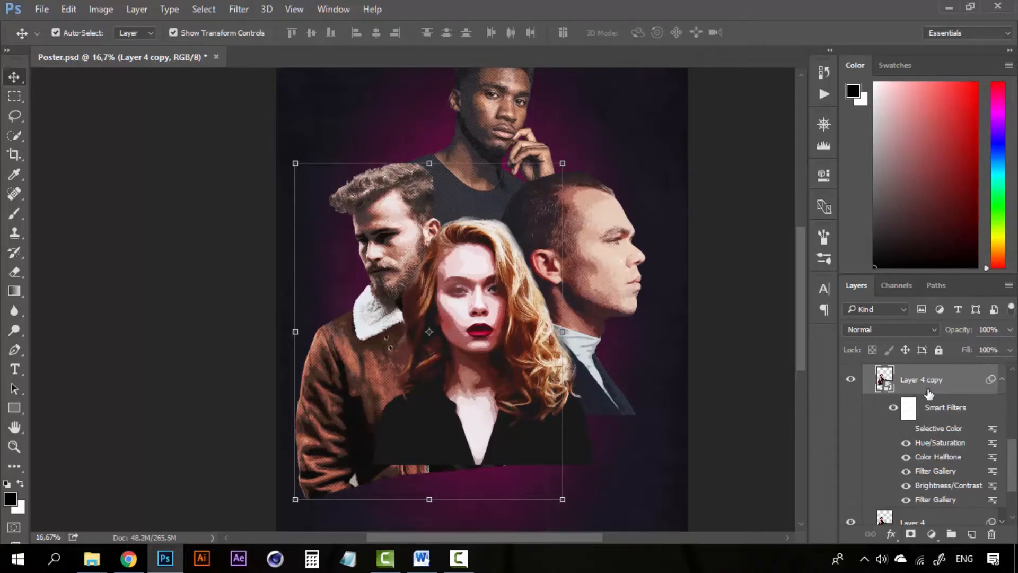
- Lasso the front of the bearded man's brown jacket and mask the Layer 4 copy to that selection
key("l")
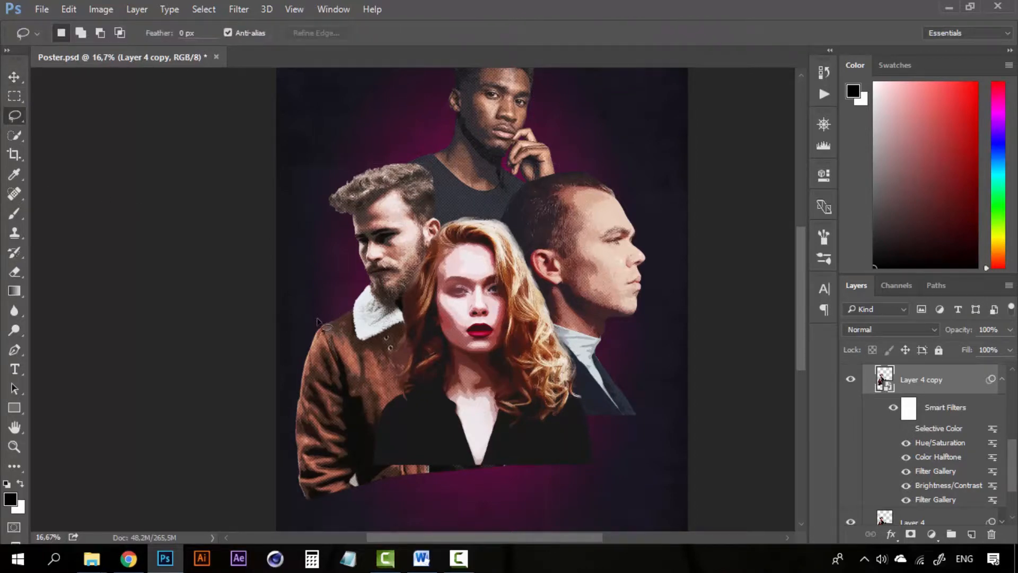
mouse_move(308, 318)
left_mouse_down()
mouse_move(368, 348)
mouse_move(400, 413)
mouse_move(411, 491)
mouse_move(389, 513)
mouse_move(287, 517)
mouse_move(262, 461)
mouse_move(312, 320)
left_mouse_up()
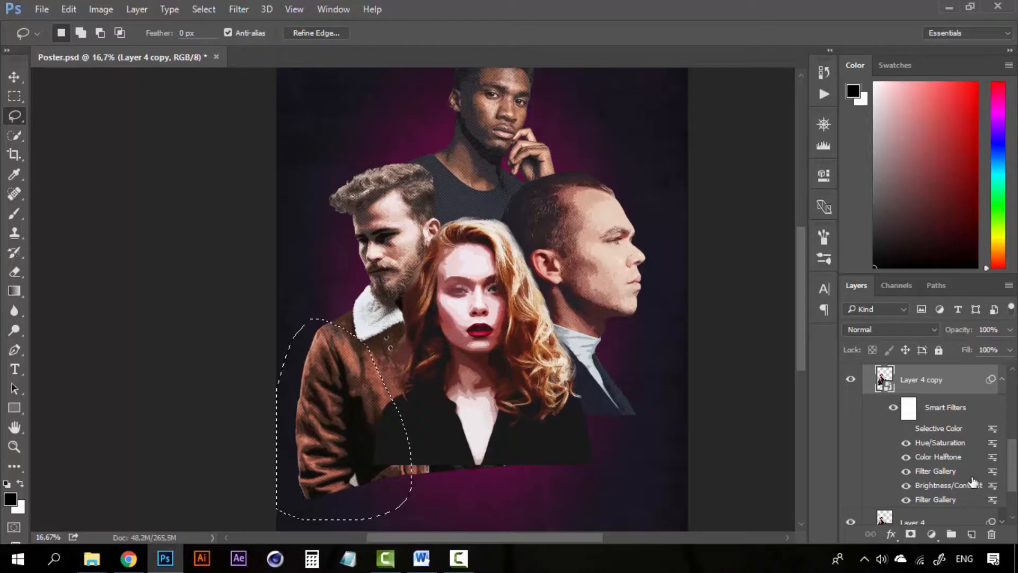
left_click(908, 536)
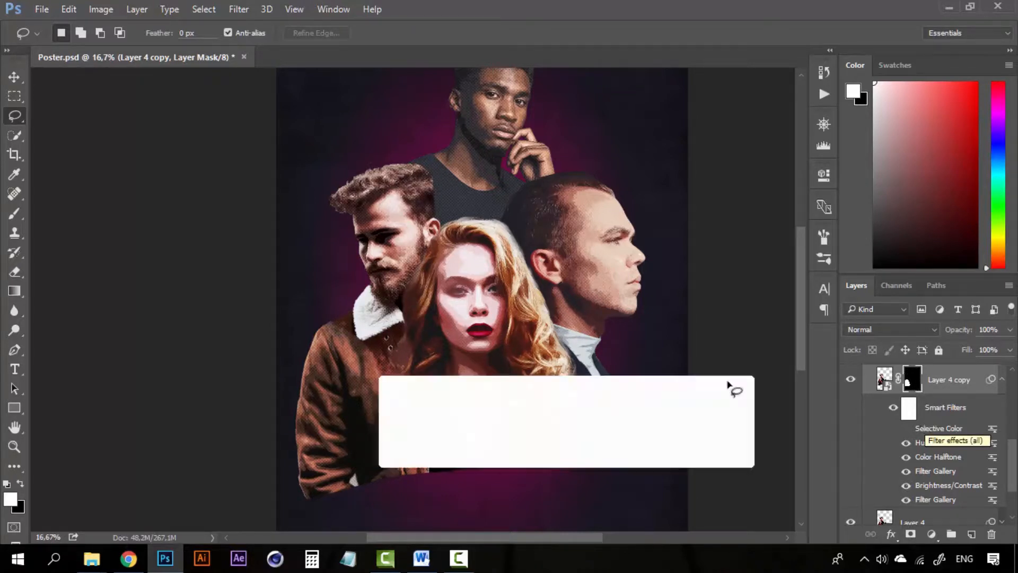
- Lower the opacity of the Layer 4 copy to 43%
left_click(1010, 329)
left_click_drag(1009, 348, 976, 349)
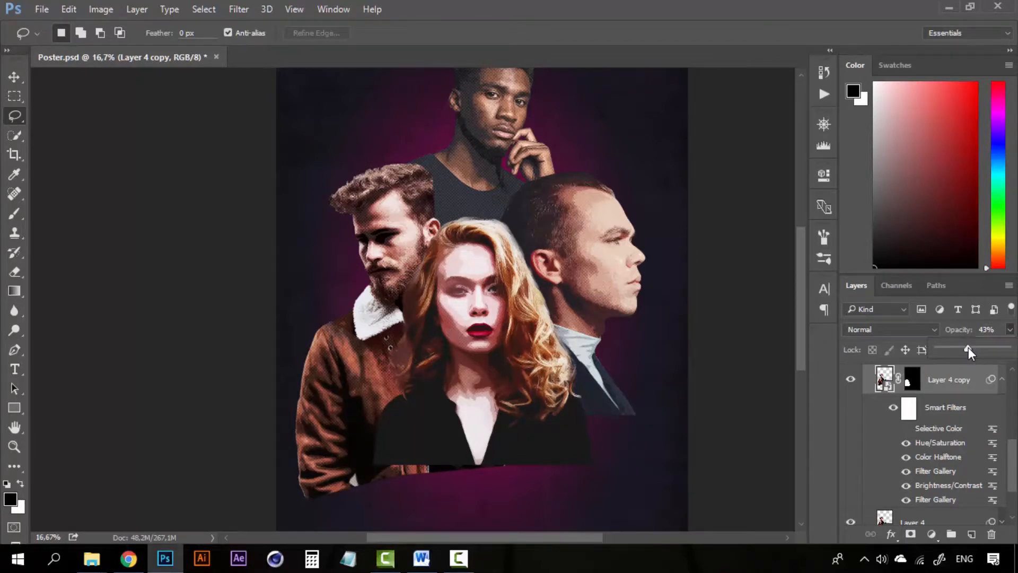
- Rasterize the Layer 4 copy in the Support group
left_click(949, 380)
right_click(941, 381)
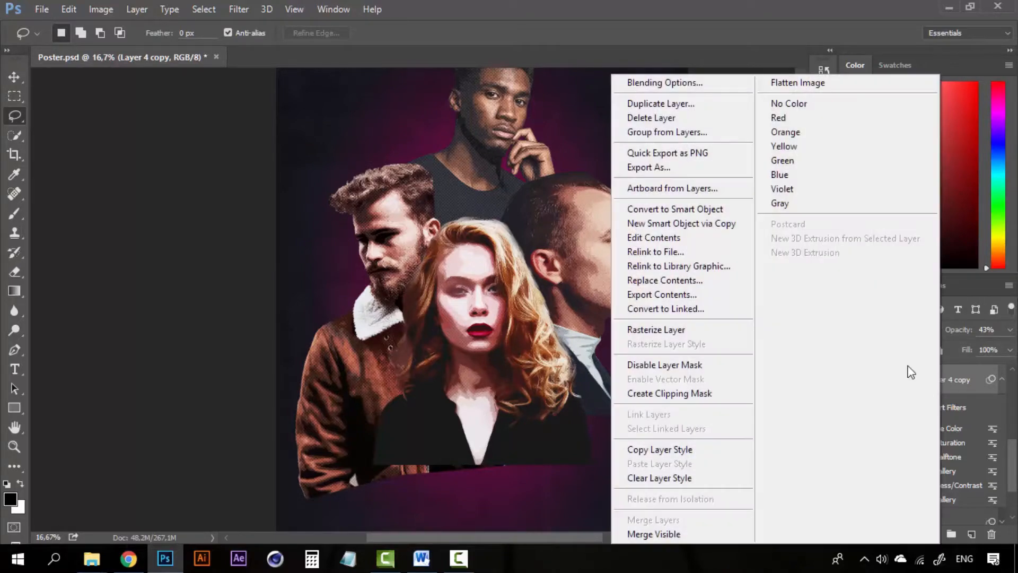
left_click(678, 330)
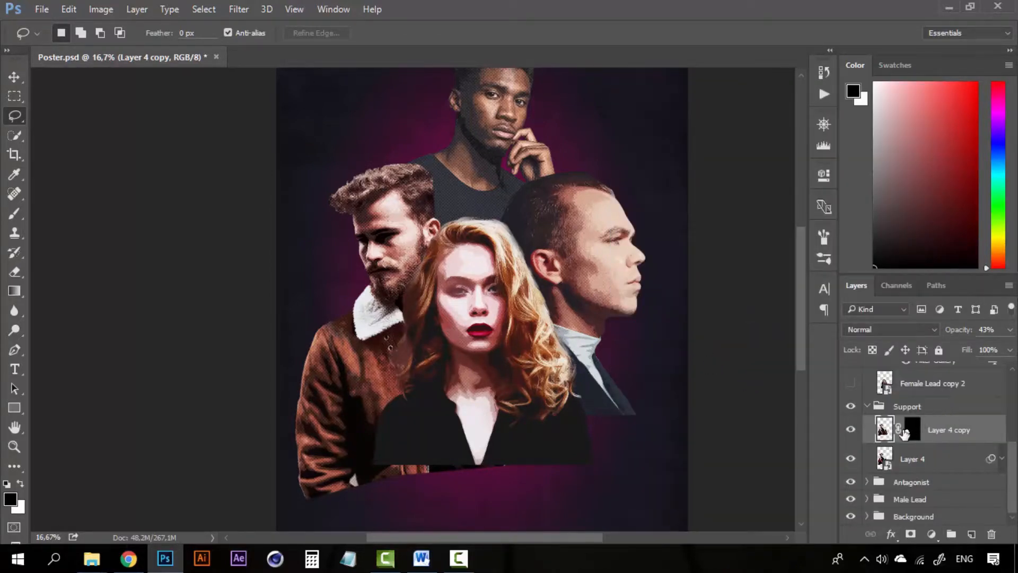
- Erase part of the Layer 4 copy's mask with an enlarged Eraser and compare the jacket with the copy hidden and shown
left_click(910, 432)
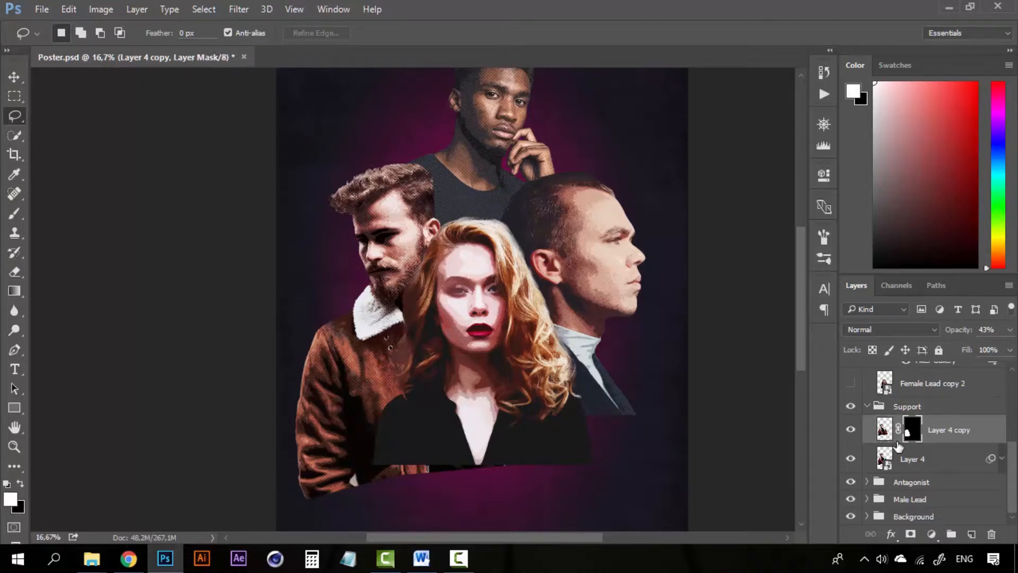
key("e")
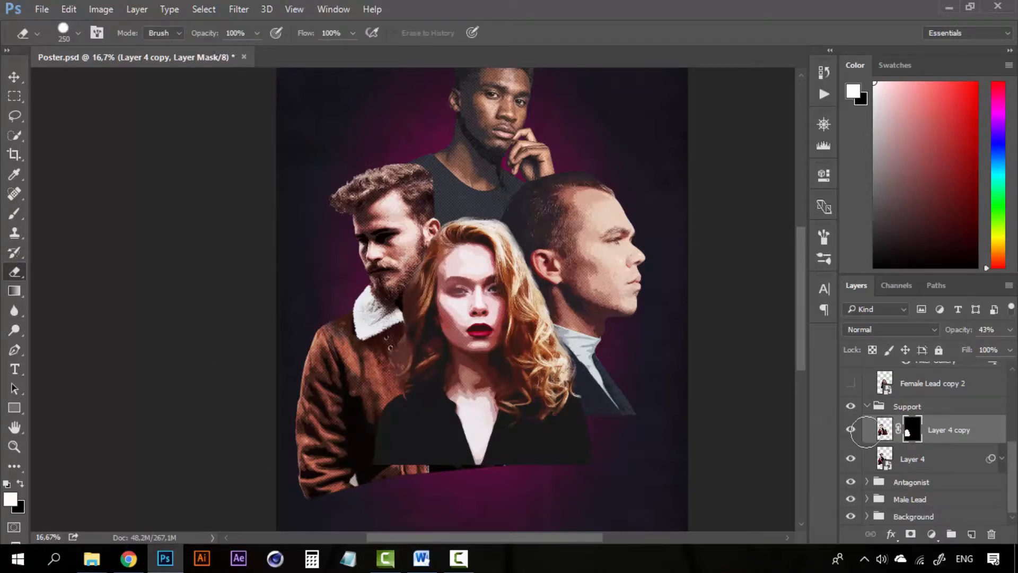
key("bracketright")
key("bracketright")
left_click(850, 429)
key("v")
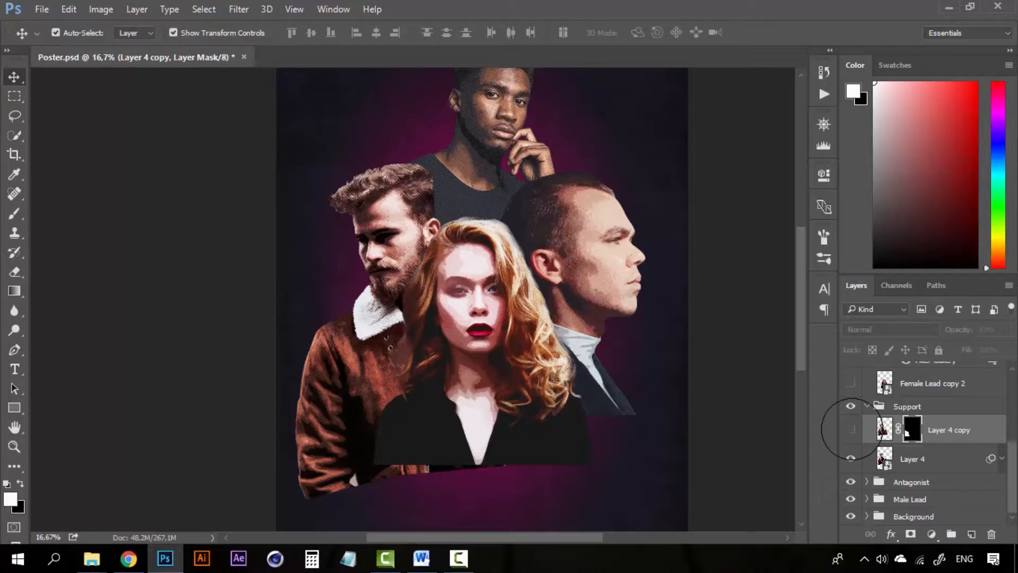
left_click(851, 429)
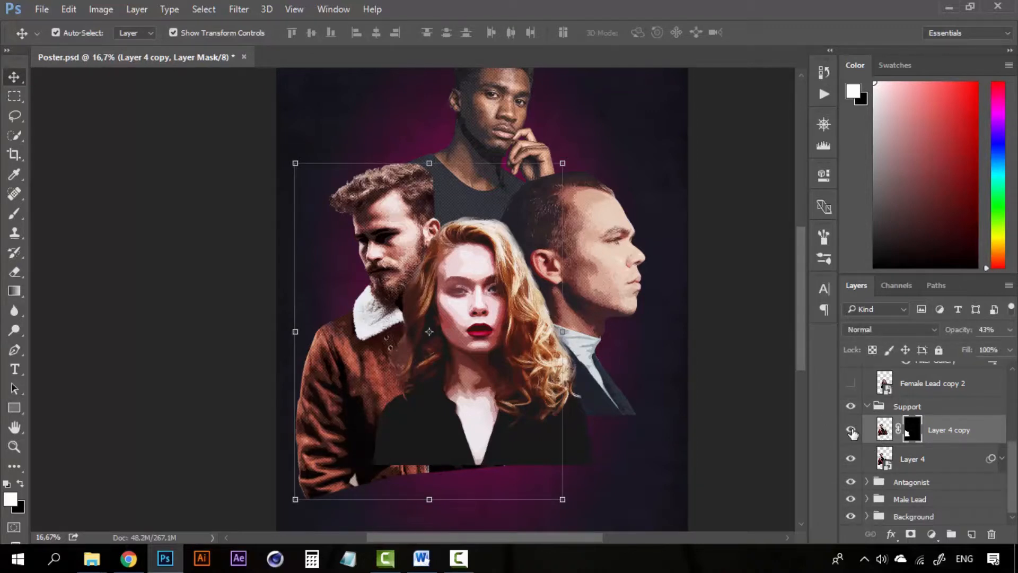
- Collapse the Female Lead and Support groups, and select Layer 5 inside the Male Lead group
left_click(527, 317)
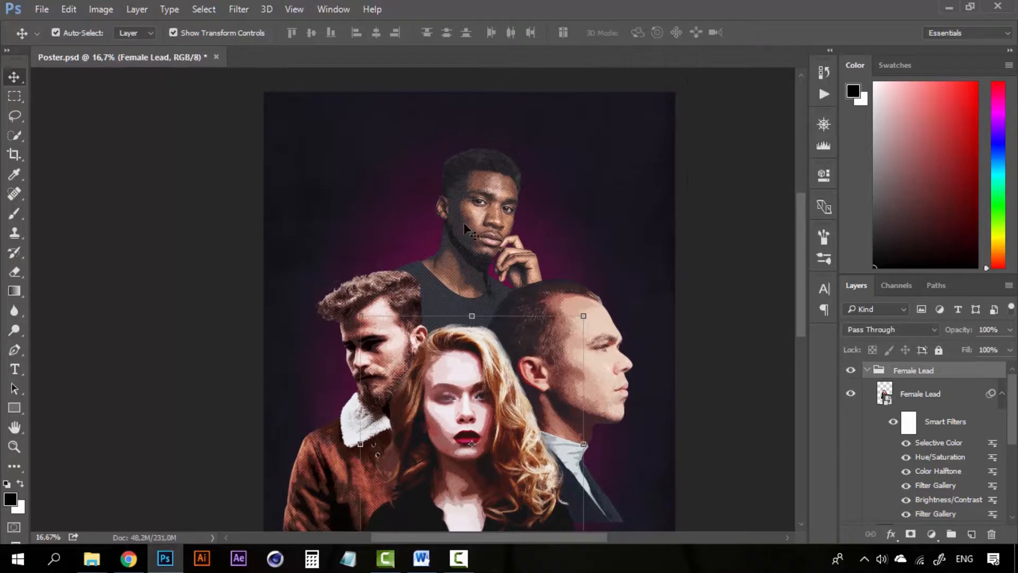
left_click(867, 370)
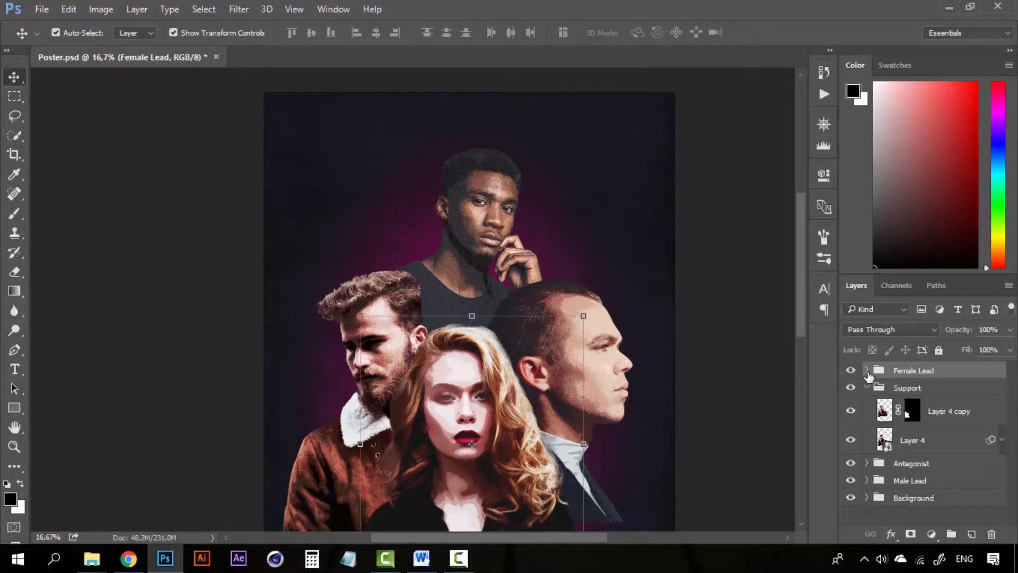
left_click(867, 388)
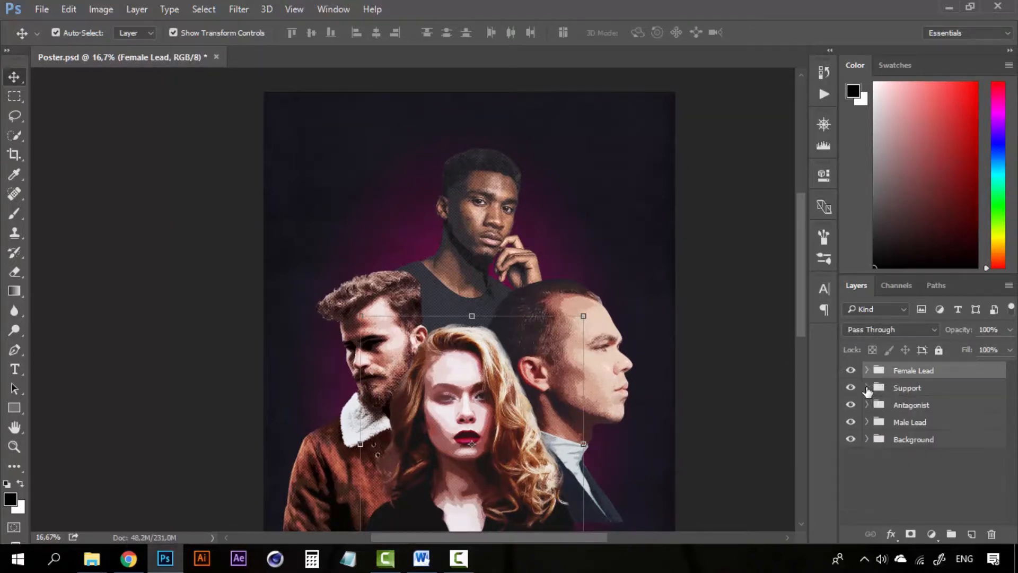
left_click(867, 422)
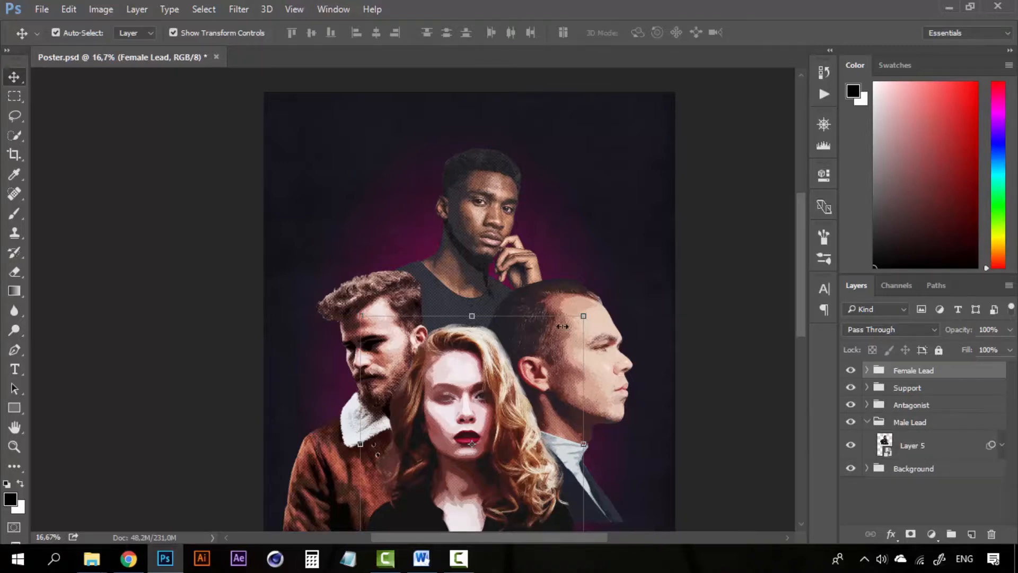
key("z")
left_click(481, 274)
left_click(485, 335, "alt")
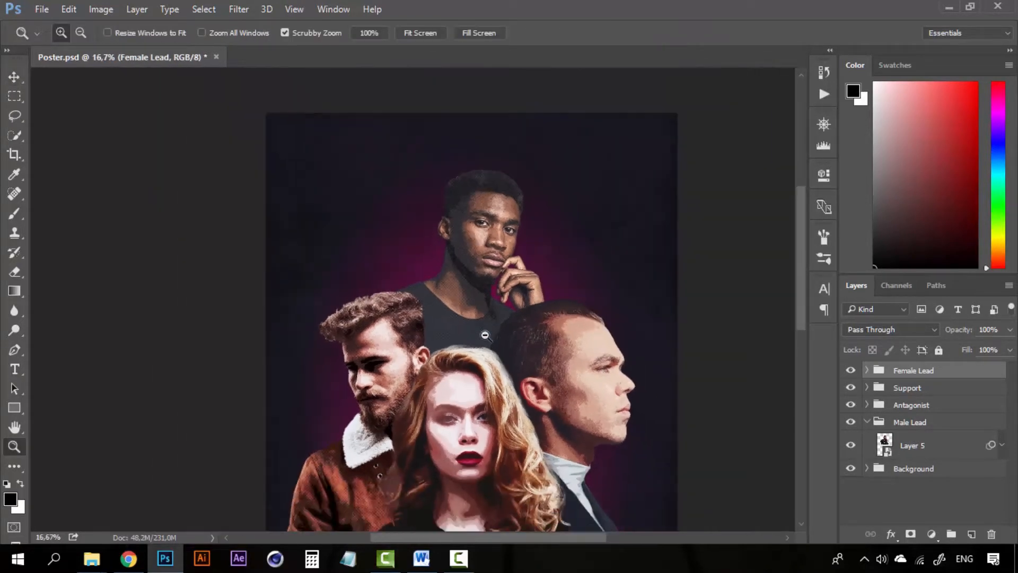
key("v")
left_click(909, 450)
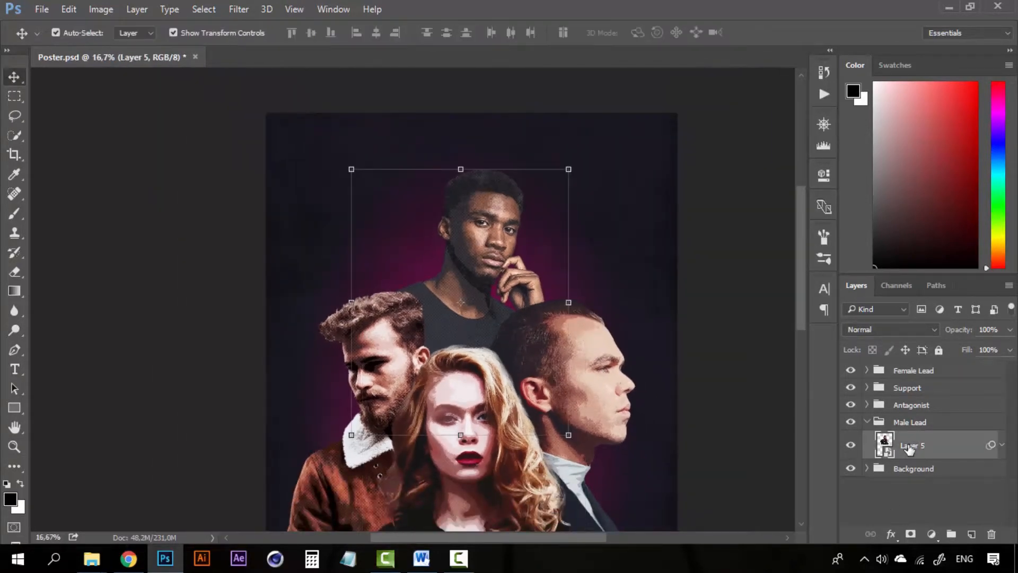
- Start a Selective Color adjustment on Layer 5 and set Black in the Blacks range to +12%
left_click(101, 9)
mouse_move(109, 47)
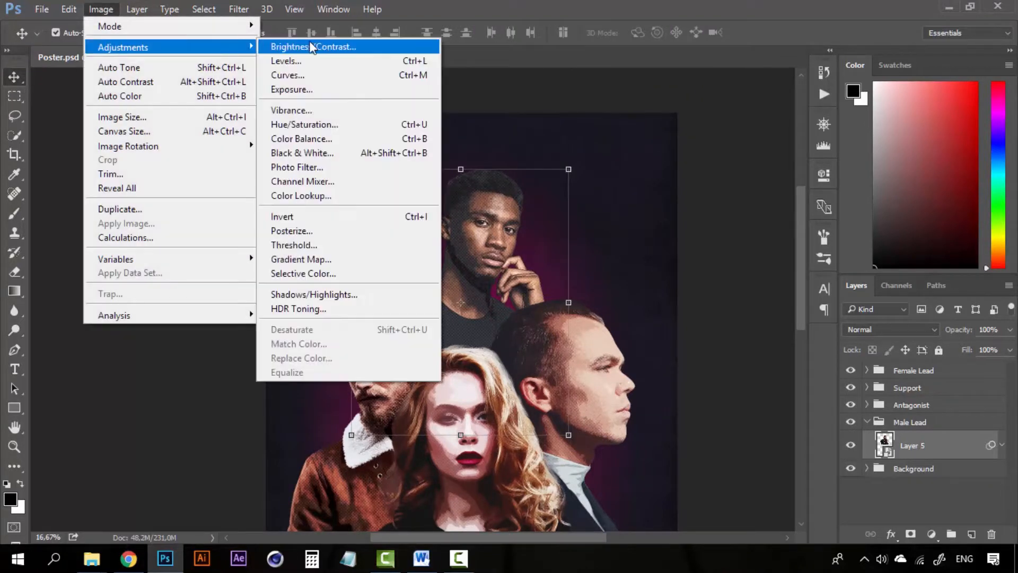
left_click(328, 274)
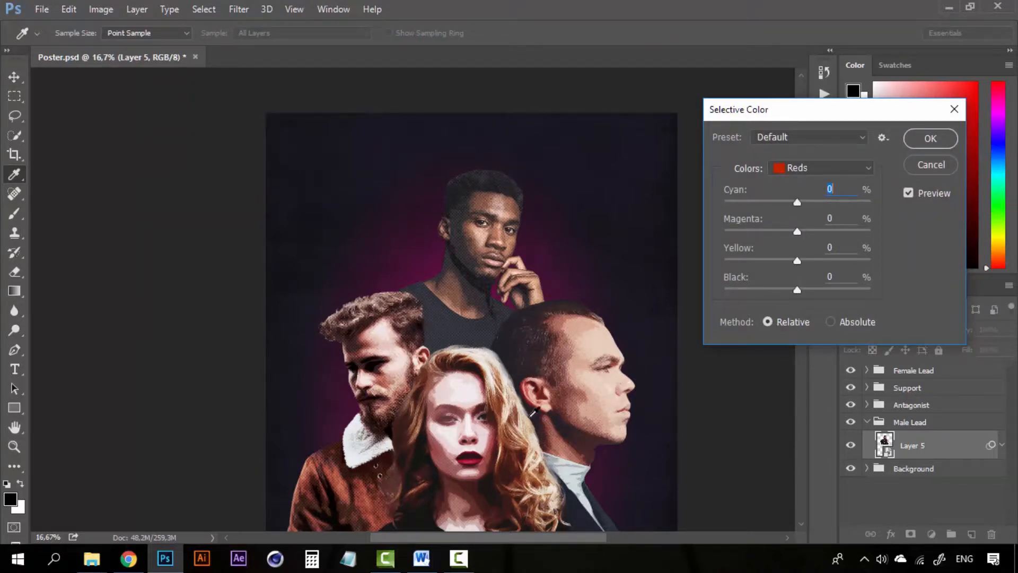
left_click(841, 161)
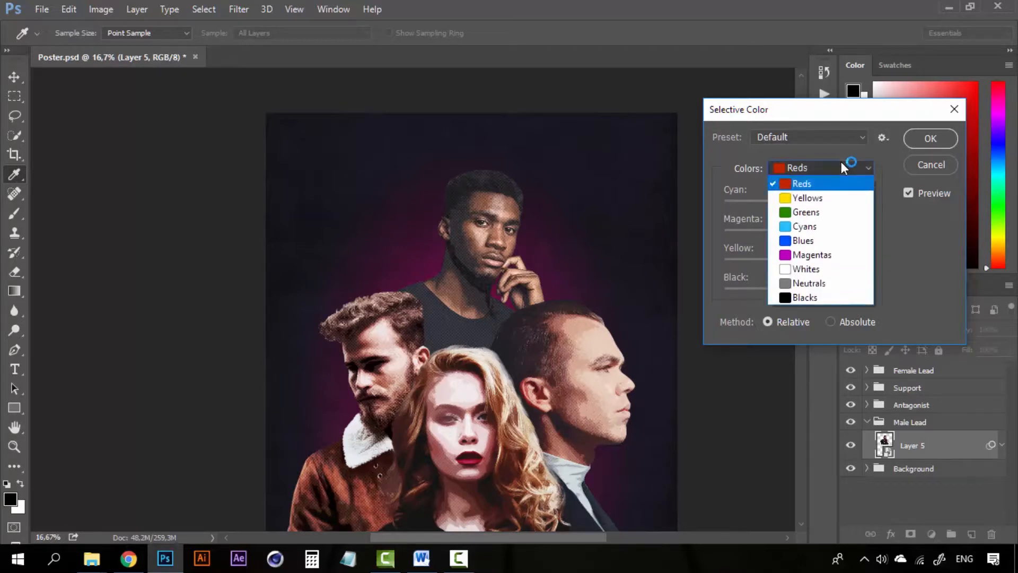
left_click(823, 296)
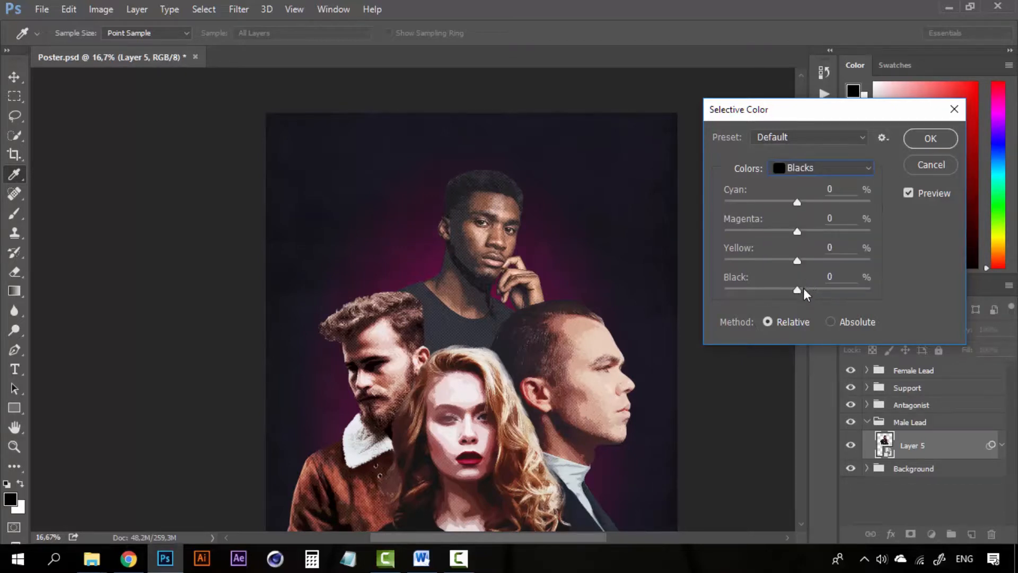
left_click(804, 291)
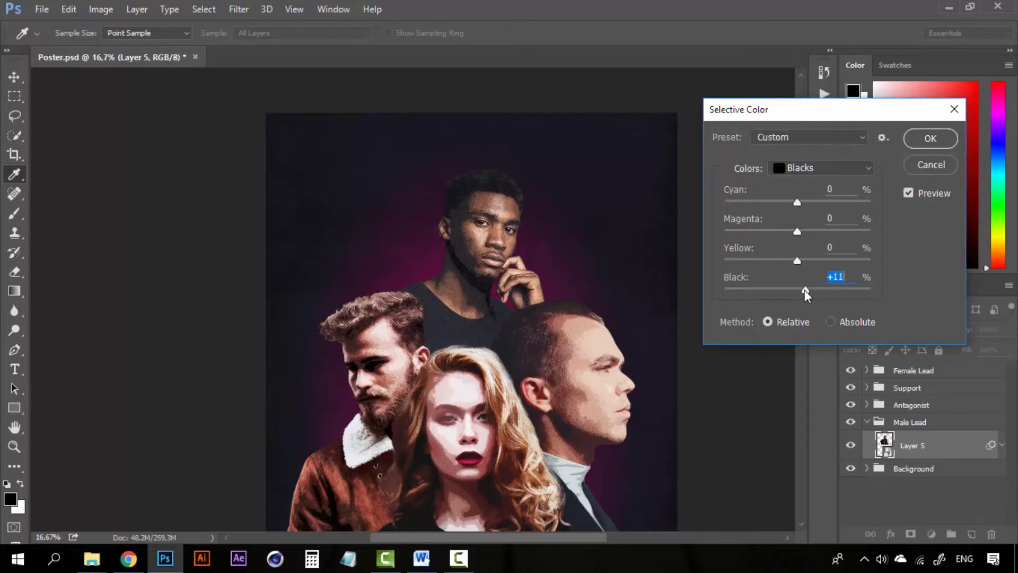
left_click(851, 275)
type("2")
- Adjust the Neutrals range to Magenta +15%, Yellow +10% and Black -7%
left_click(821, 163)
left_click(815, 281)
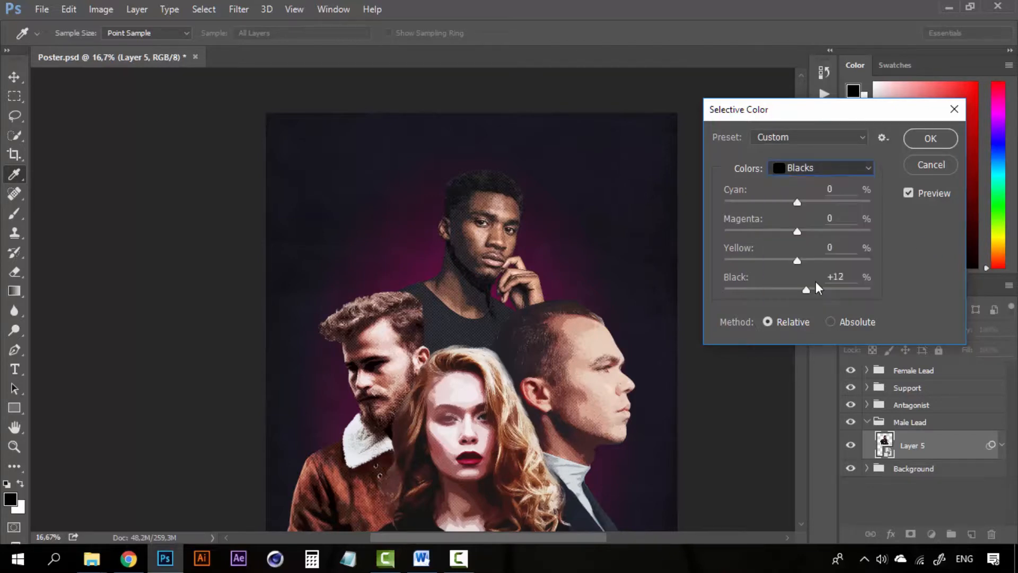
left_click(811, 232)
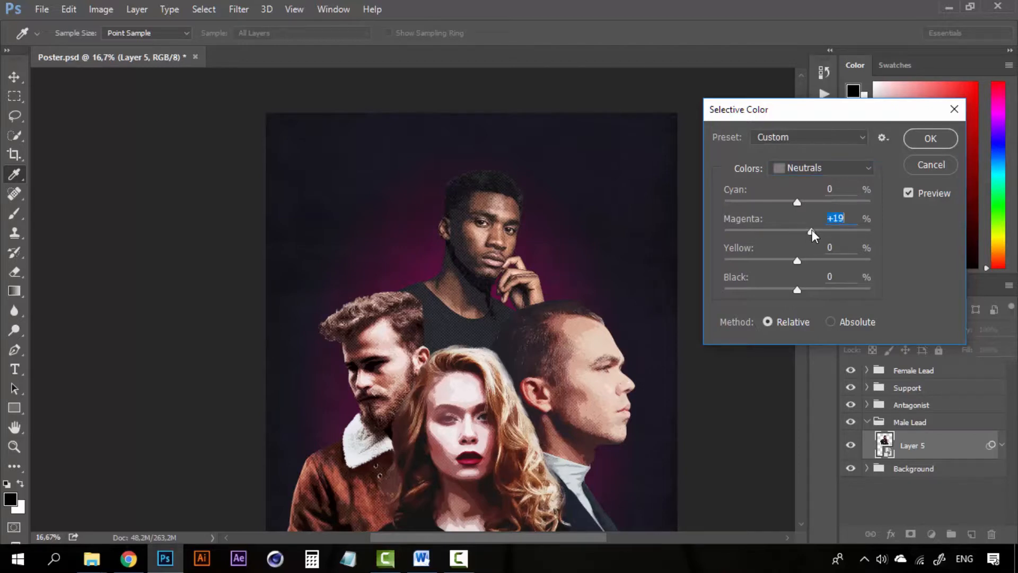
left_click(803, 232)
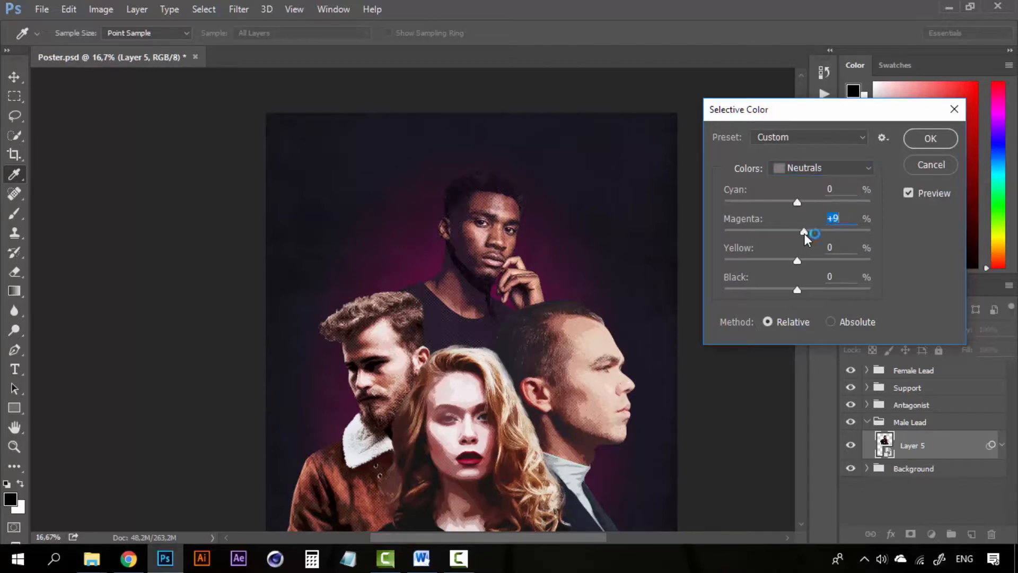
left_click(804, 261)
left_click(812, 231)
left_click(804, 233)
left_click(802, 261)
left_click(807, 234)
left_click_drag(813, 233, 814, 235)
left_click(804, 261)
left_click(792, 290)
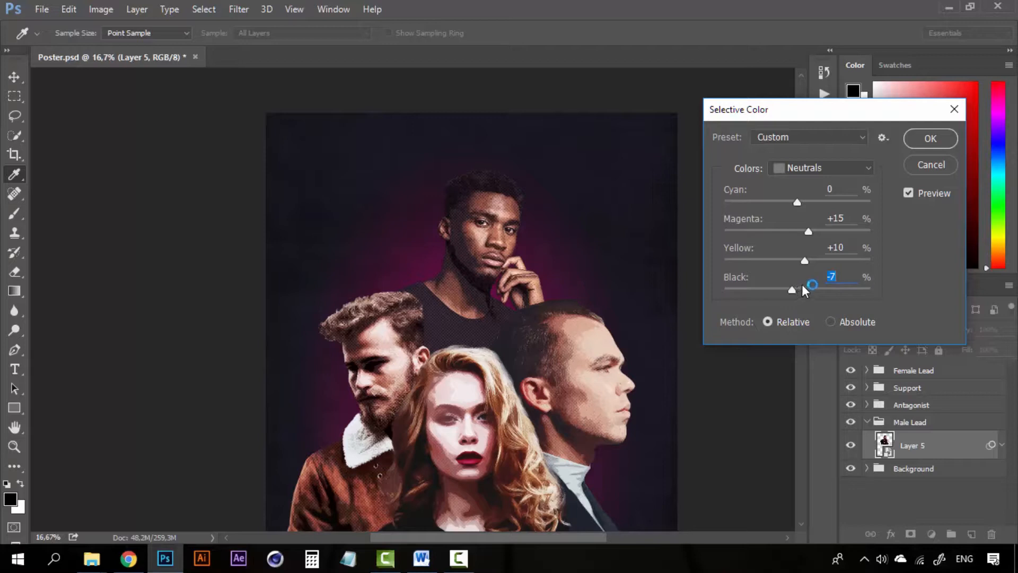
- Set Black in the Blacks range to +6%, compare the preview, and apply the Selective Color adjustment
left_click(832, 162)
left_click(797, 297)
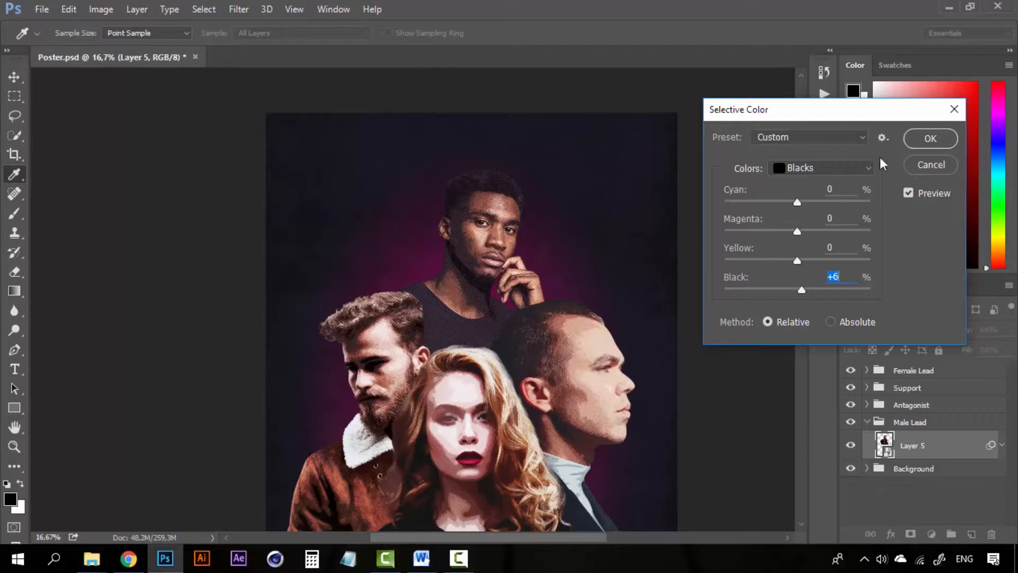
left_click(911, 193)
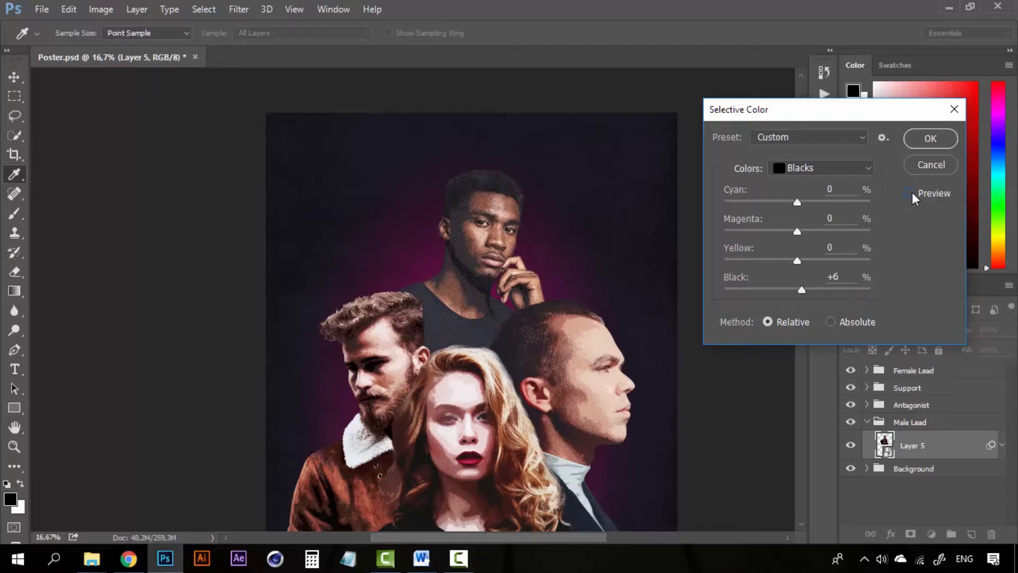
left_click(940, 134)
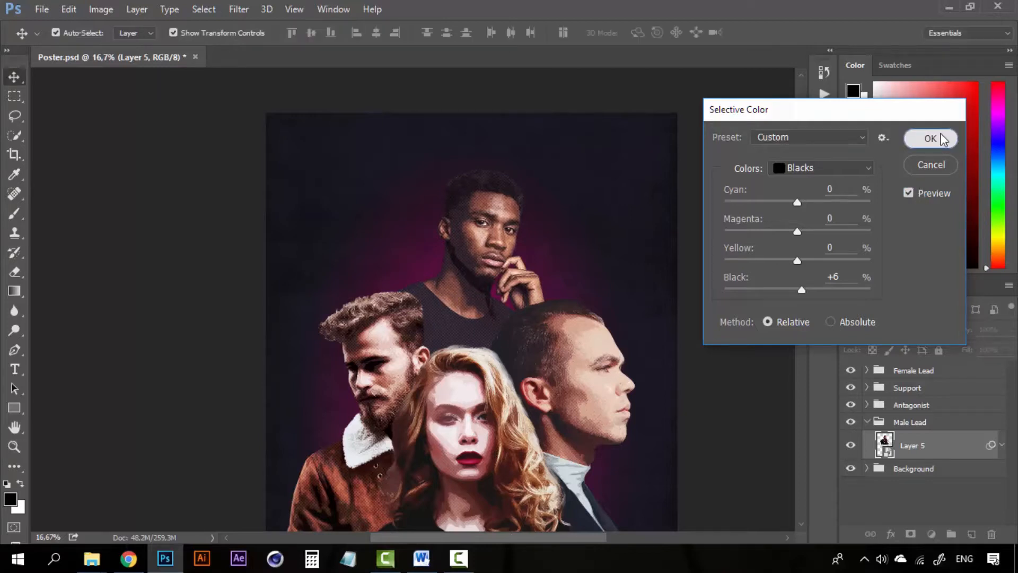
- Load the Female Lead layer's outline as a selection and add a new empty layer above it
left_click(496, 336)
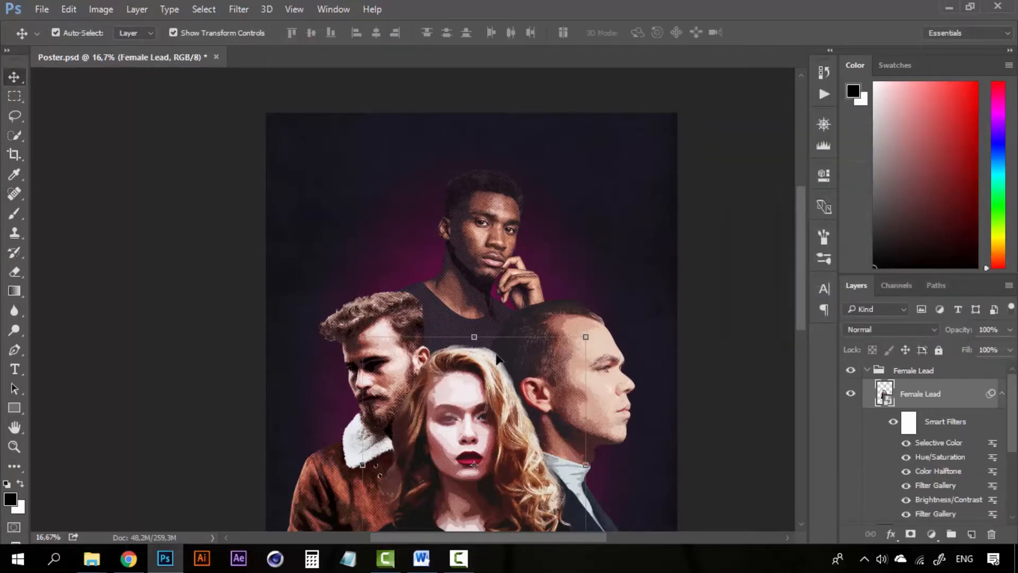
left_click(782, 364)
scroll(595, 339, "down", 2)
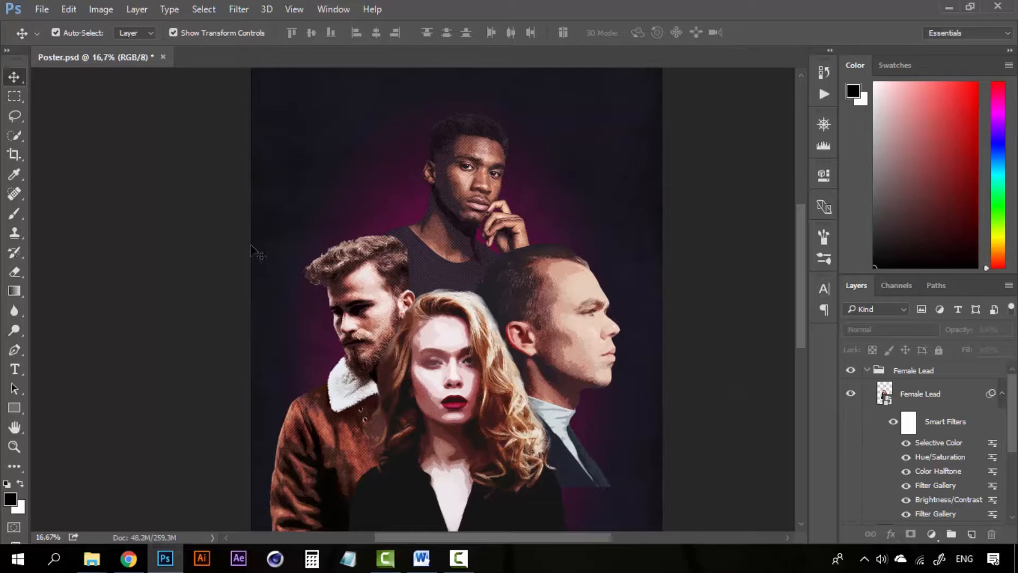
left_click(964, 399)
left_click(1002, 396)
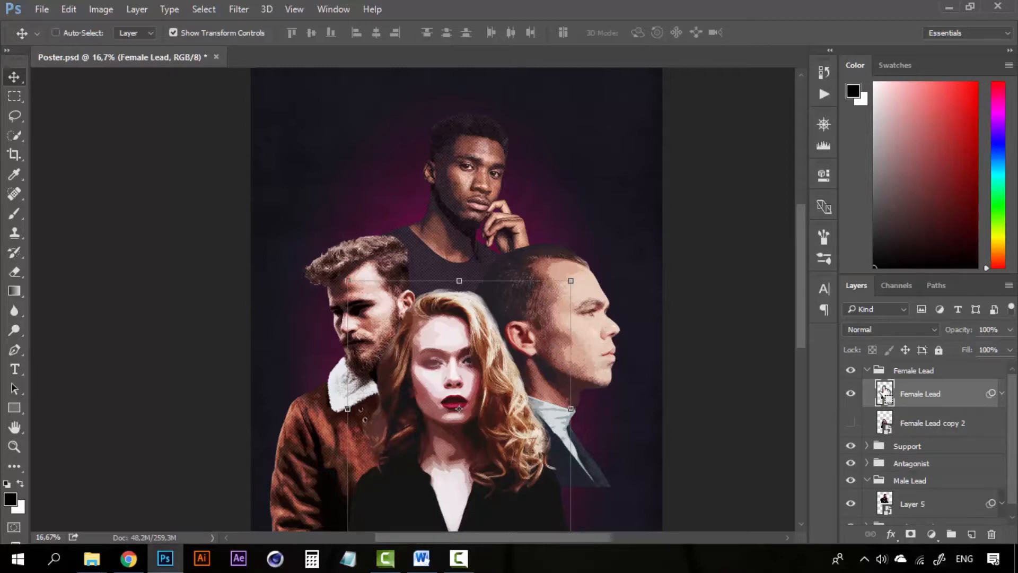
left_click(883, 392, "ctrl")
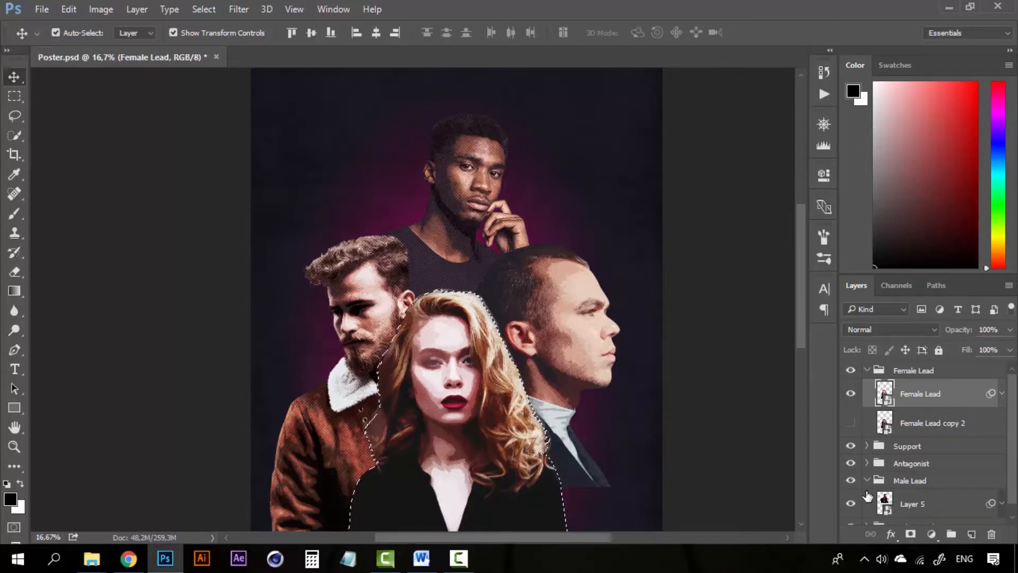
left_click(972, 534)
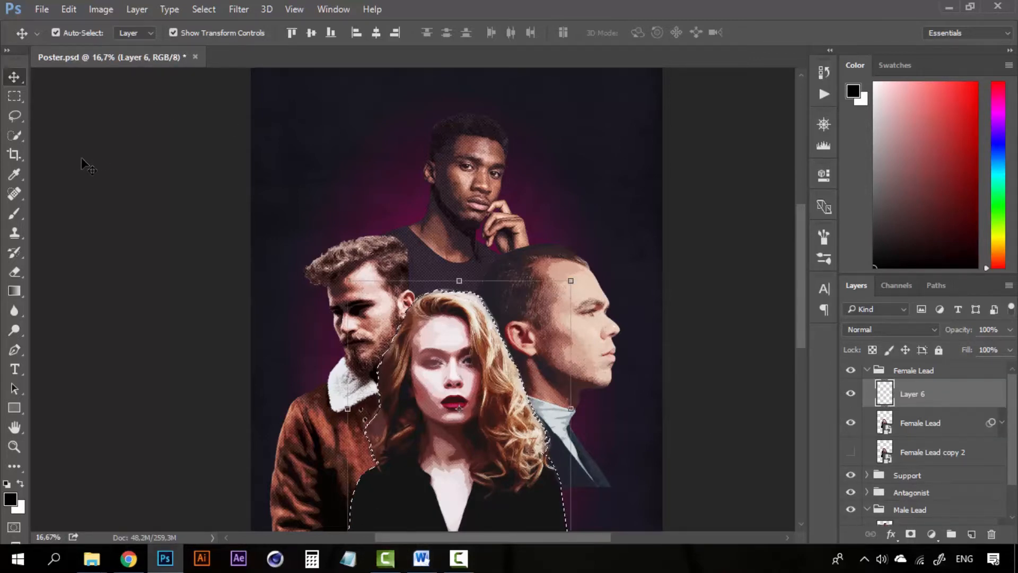
- Open the Gradient tool's gradient for editing and set its starting colour stop to hot pink ff007e
left_click(13, 290)
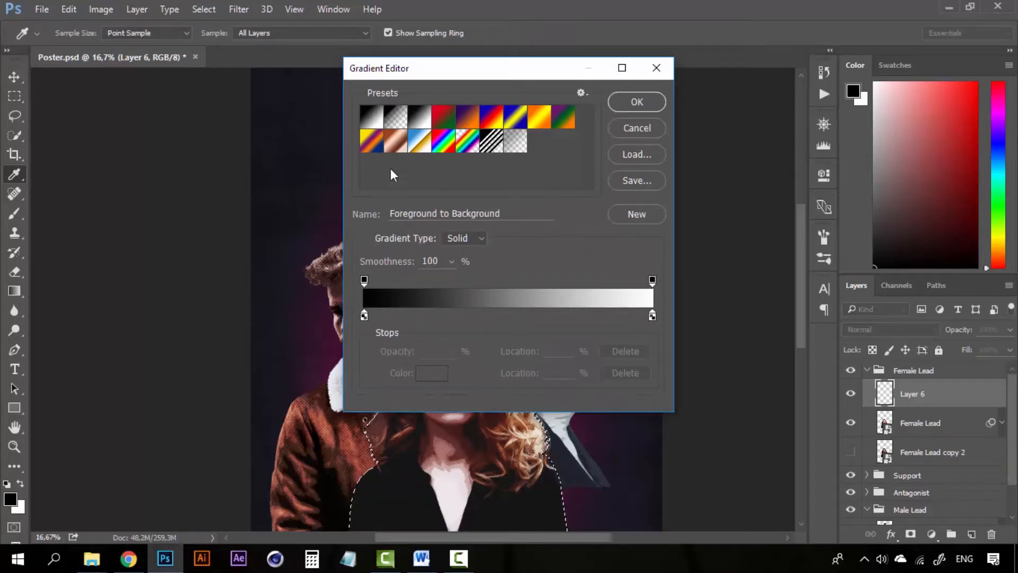
left_click(365, 317)
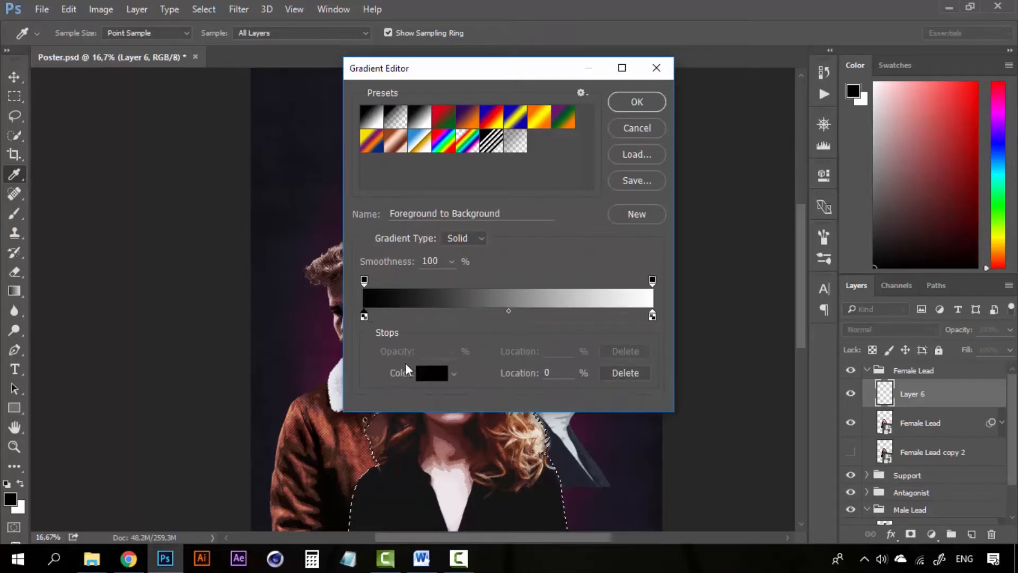
left_click(432, 374)
left_click(792, 200)
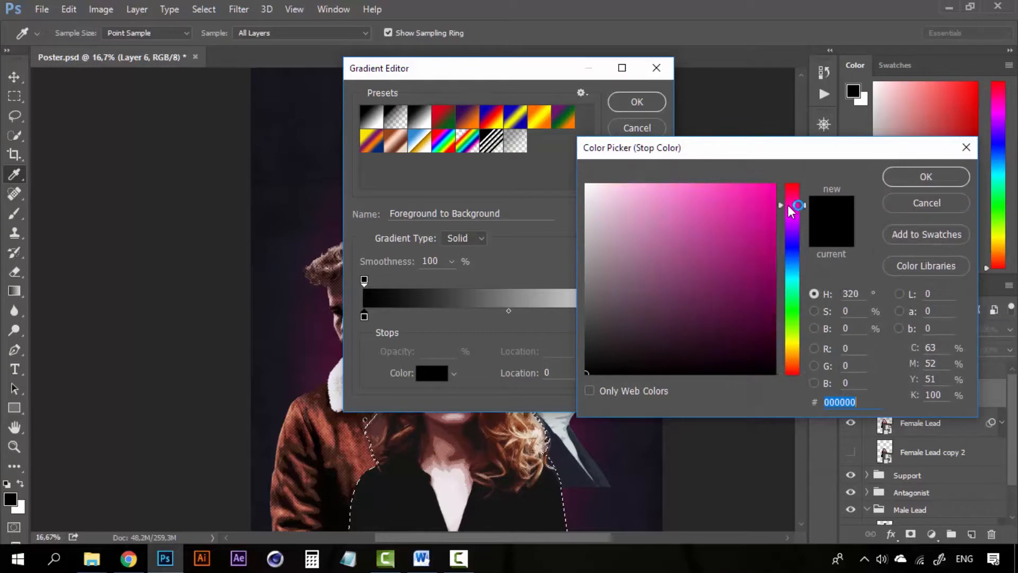
left_click_drag(771, 205, 777, 182)
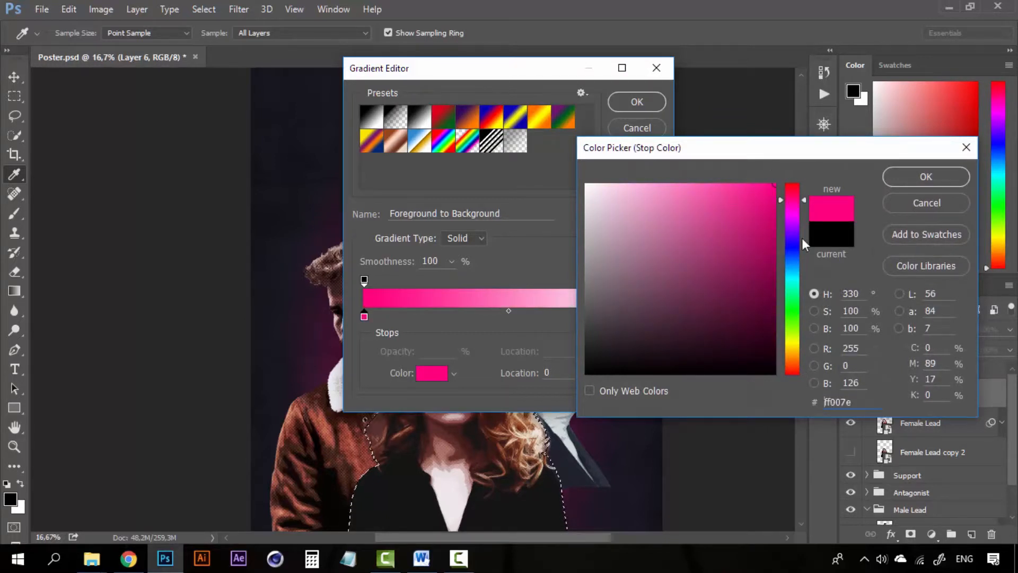
left_click(956, 178)
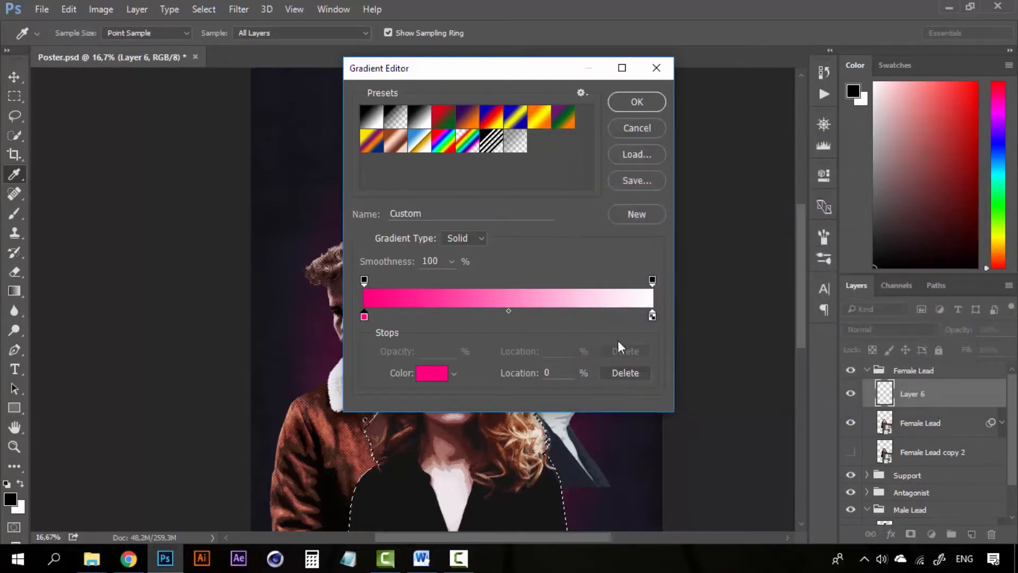
- Set the gradient's end colour stop to dark 18161e, sampled from the poster background, and accept the custom gradient
left_click(652, 316)
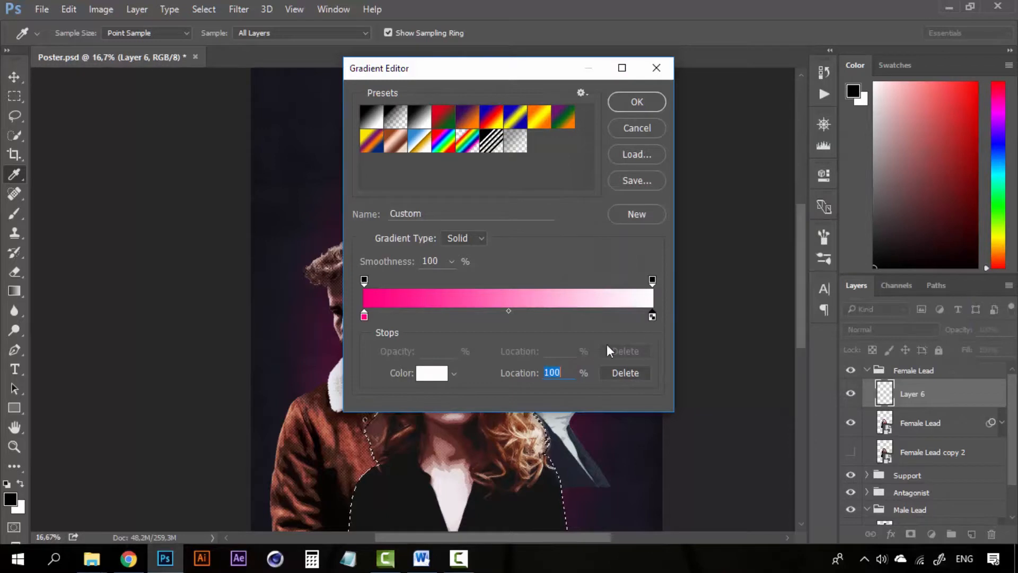
left_click(438, 377)
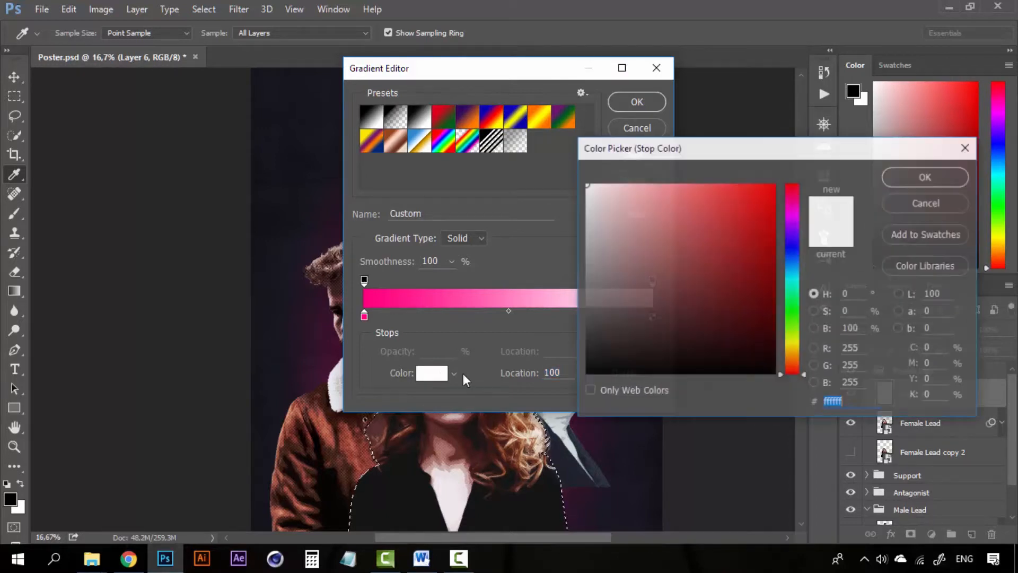
left_click(266, 76)
left_click(280, 97)
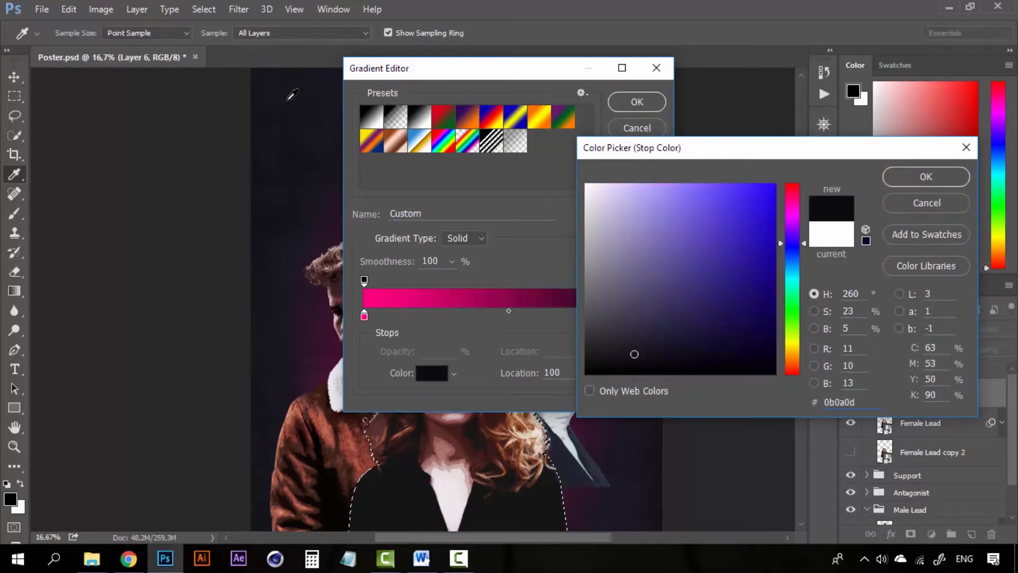
left_click(307, 126)
left_click(291, 141)
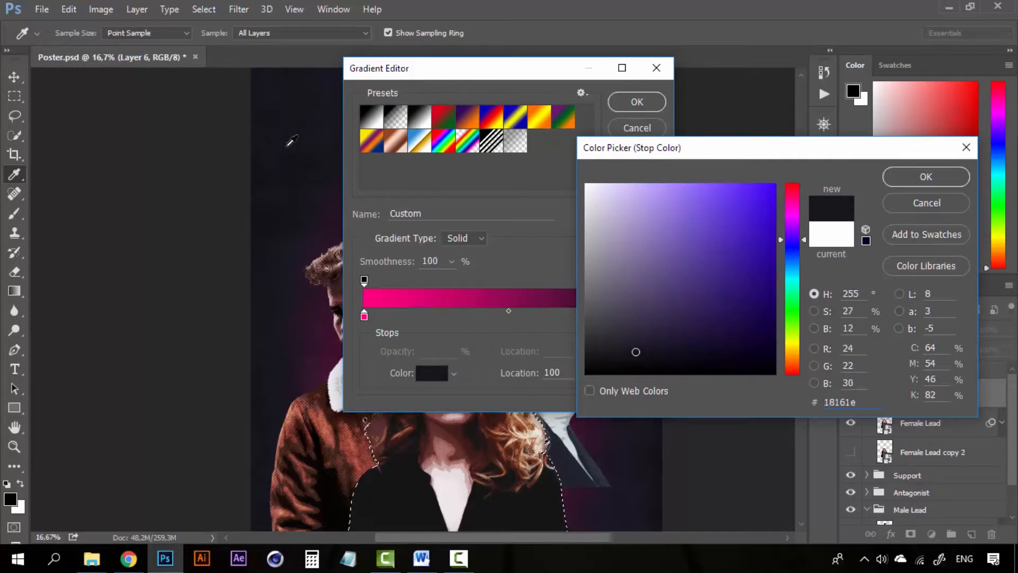
left_click(941, 177)
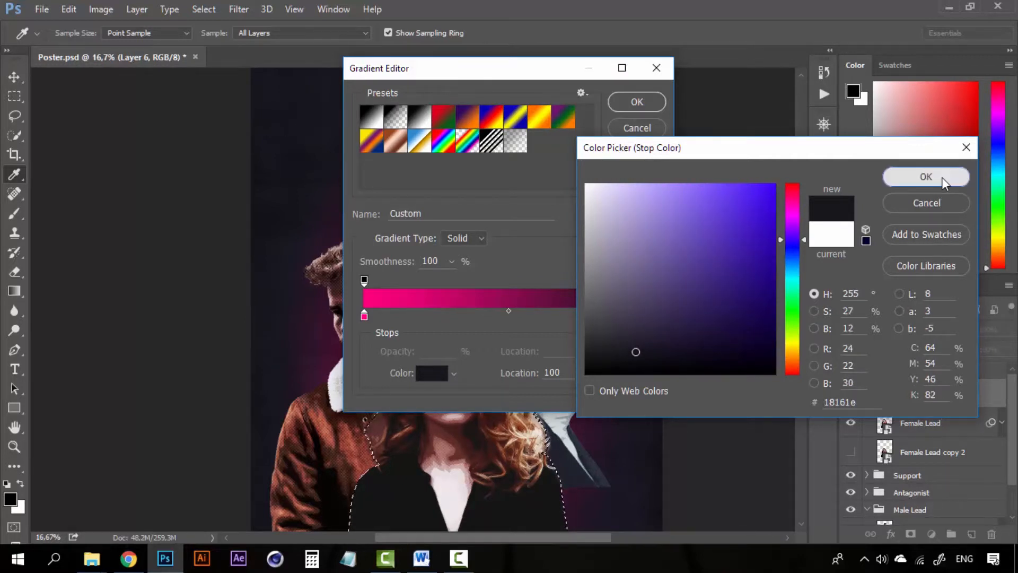
left_click(646, 103)
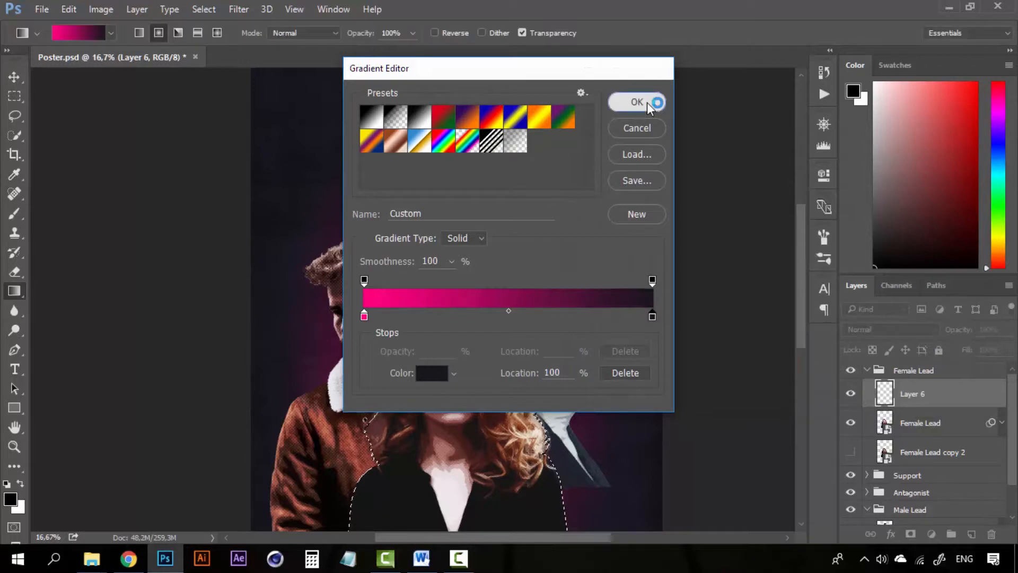
- Fill the female lead's selection on Layer 6 with a linear gradient, pink at the head to dark at the chest, and deselect
scroll(510, 371, "down", 3)
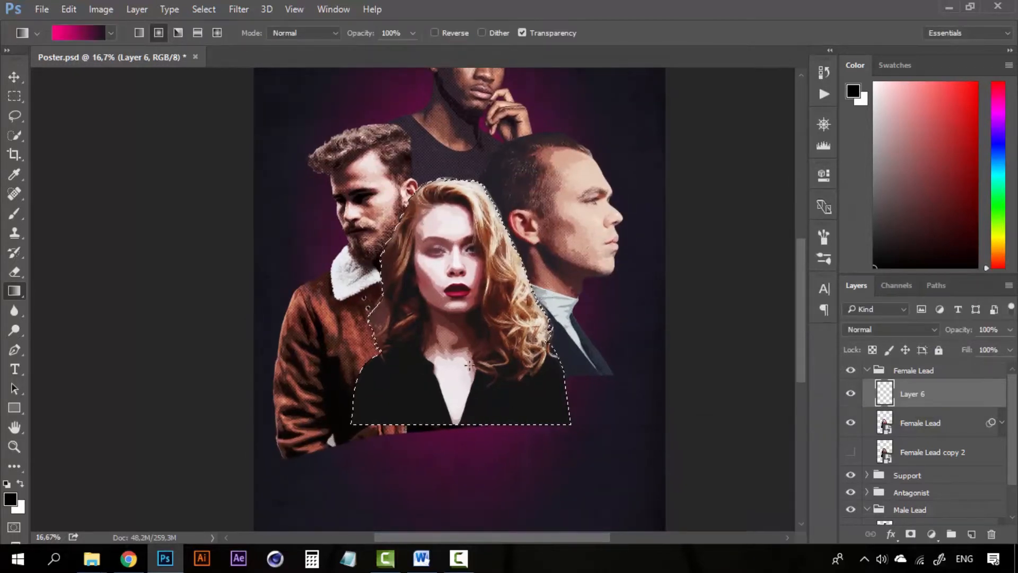
left_click_drag(465, 250, 467, 170)
key("ctrl+z")
left_click(139, 33)
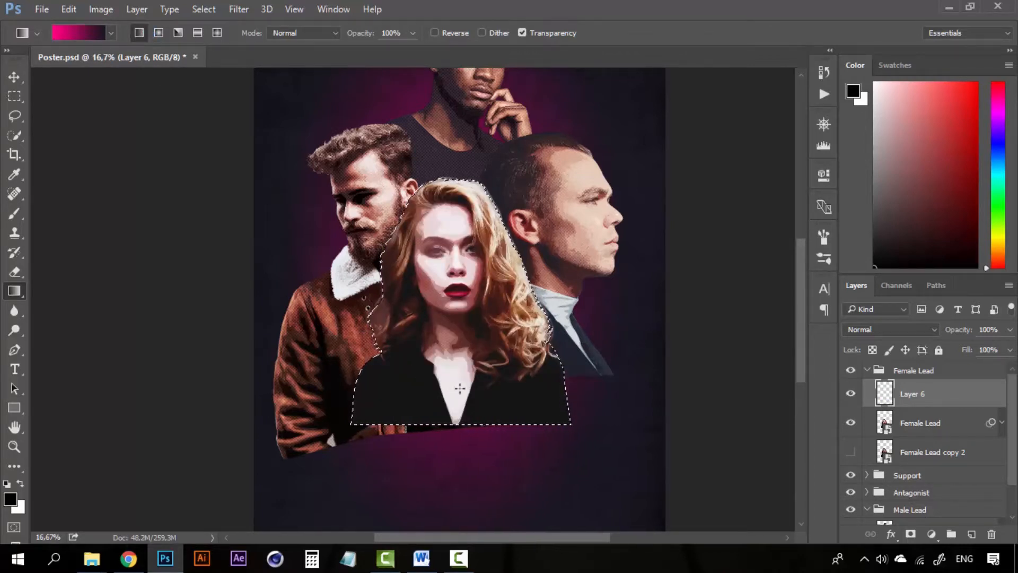
mouse_move(457, 389)
left_mouse_down()
mouse_move(457, 232)
mouse_move(455, 390)
left_mouse_up()
key("ctrl+z")
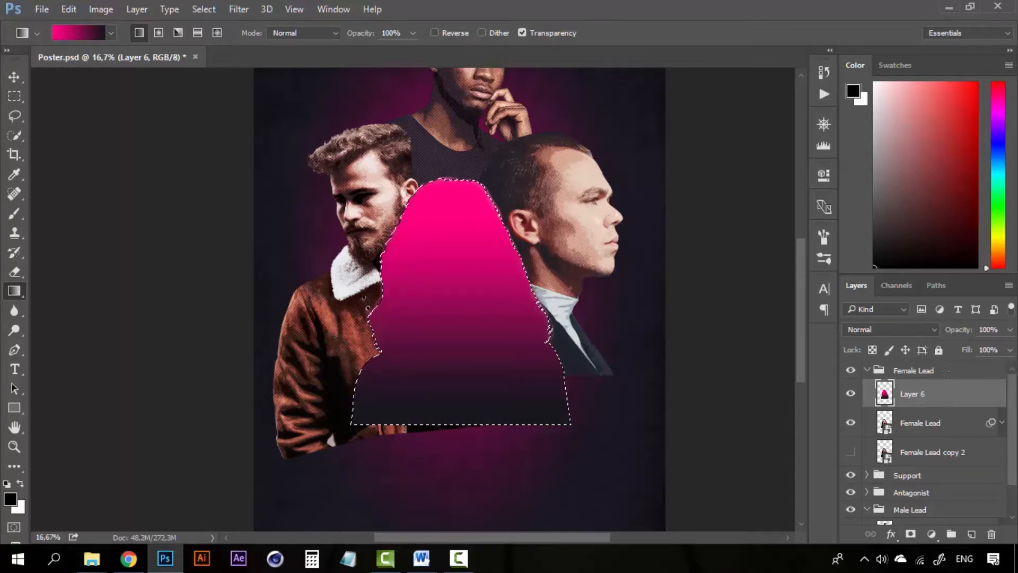
key("ctrl+d")
key("v")
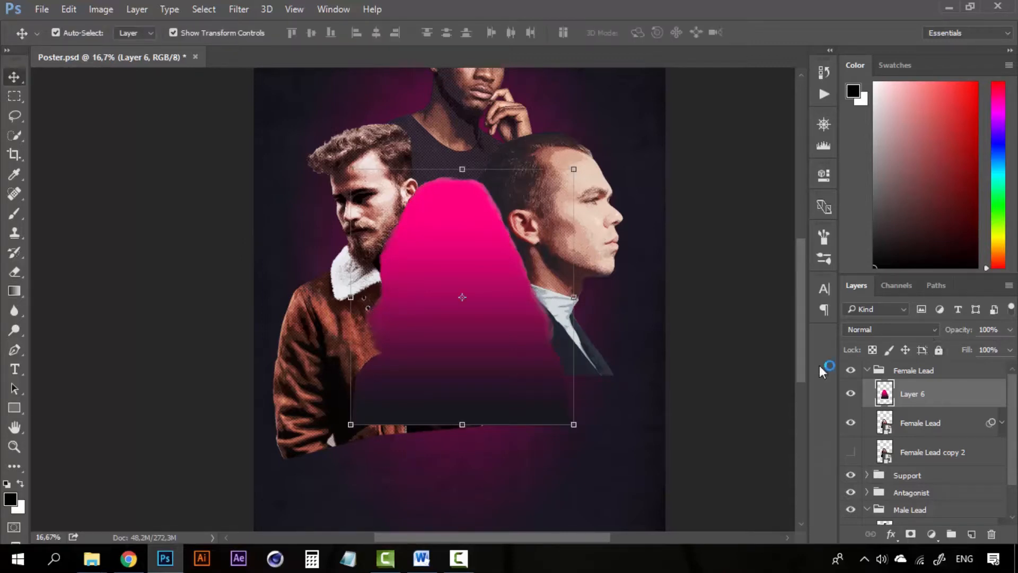
- Set Layer 6 to Soft Light at 35% opacity and compare the female lead with the gradient hidden and shown
left_click(924, 329)
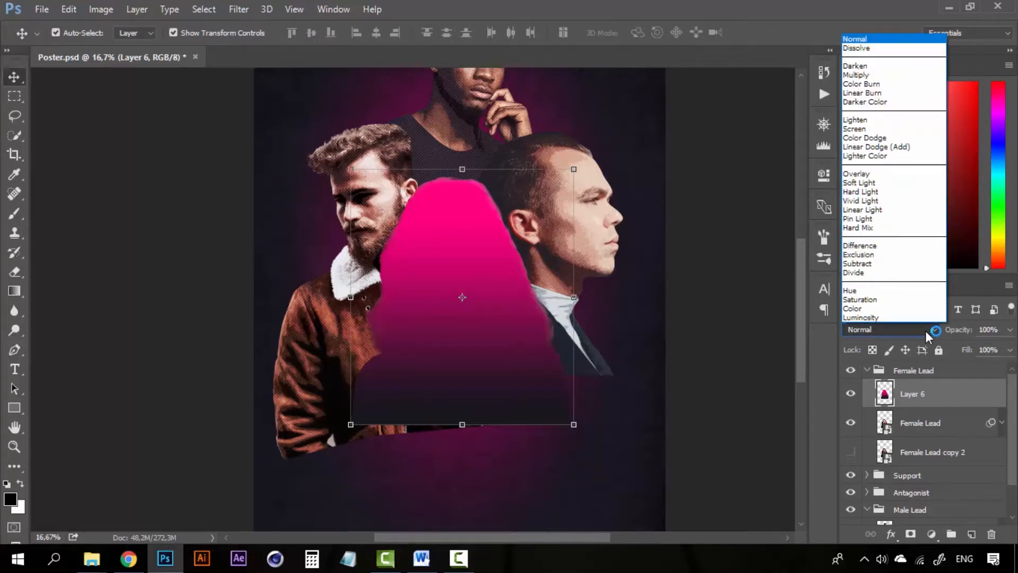
left_click(900, 184)
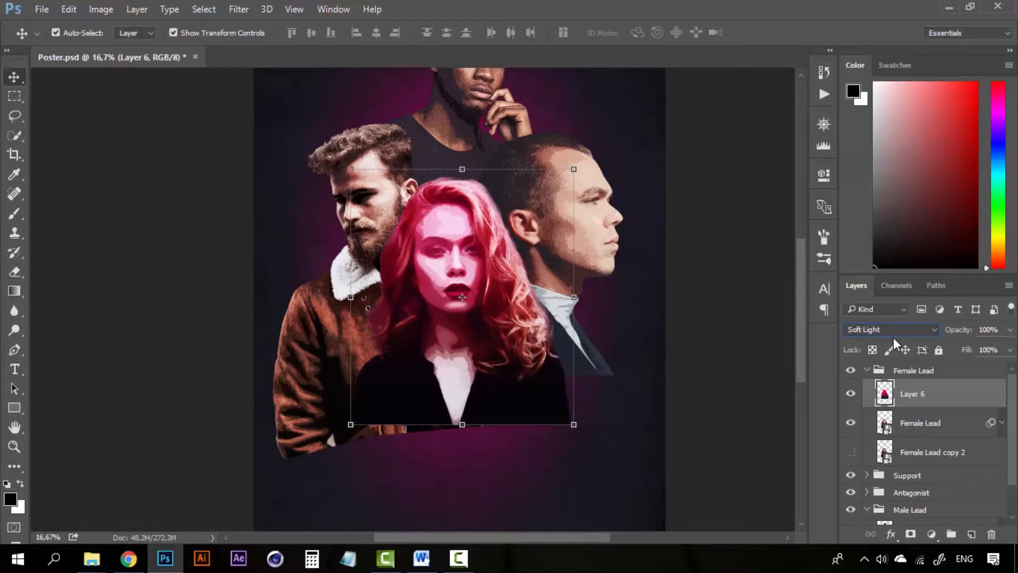
left_click(1009, 332)
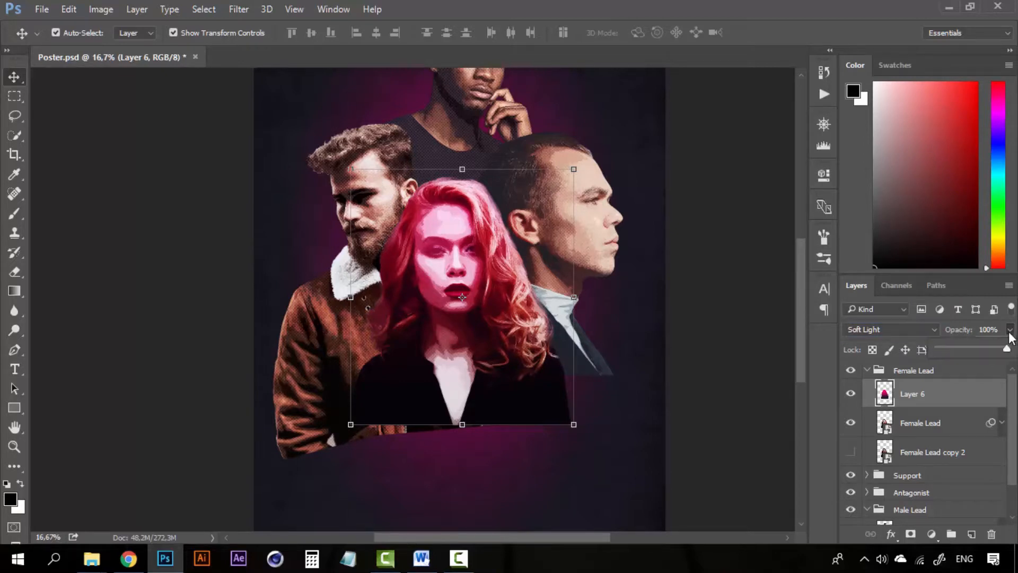
left_click(959, 348)
left_click_drag(960, 348, 945, 329)
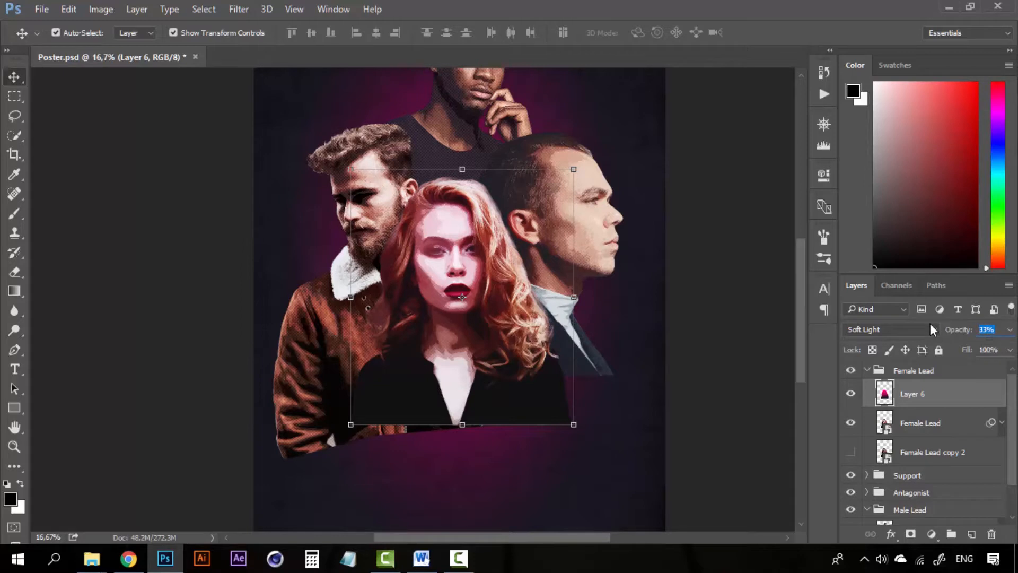
type("35")
left_click(850, 395)
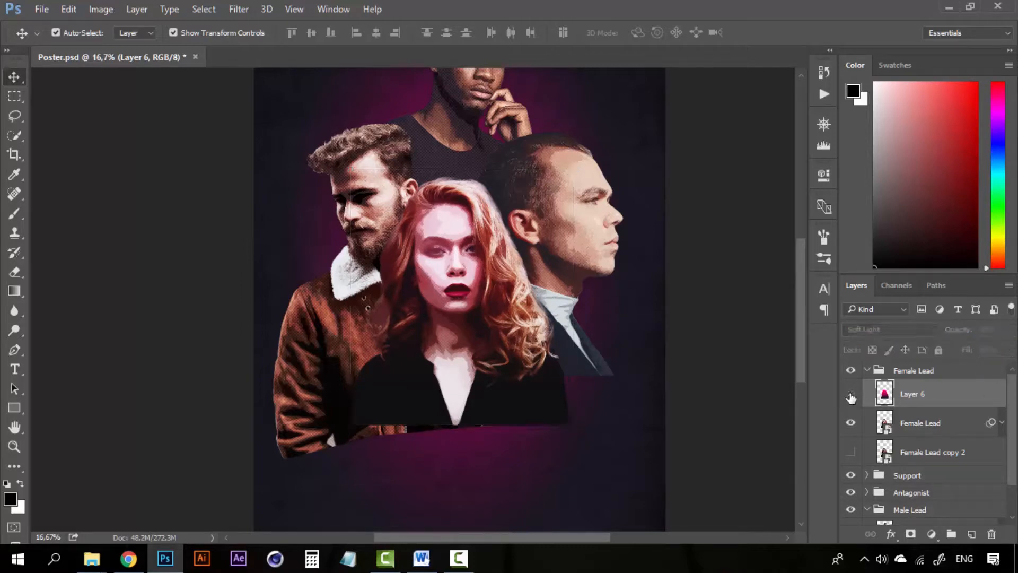
left_click(851, 395)
left_click(850, 395)
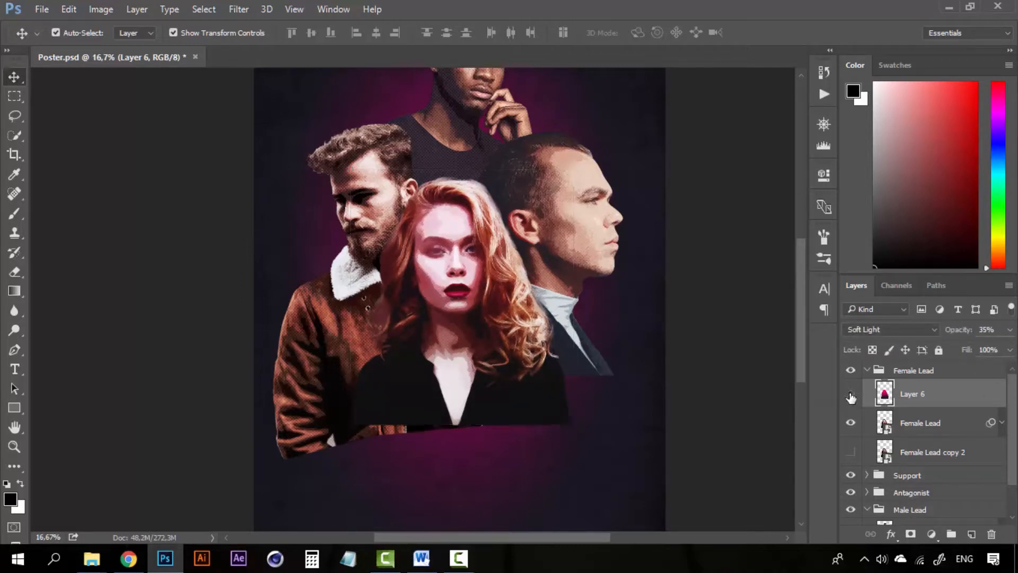
left_click(850, 395)
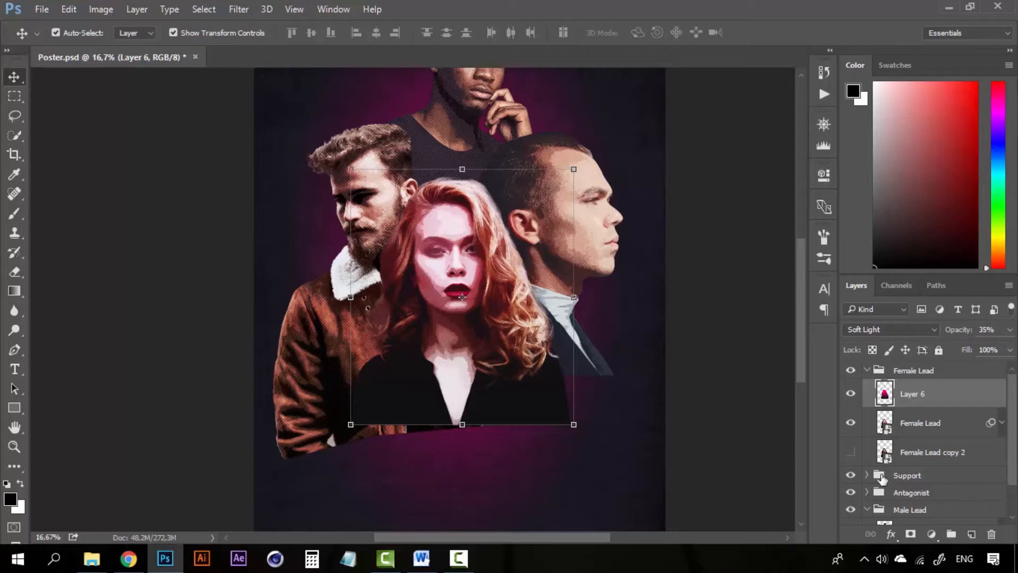
- Load the outline of Layer 3 in the Antagonist group as a selection and add a new empty layer above it
left_click(866, 494)
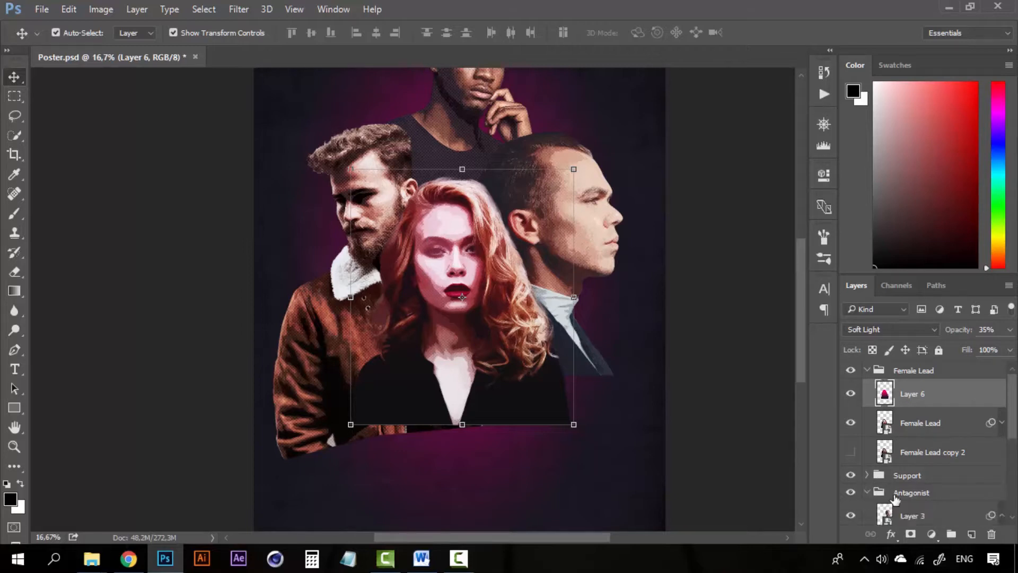
scroll(896, 499, "down", 1)
left_click(927, 484)
scroll(920, 486, "down", 2)
left_click(886, 397, "ctrl")
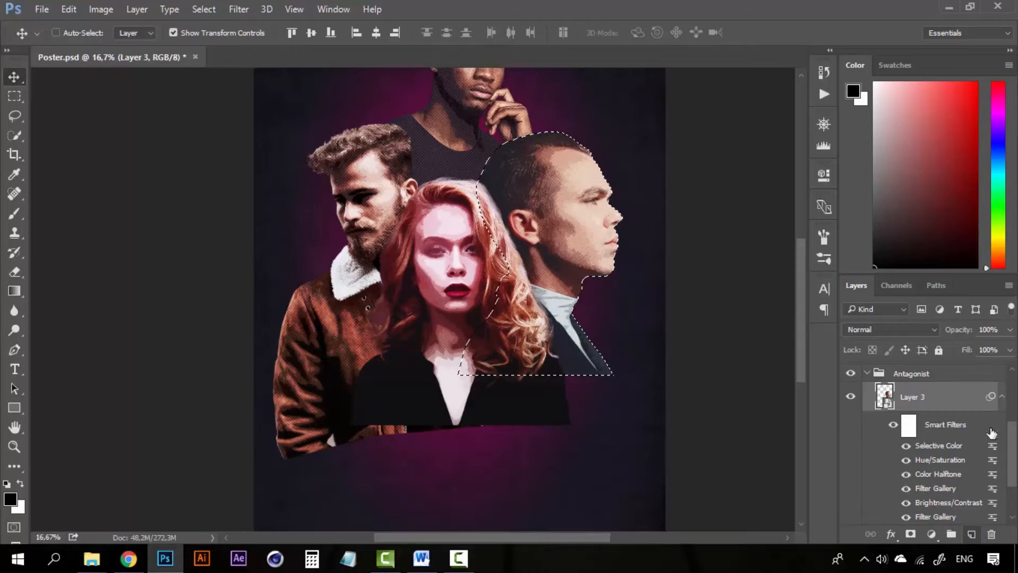
left_click(969, 537)
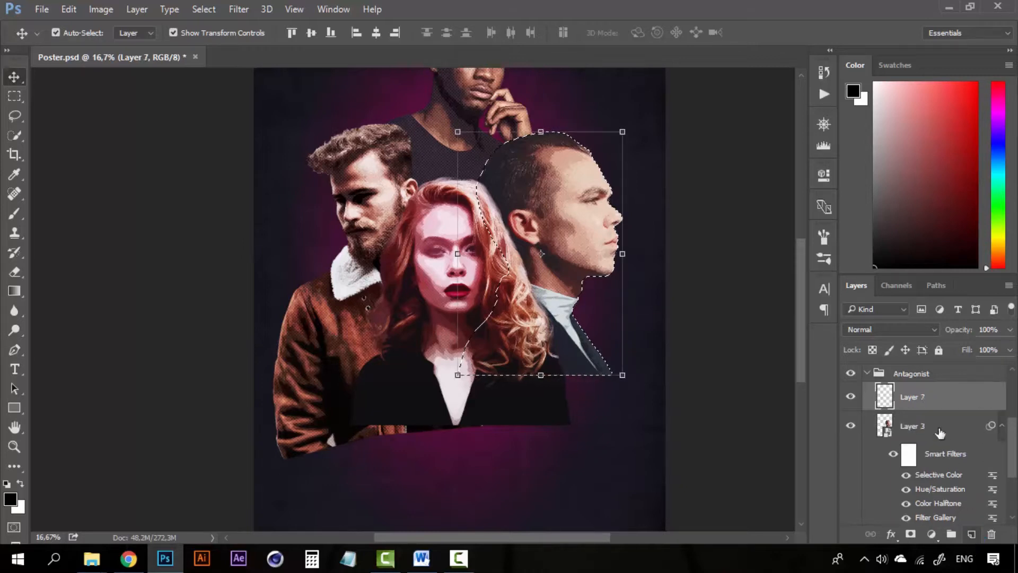
- Fill the antagonist's selection on Layer 7 with the linear gradient, pink at the head to dark at the chest, and deselect
key("g")
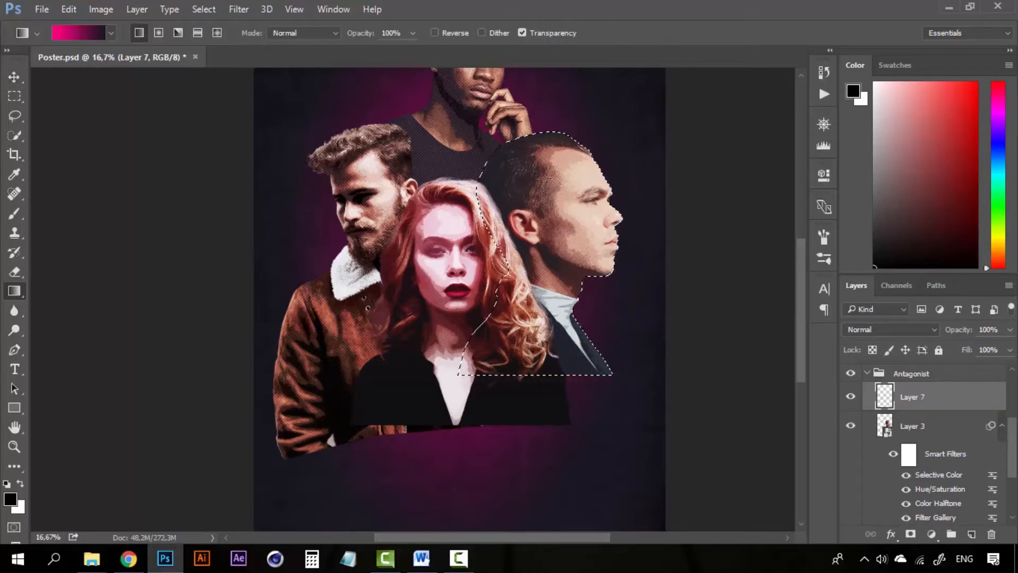
left_click_drag(547, 166, 548, 292)
left_click_drag(547, 342, 547, 357)
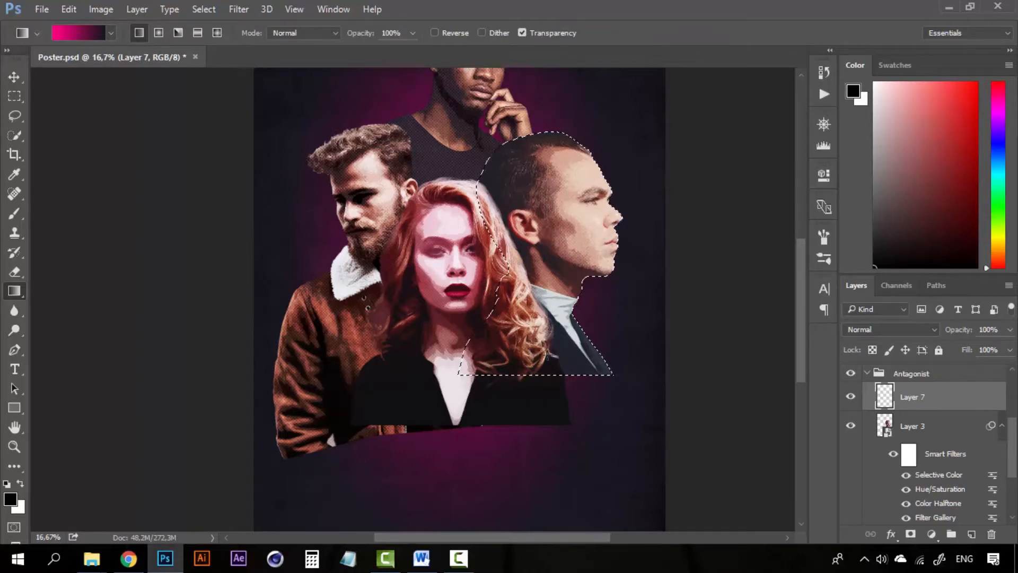
- Set the antagonist's gradient layer to Soft Light blending at 27% opacity
left_click(928, 327)
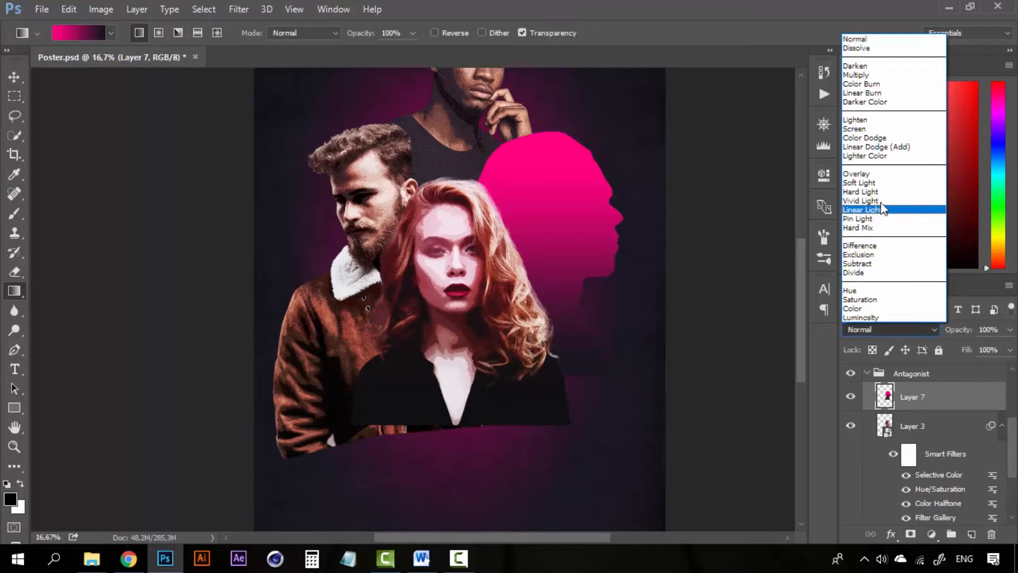
left_click(896, 183)
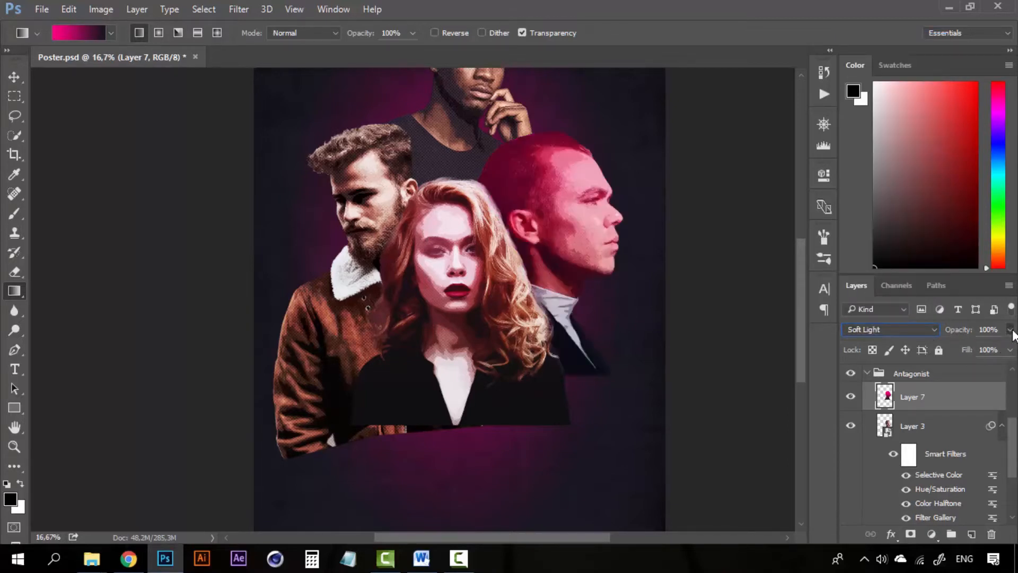
left_click(1010, 350)
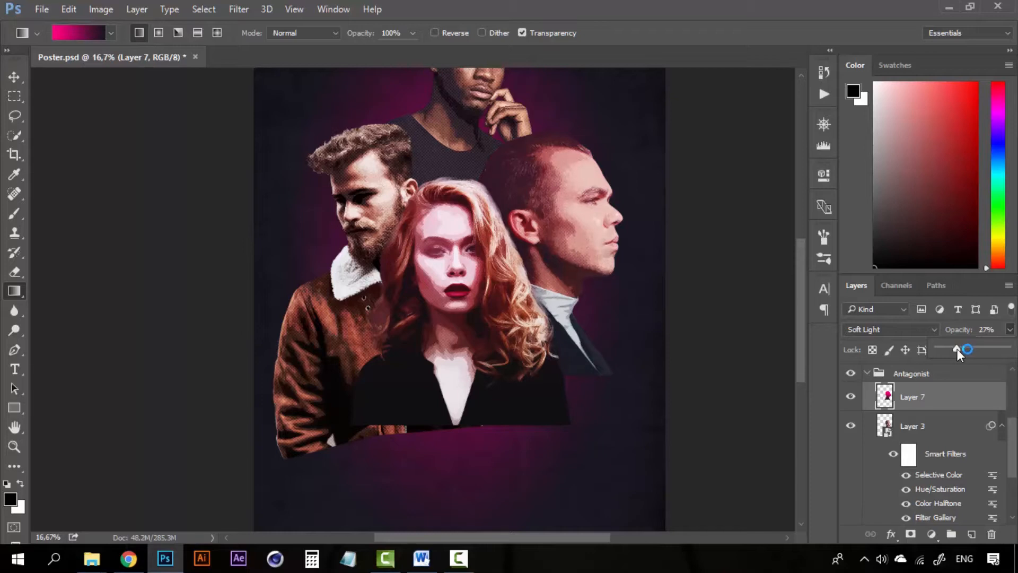
left_click(940, 402)
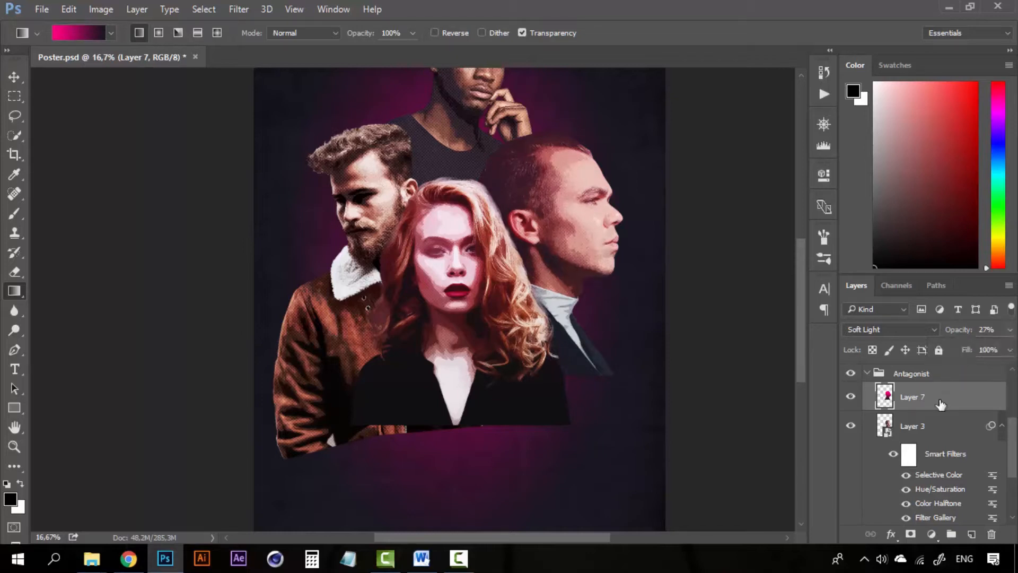
- Load the outline of Layer 4 in the Support group as a selection and add an empty layer above Layer 4 copy
left_click(872, 374)
left_click(867, 374)
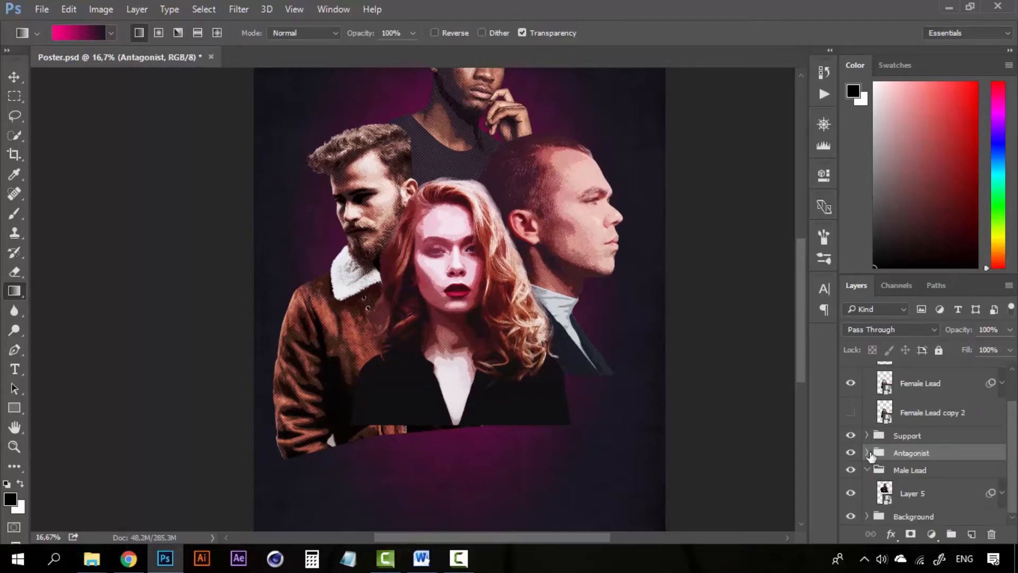
left_click(867, 435)
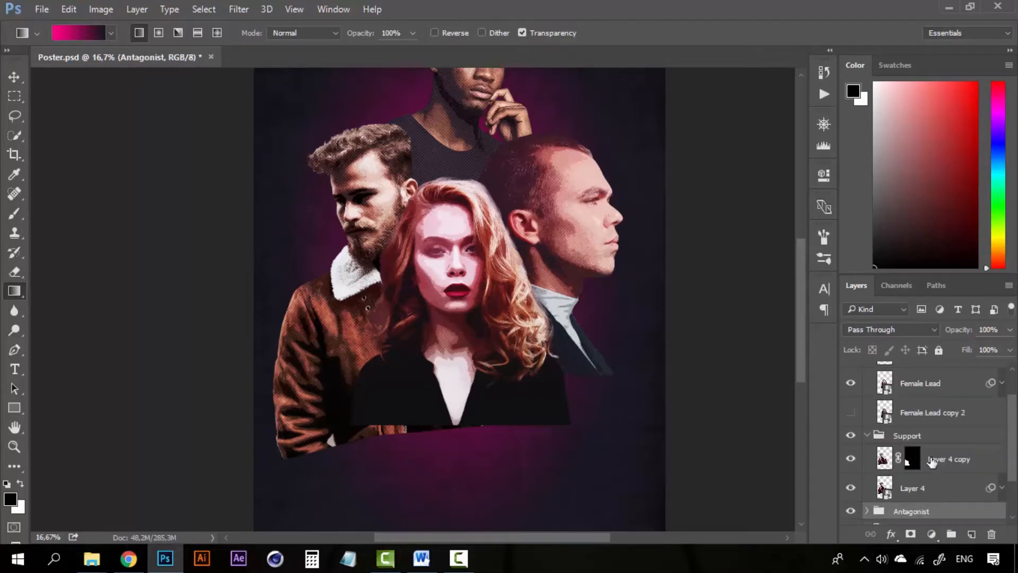
left_click(906, 490)
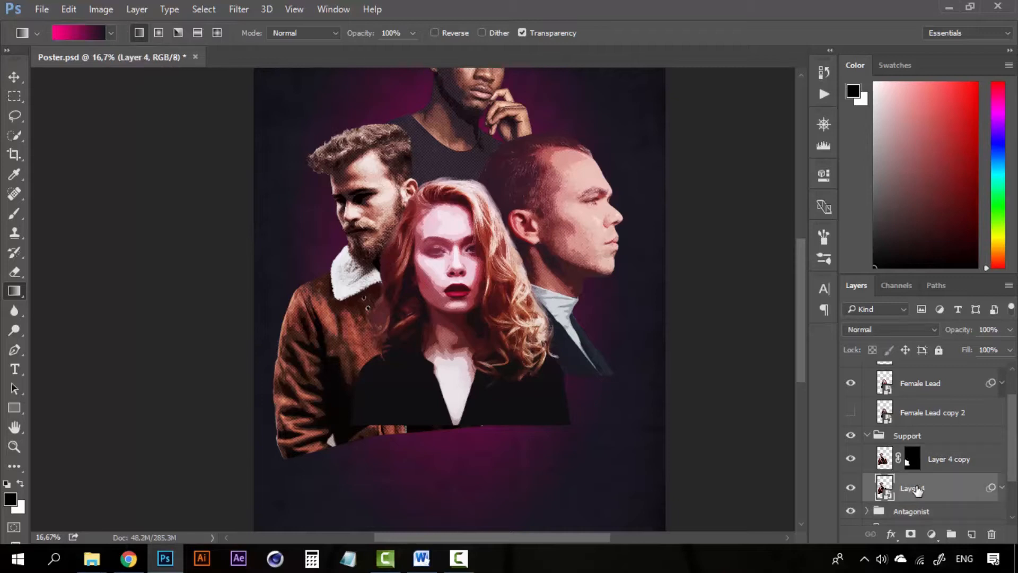
left_click(885, 488, "ctrl")
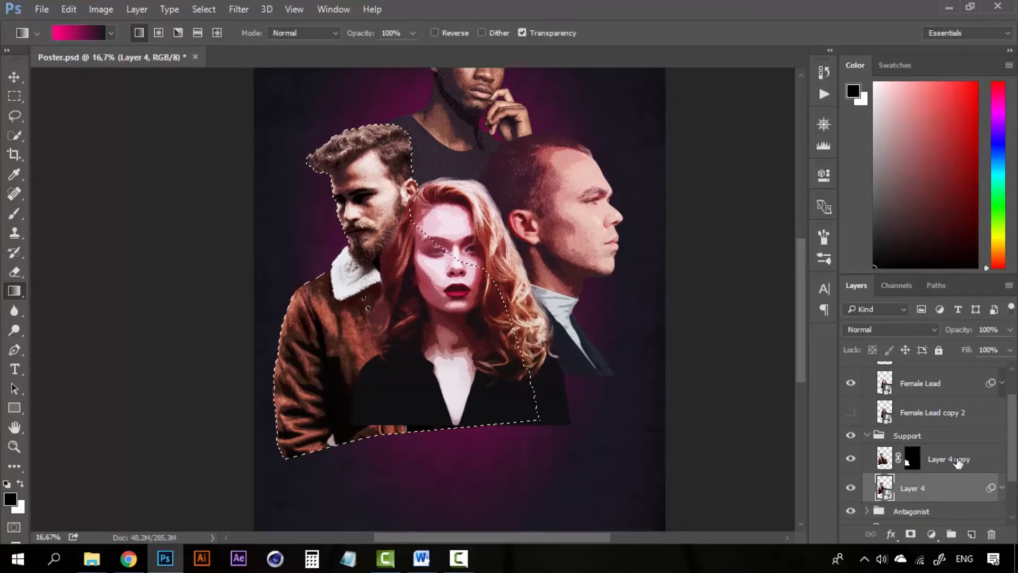
left_click(958, 463)
left_click(971, 535)
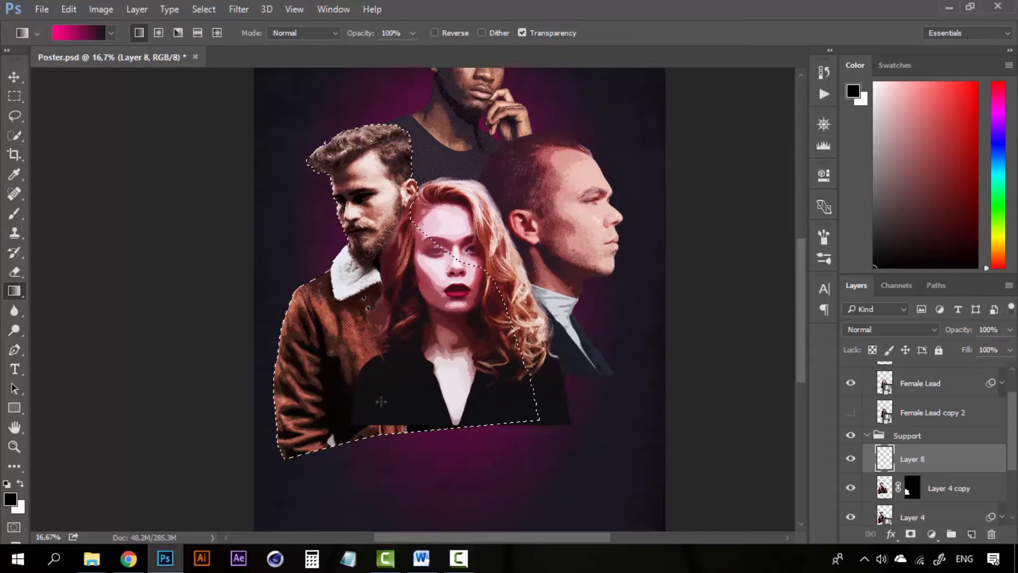
- Fill the supporting character's selection on Layer 8 with the linear gradient, pink at the head to dark at the jacket, and deselect
left_click_drag(376, 169, 377, 401)
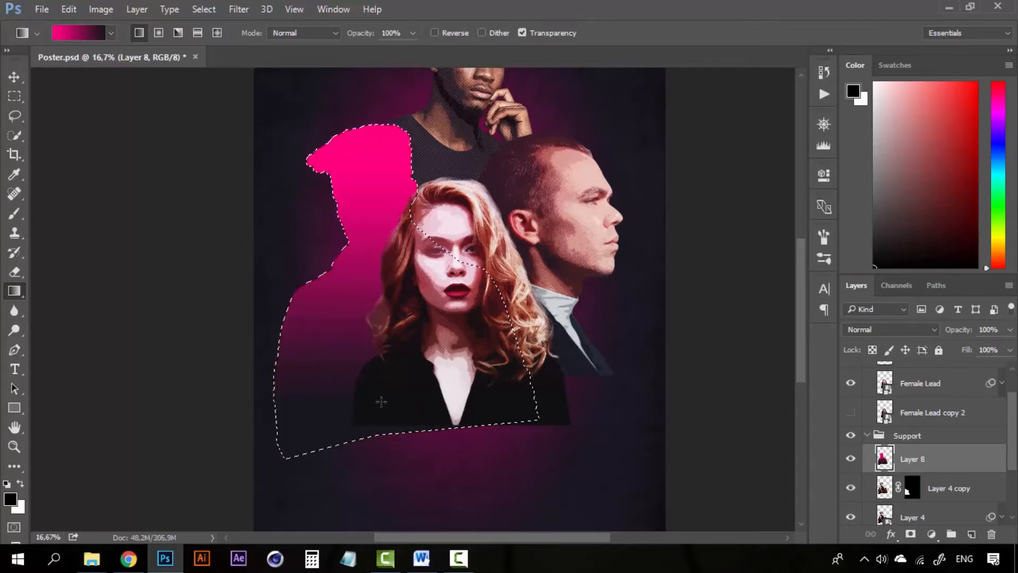
key("v")
key("ctrl+d")
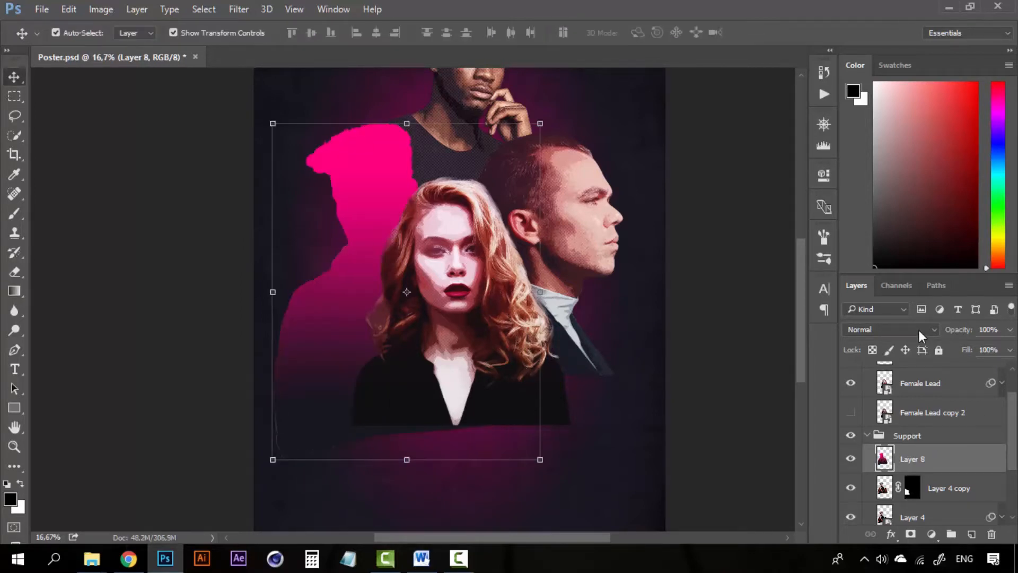
- Set the supporting character's gradient layer to Soft Light blending at 25% opacity
left_click(919, 333)
left_click(887, 186)
left_click(1008, 329)
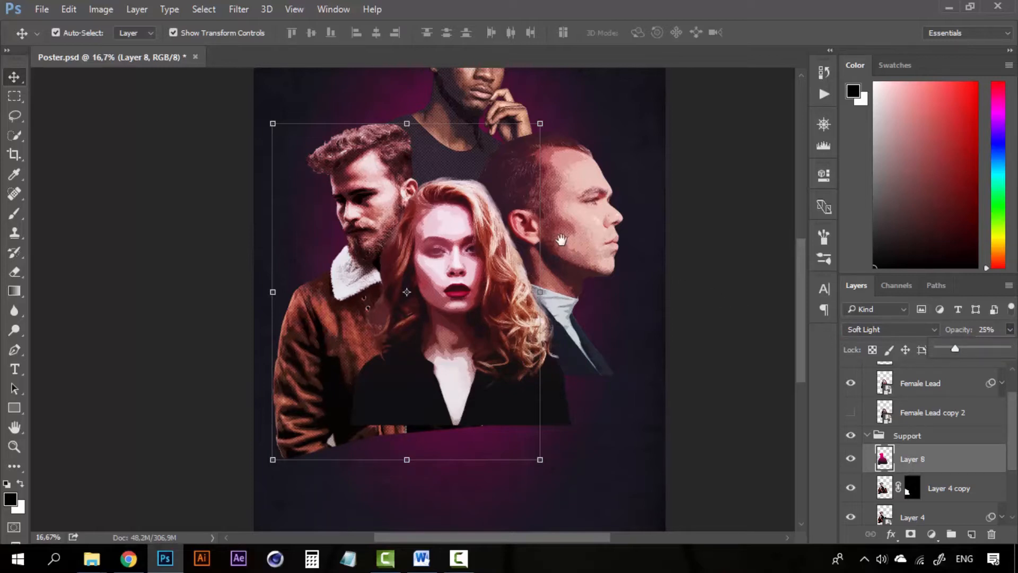
- Load the outline of Layer 5 in the Male Lead group as a selection and add a new empty layer above it
left_click_drag(559, 236, 588, 401)
left_click(509, 234)
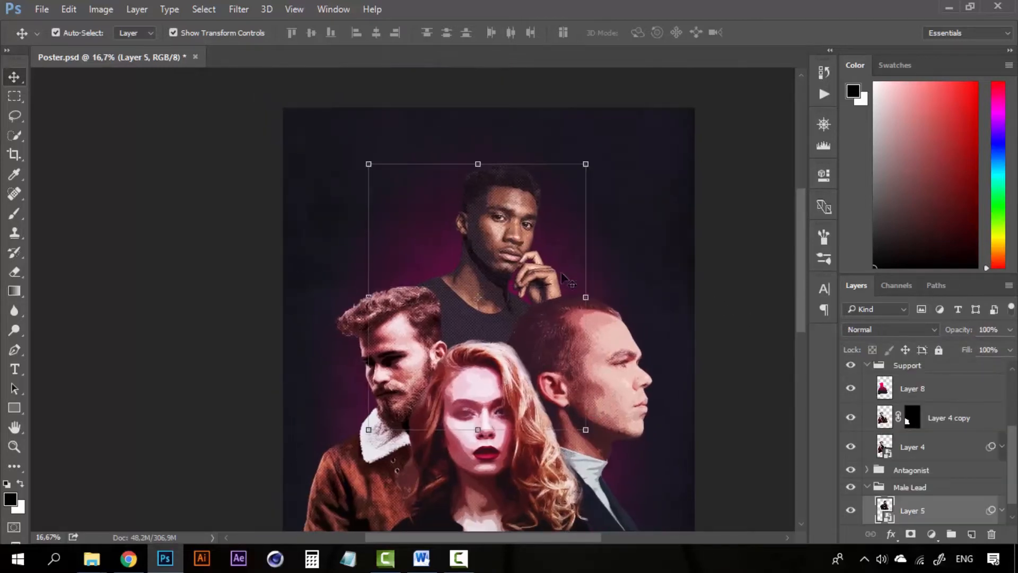
left_click(885, 517, "ctrl")
left_click(971, 534)
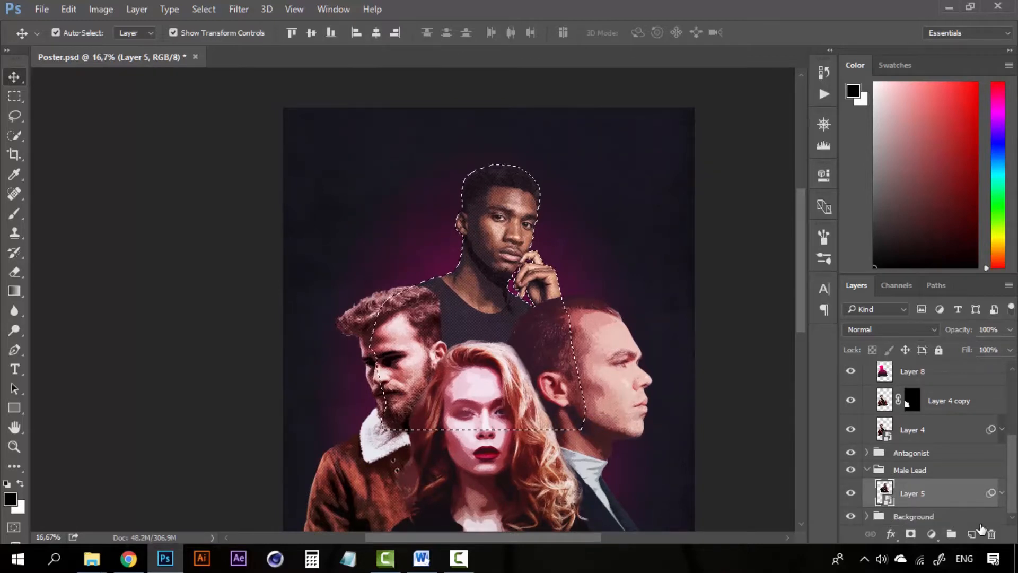
key("g")
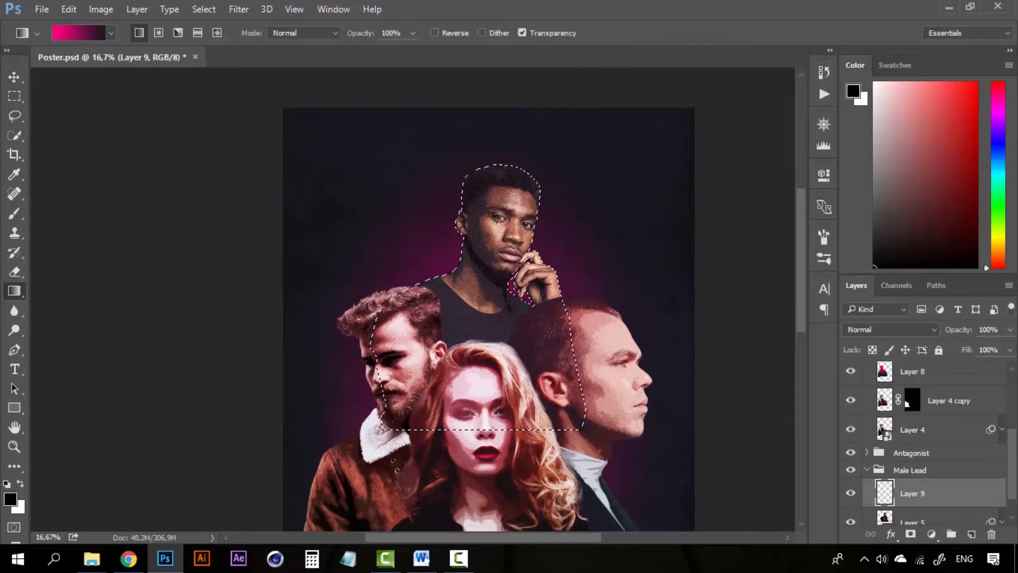
left_click_drag(496, 202, 496, 416)
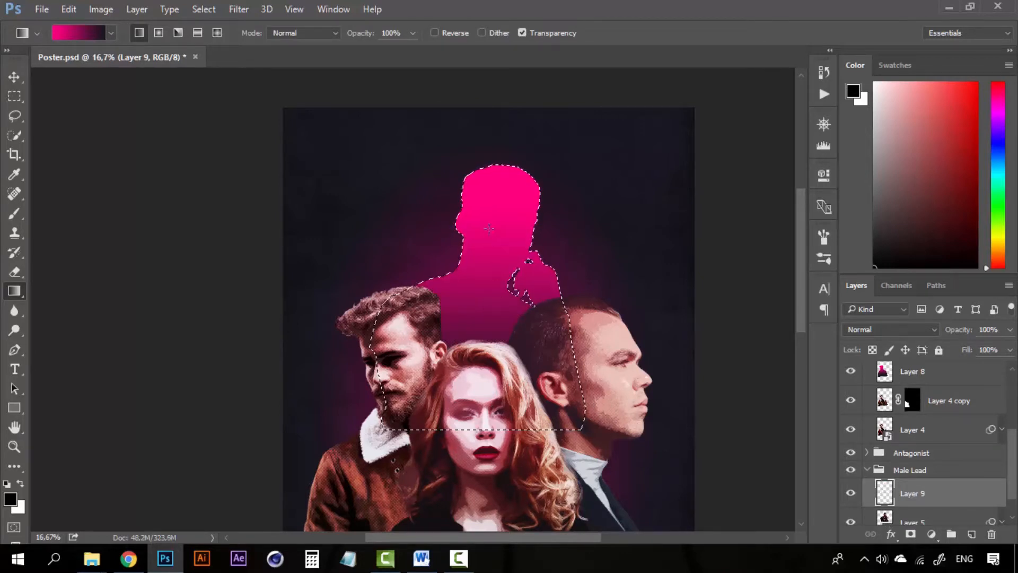
key("ctrl+z")
left_click_drag(498, 248, 498, 355)
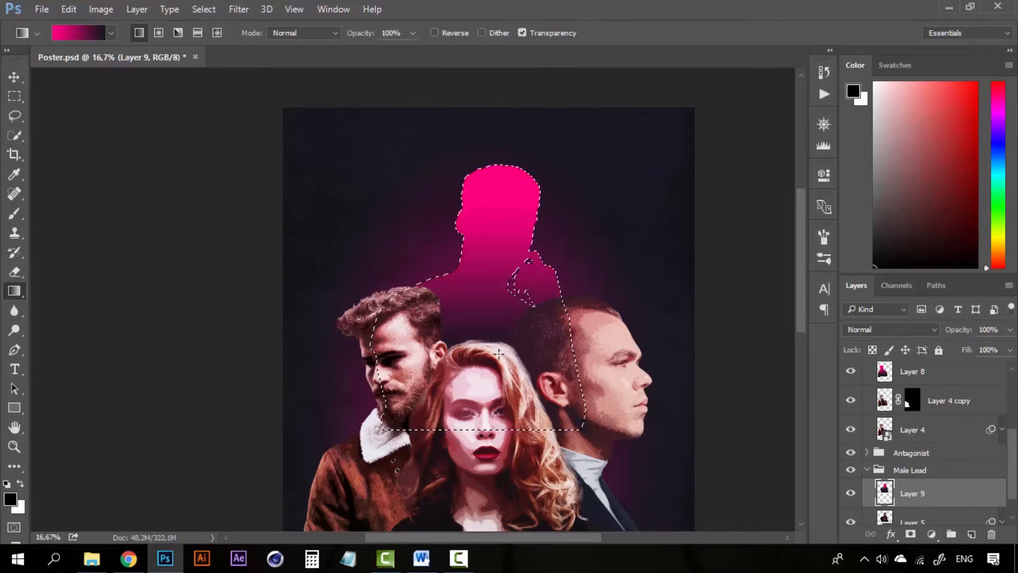
key("ctrl+z")
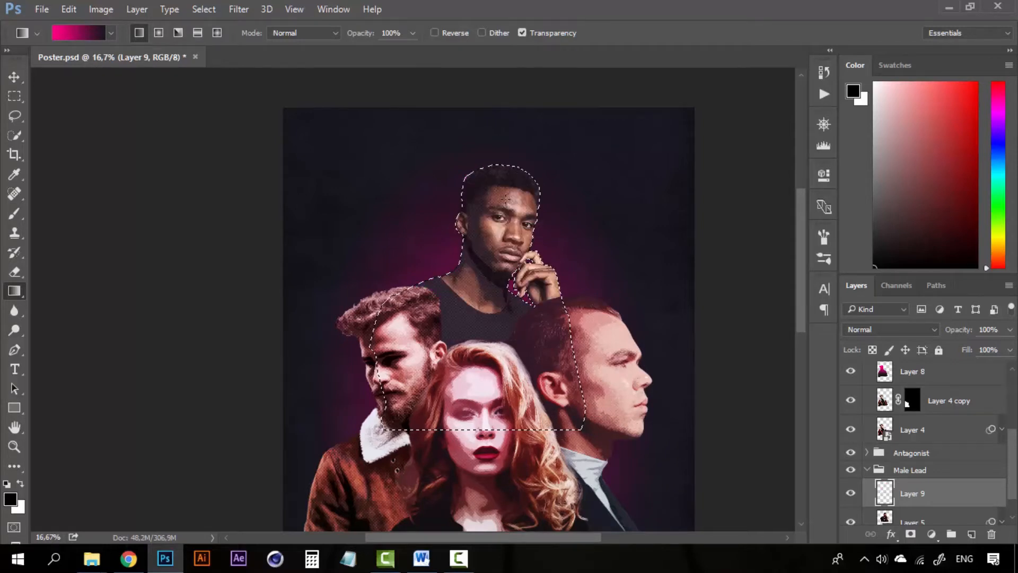
- Fill the male lead's selection on Layer 9 with the linear gradient, pink at the forehead to dark below the chest, and deselect
left_click_drag(505, 202, 506, 302)
left_click_drag(505, 345, 505, 347)
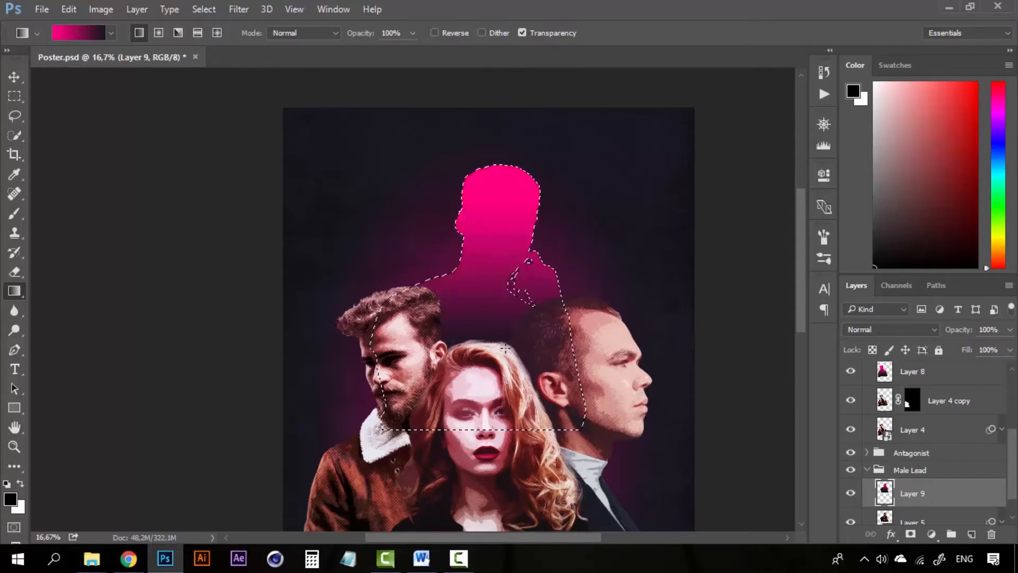
key("ctrl+d")
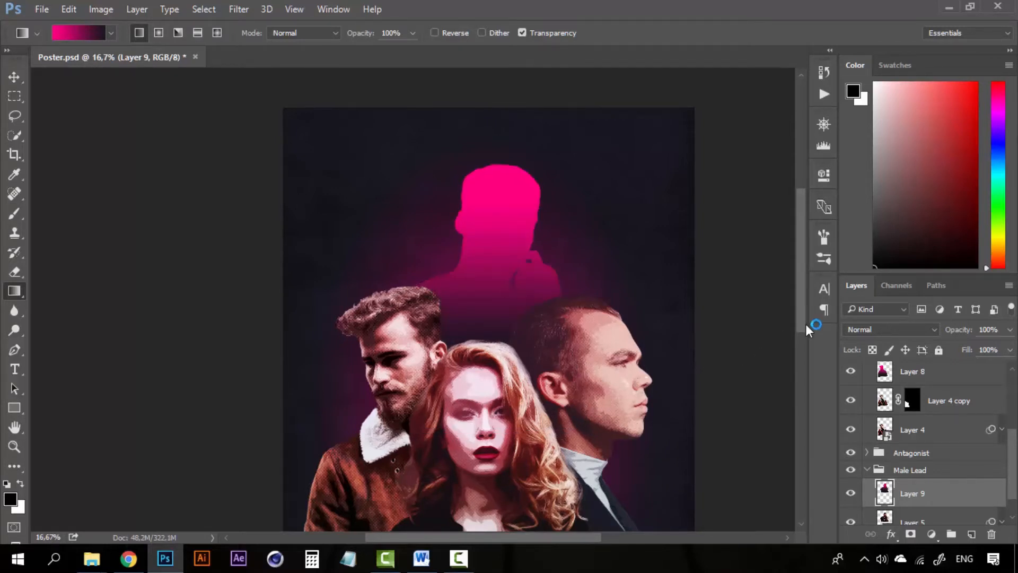
- Set the male lead's gradient layer to Soft Light blending at 28% opacity and deselect all layers
left_click(896, 330)
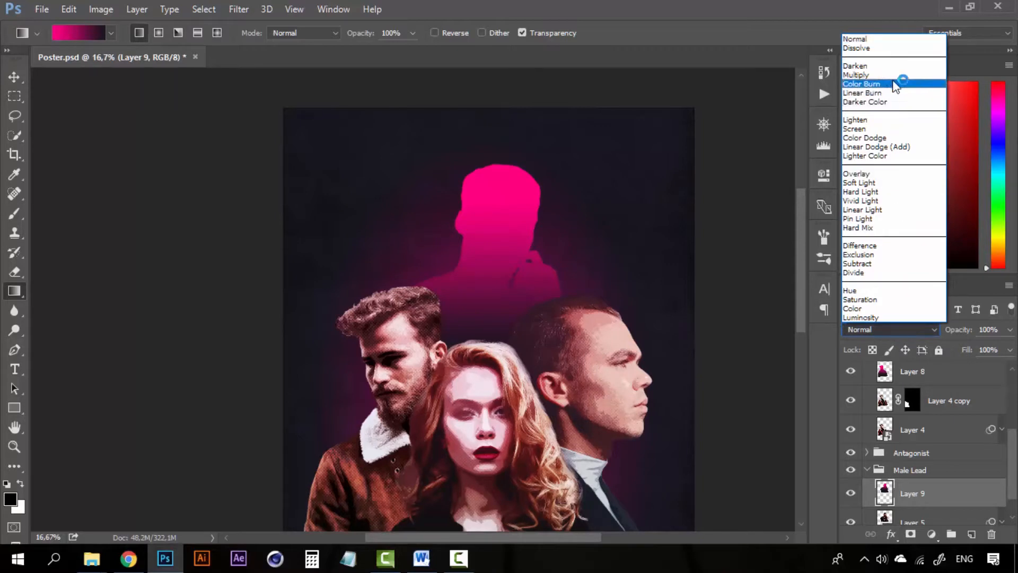
left_click(880, 182)
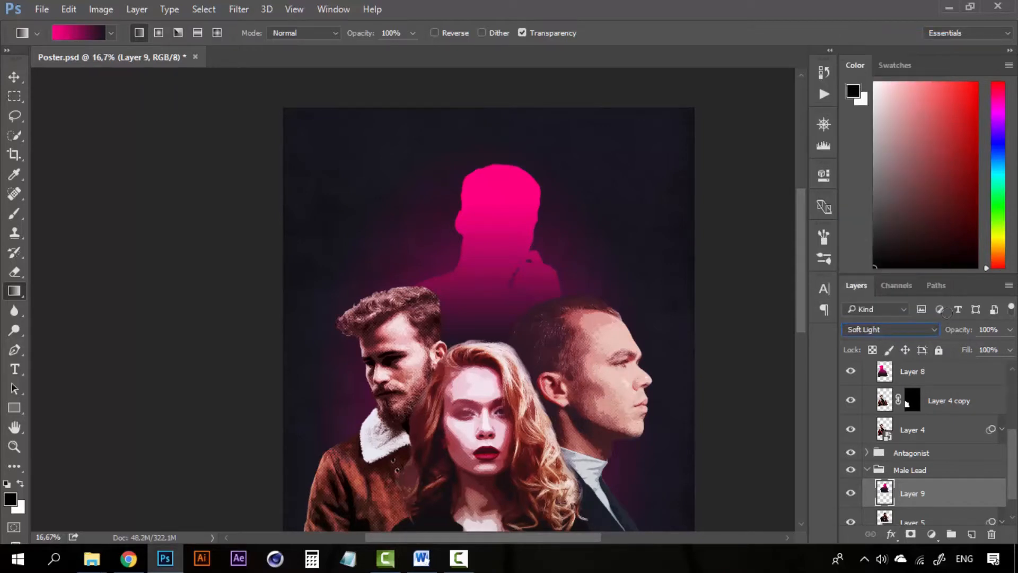
left_click(1010, 329)
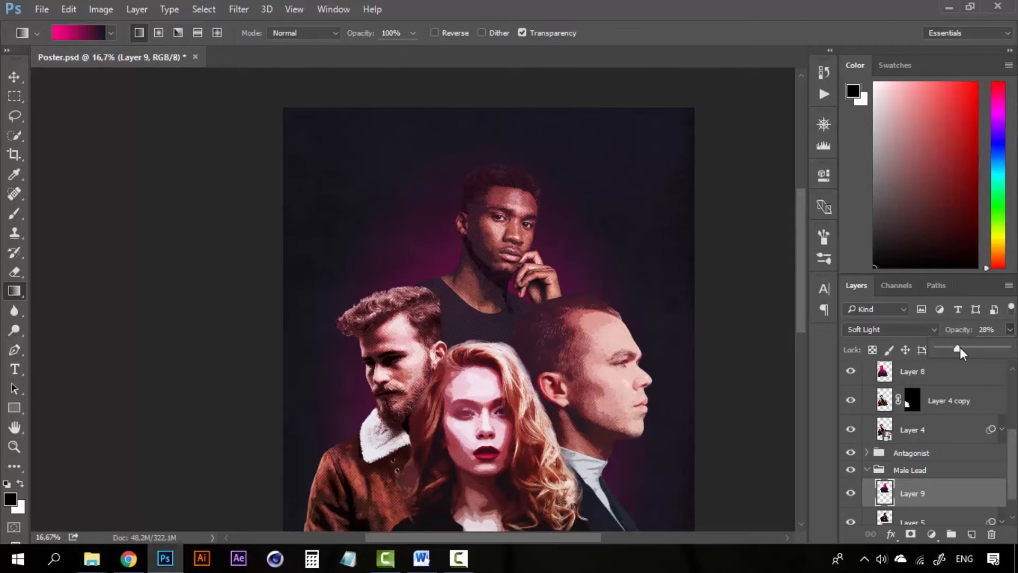
left_click(14, 77)
left_click(152, 201)
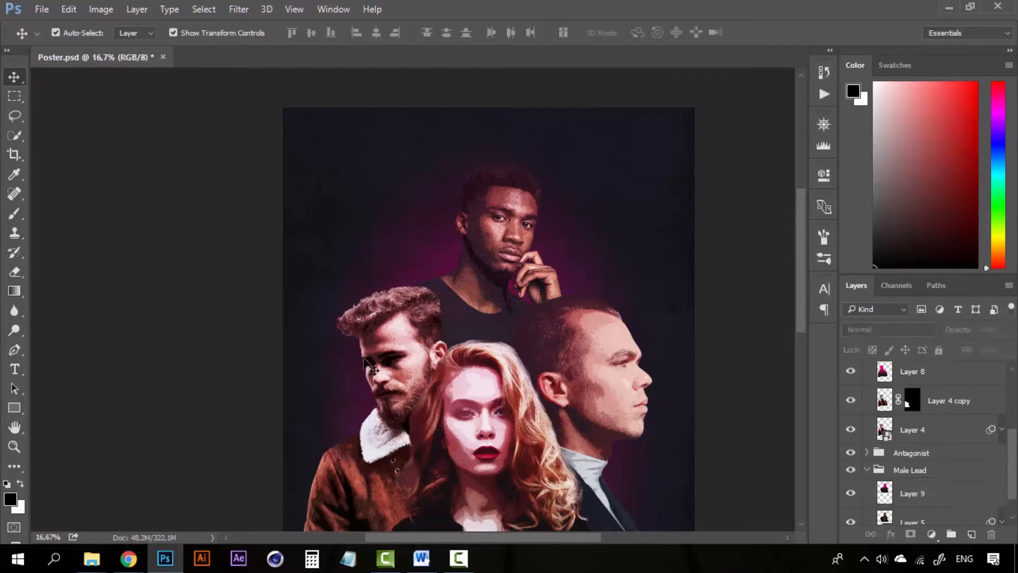
- Examine the colour balance of the four graded characters on the whole poster and closer up
key("z")
left_click(526, 354, "alt")
left_click(524, 352, "alt")
left_click(465, 282)
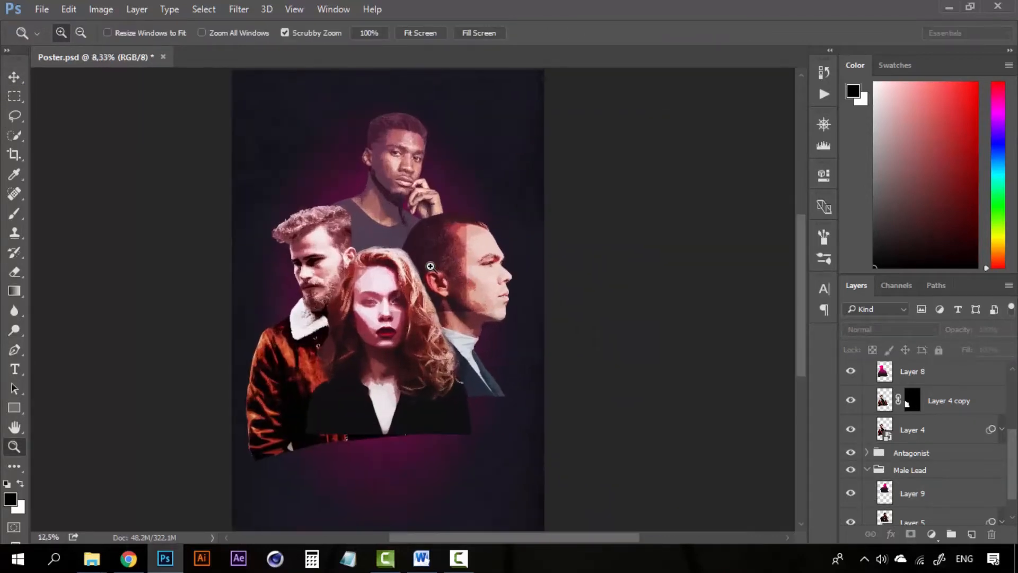
left_click(432, 265)
left_click_drag(385, 245, 451, 304)
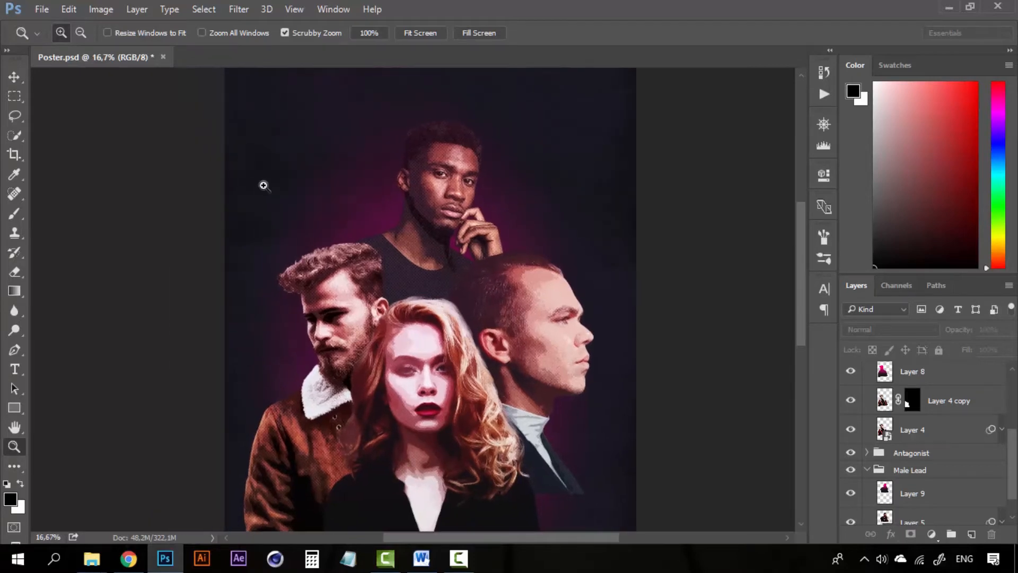
left_click(392, 273)
left_click(409, 278, "alt")
left_click(409, 278, "alt")
key("v")
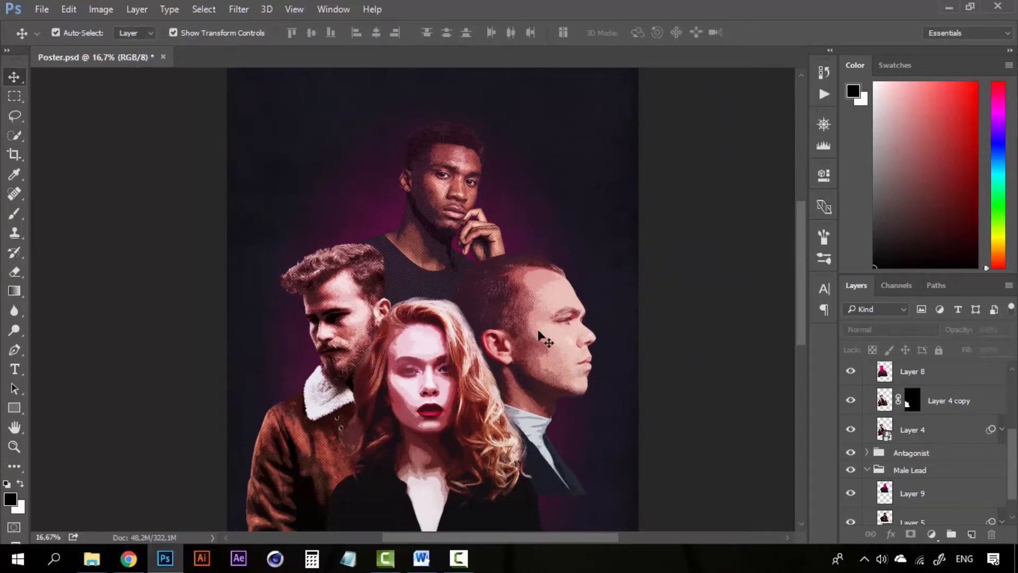
- Edit the Selective Color smart filter on the antagonist's Layer 3, setting Black to -2% for the Blacks
left_click(532, 304)
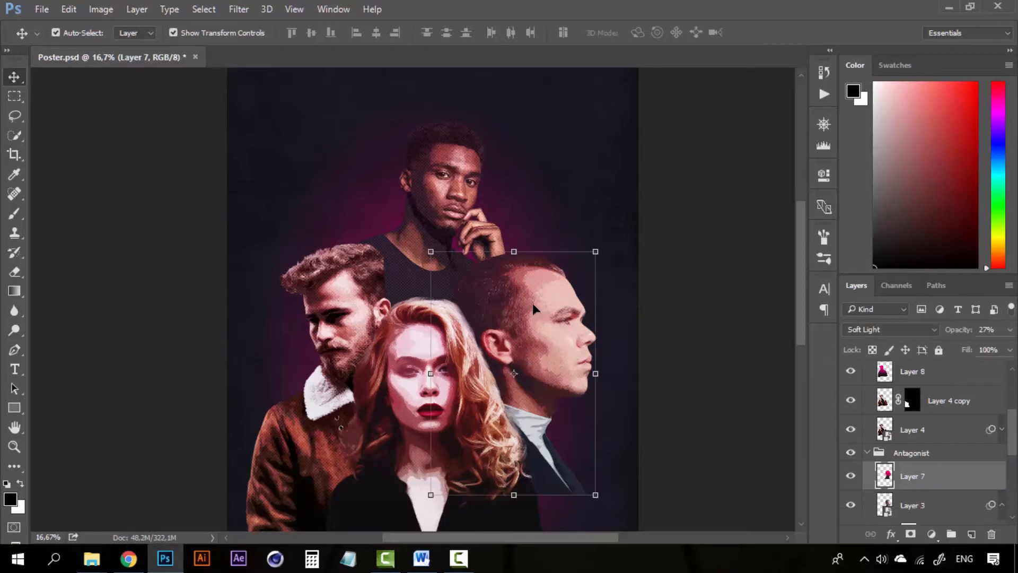
left_click(1002, 502)
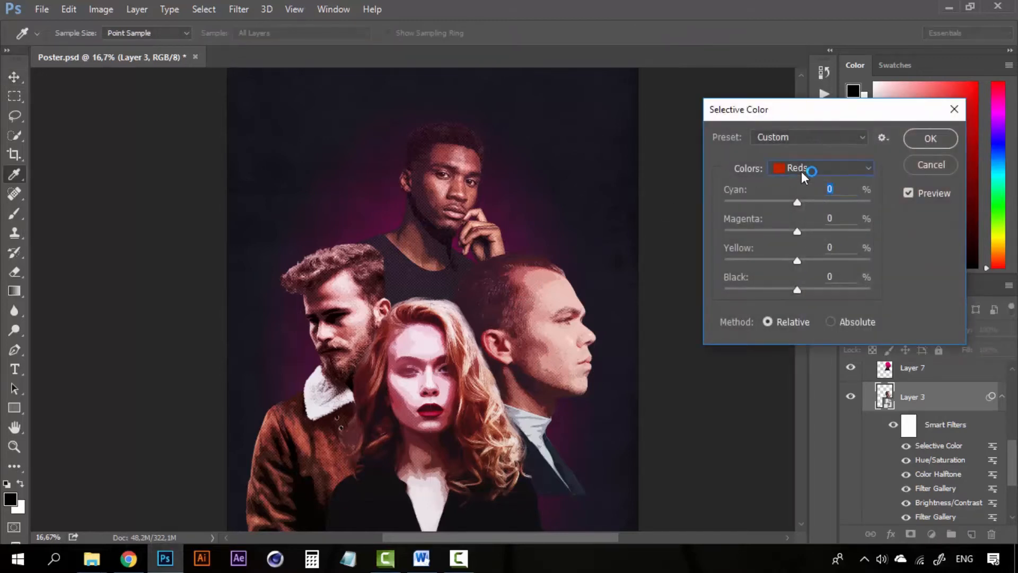
left_click(803, 168)
left_click(815, 297)
left_click(796, 290)
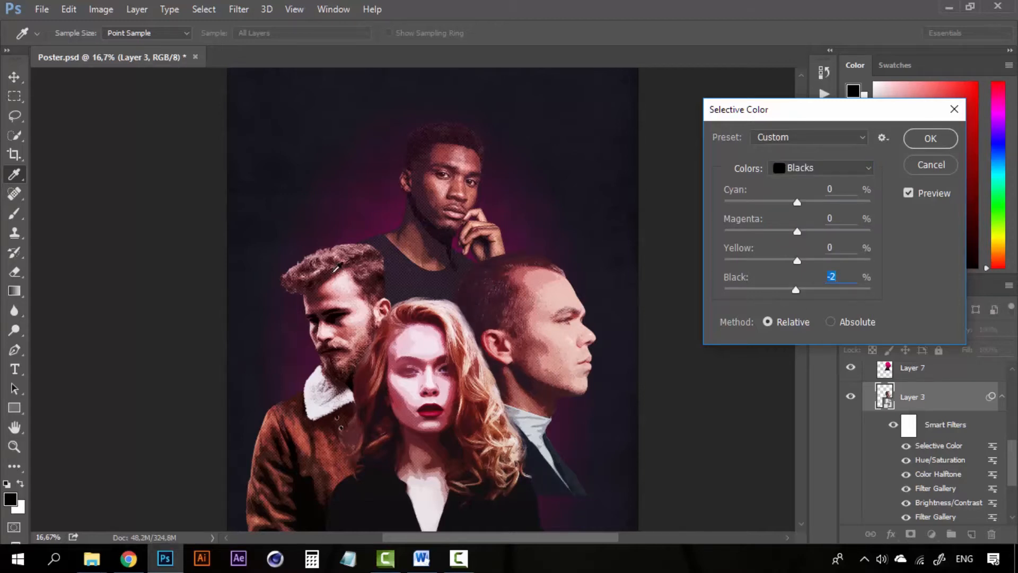
left_click(919, 137)
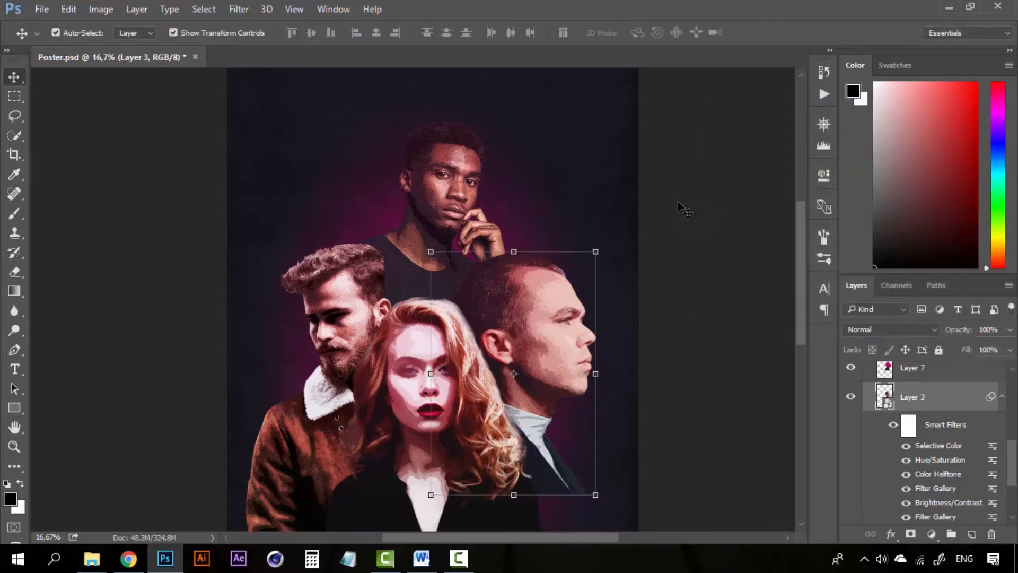
left_click(679, 199)
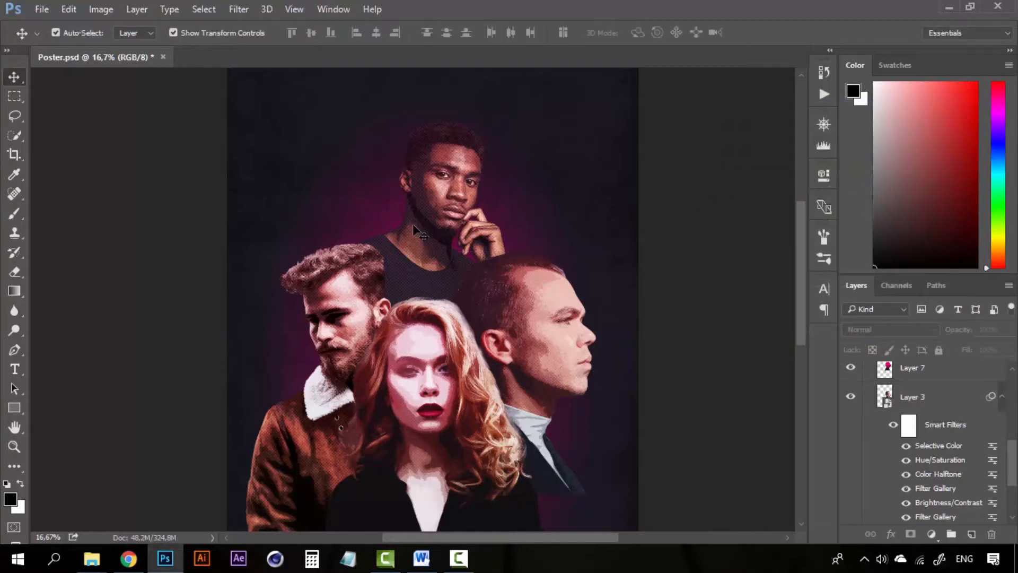
- Compare the male lead with his gradient layer, Layer 9, hidden and shown
left_click(417, 271)
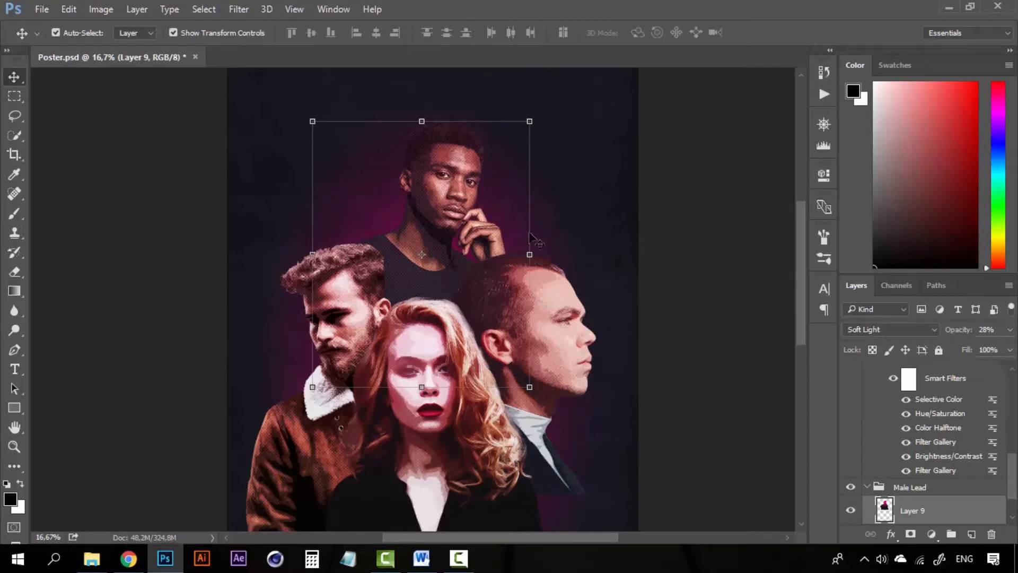
scroll(933, 517, "down", 2)
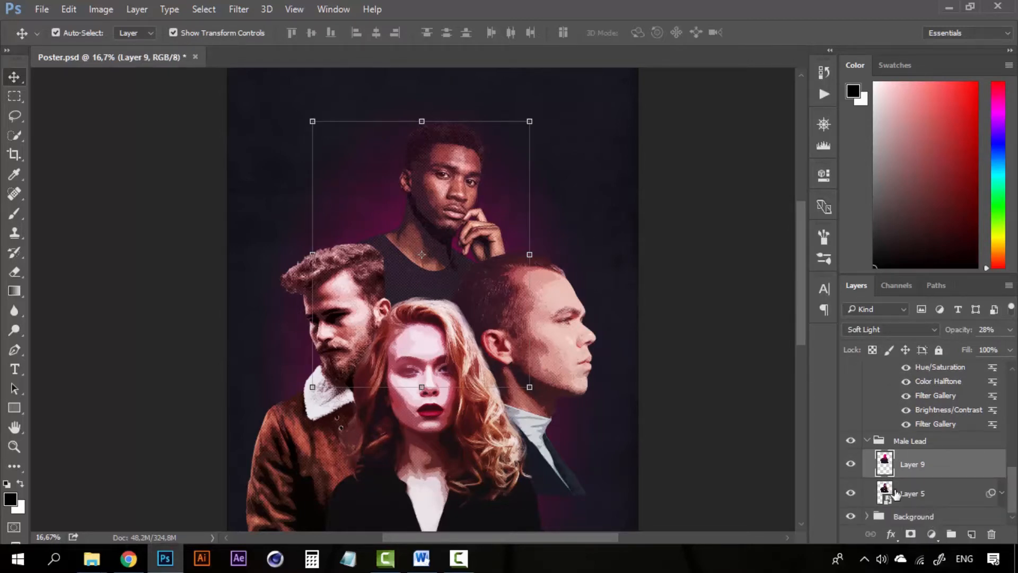
left_click(849, 464)
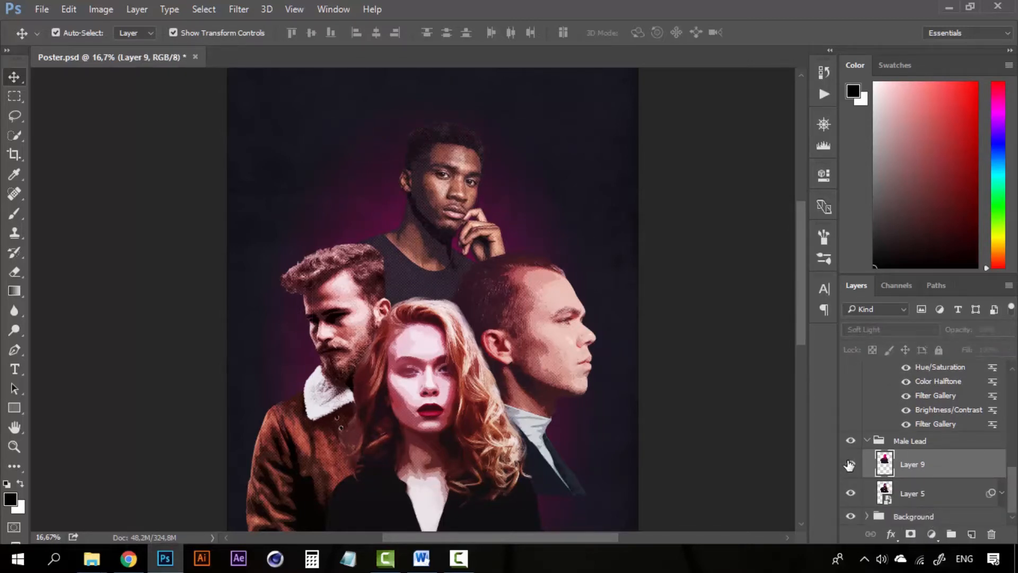
left_click(849, 464)
- Duplicate the male lead's Layer 5 and place the copy above gradient Layer 9
left_click(935, 501)
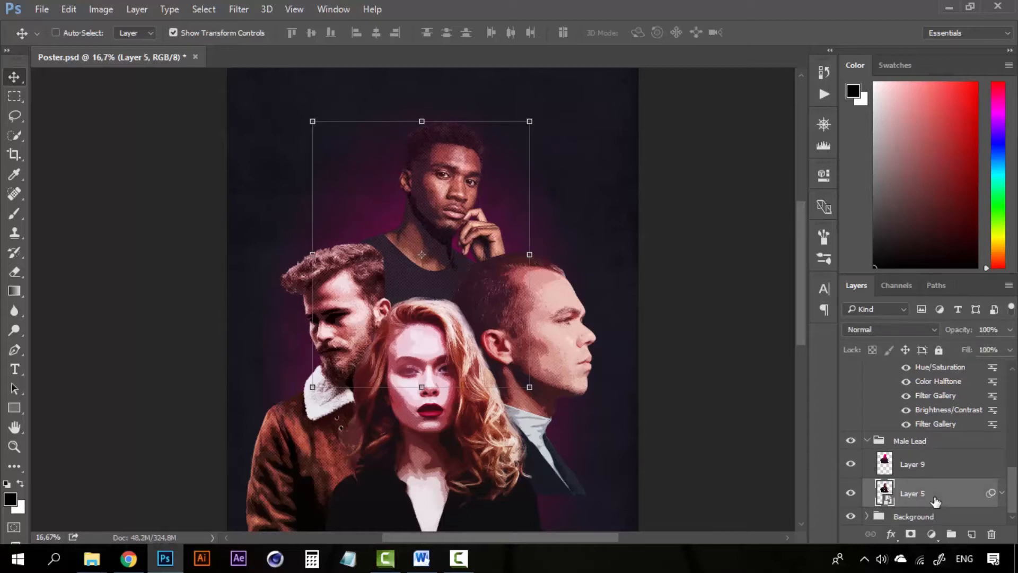
key("ctrl+j")
left_click_drag(933, 501, 922, 455)
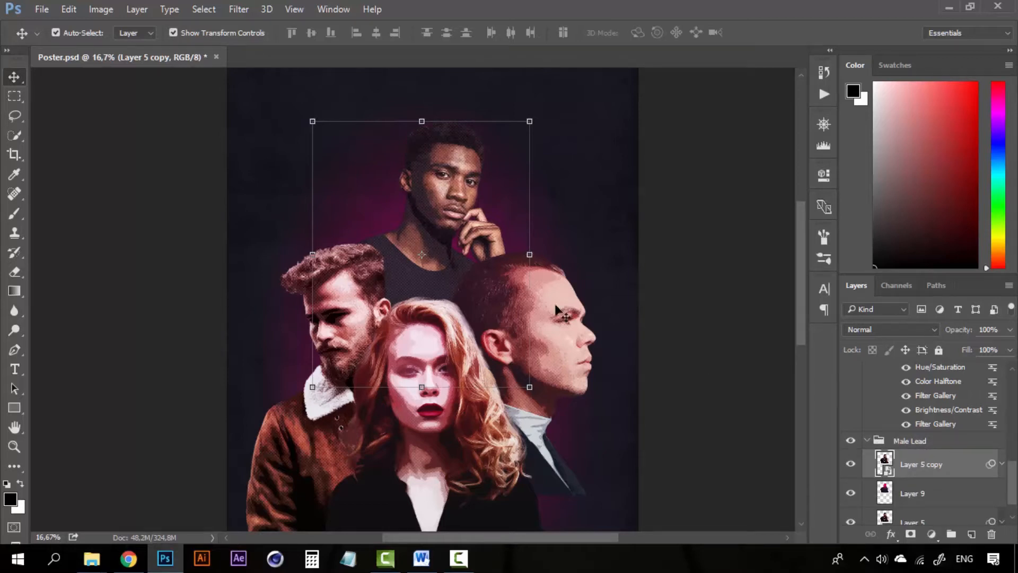
- Add a layer mask to the duplicated male lead layer and lasso around his T-shirt, following the neckline
left_click(910, 536)
key("l")
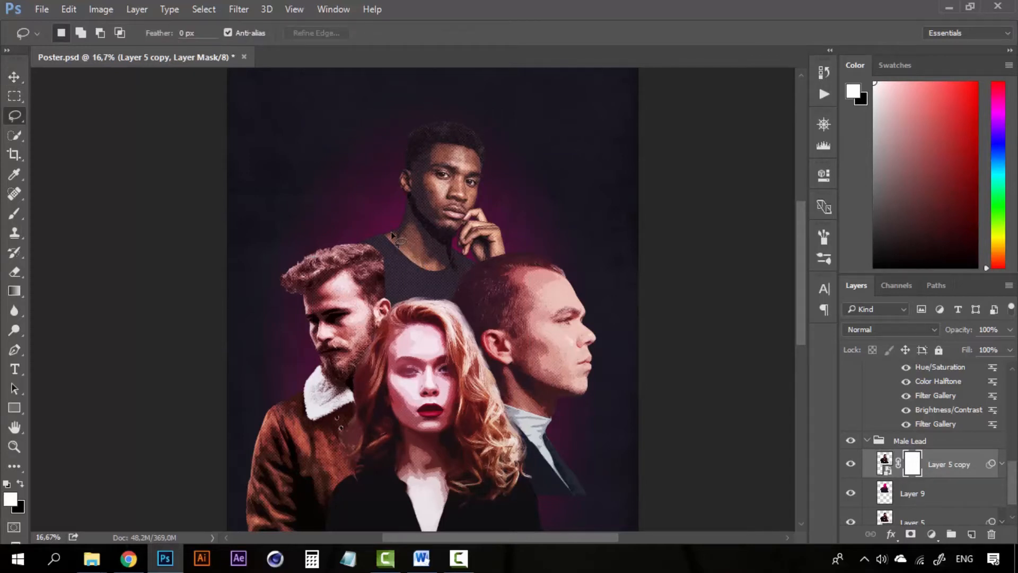
mouse_move(381, 230)
left_mouse_down()
mouse_move(431, 270)
mouse_move(447, 268)
mouse_move(460, 244)
mouse_move(507, 243)
mouse_move(520, 308)
mouse_move(497, 341)
mouse_move(351, 353)
mouse_move(314, 306)
mouse_move(363, 213)
mouse_move(388, 234)
left_mouse_up()
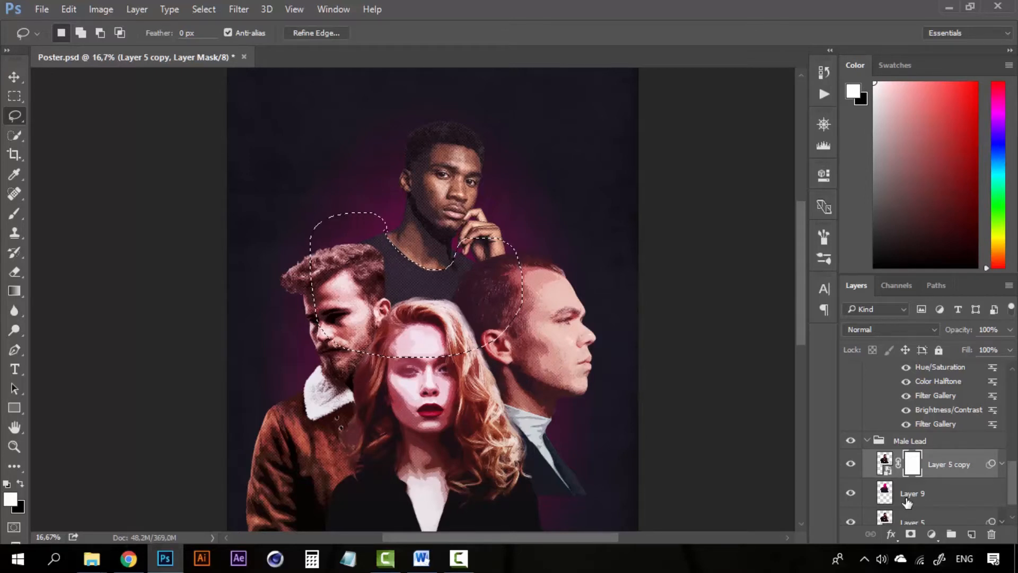
- Fill the T-shirt selection with black on the mask of Layer 5 copy and clear the selection
left_click(21, 485)
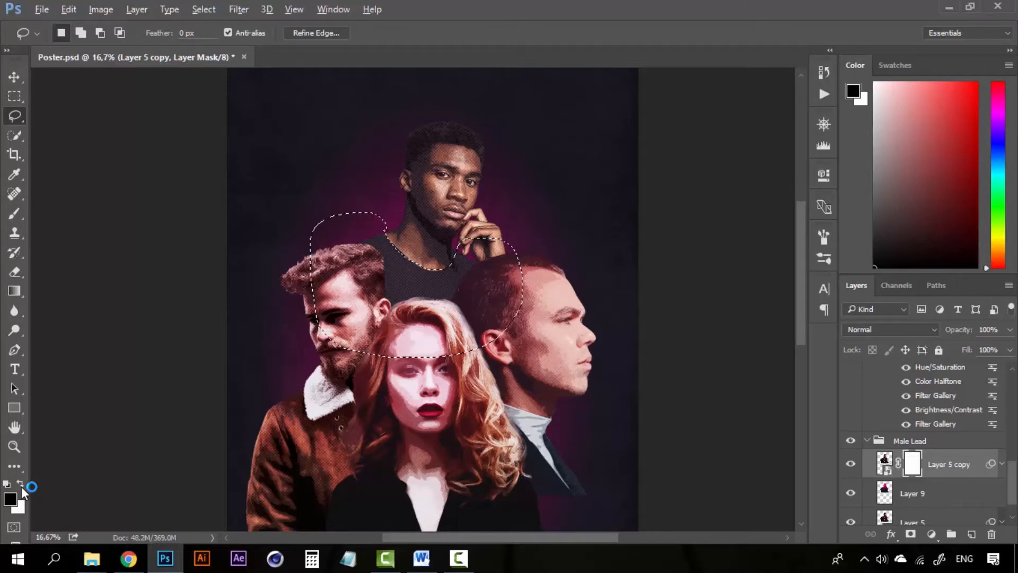
key("alt+BackSpace")
key("ctrl+d")
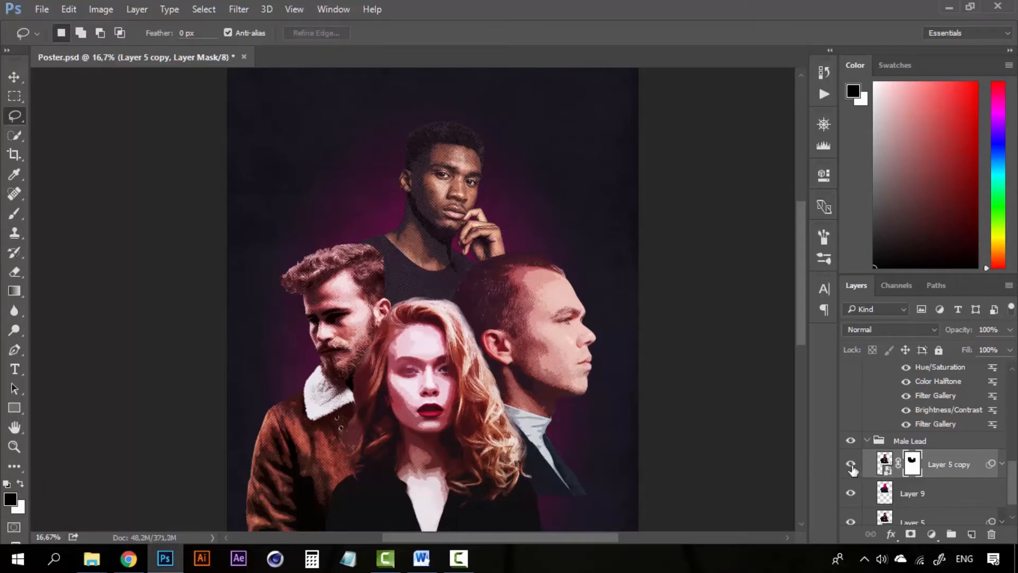
- Edit the Selective Color smart filter on Layer 5 copy, raising Magenta and Black for the Blacks
left_click(1002, 464)
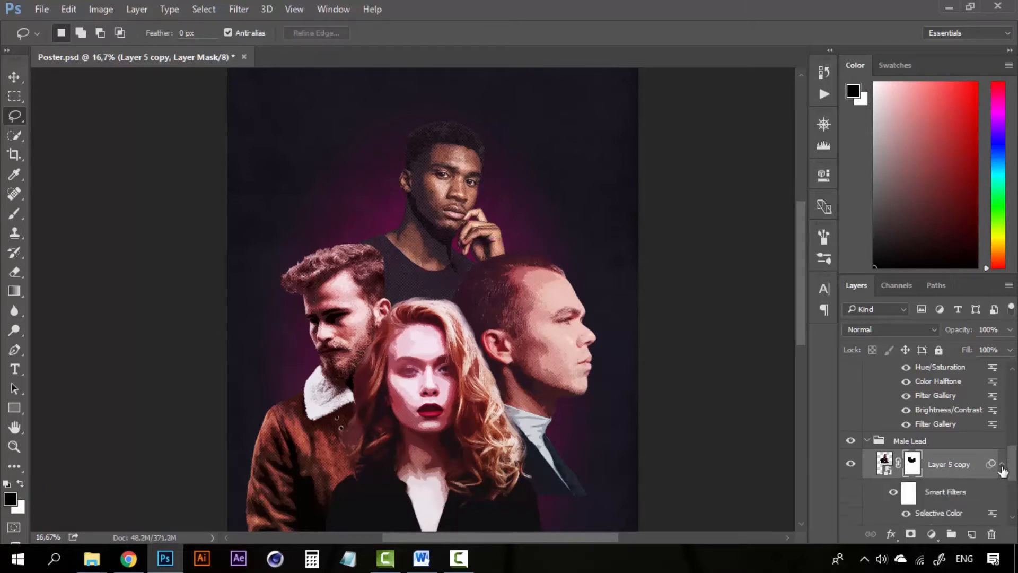
scroll(978, 494, "down", 2)
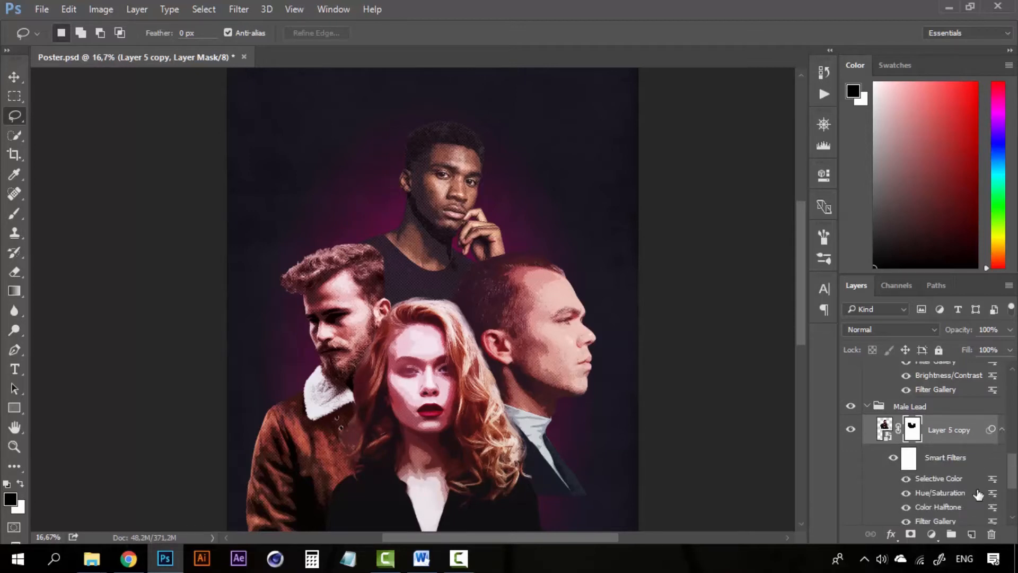
double_click(932, 480)
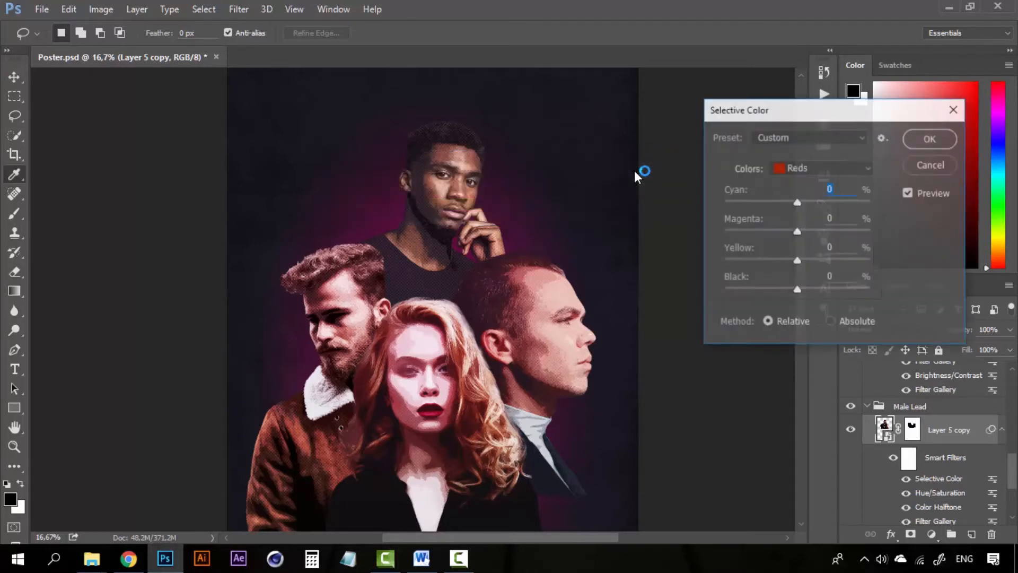
left_click(818, 168)
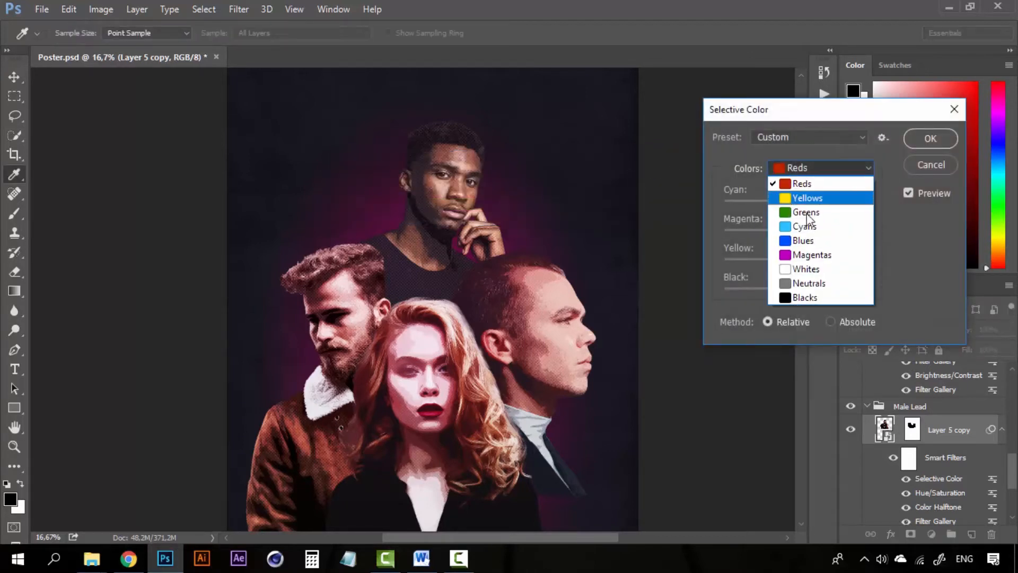
left_click(792, 296)
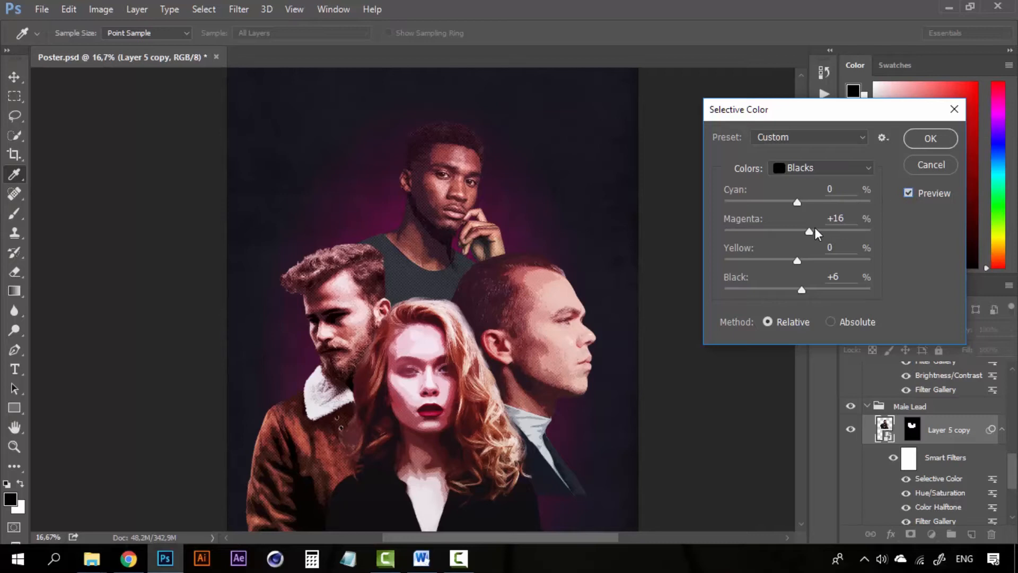
left_click_drag(812, 232, 814, 233)
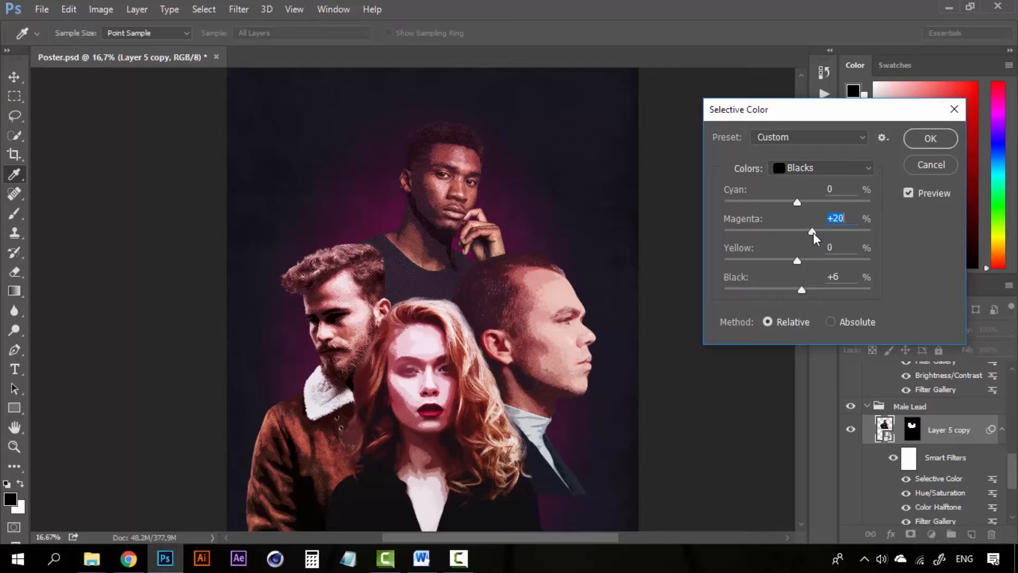
left_click(805, 290)
left_click(822, 232)
left_click(931, 139)
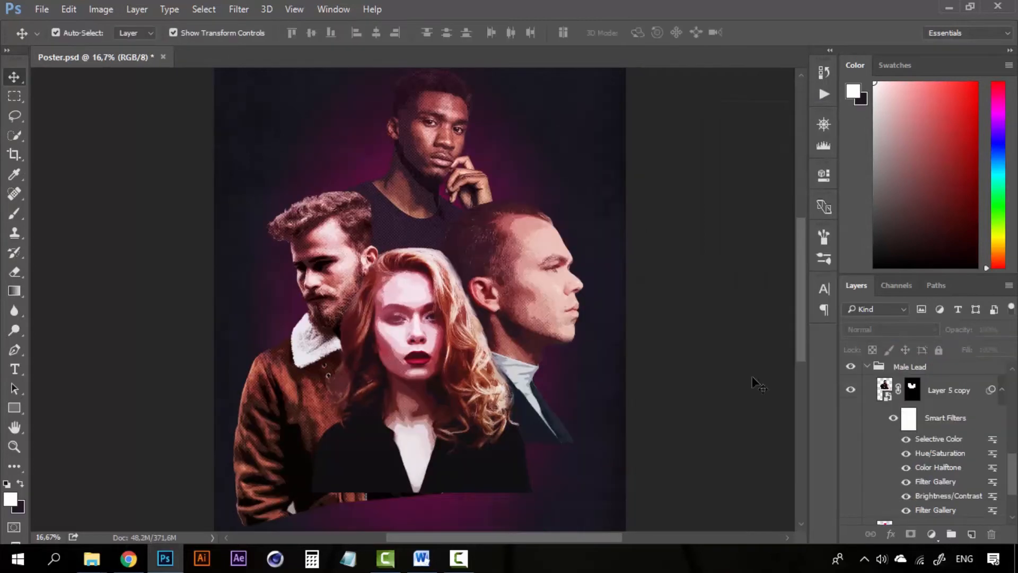
- Collapse the Male Lead, Antagonist and Support groups in the layer stack
left_click(866, 367)
scroll(871, 475, "up", 3)
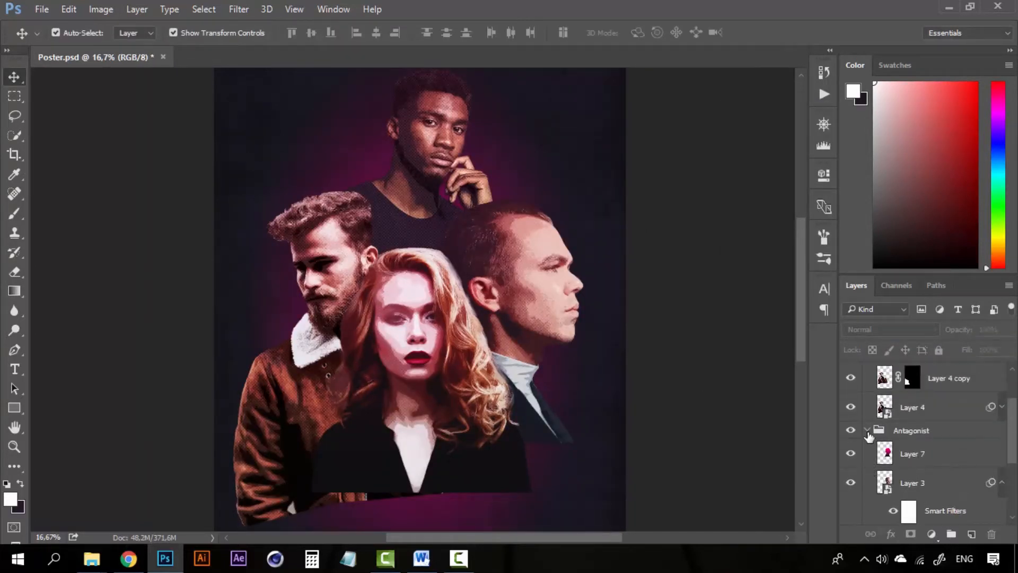
left_click(867, 430)
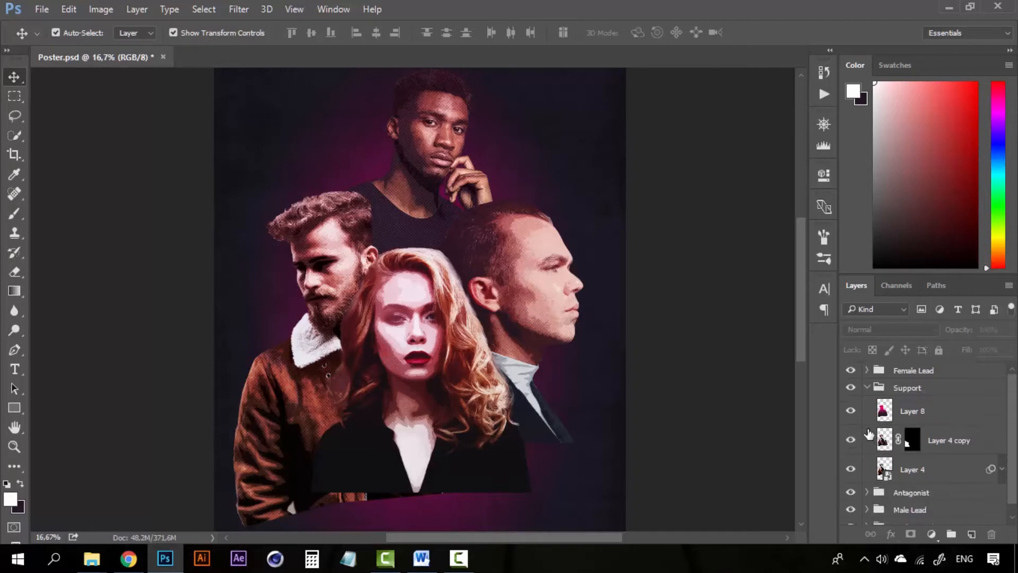
left_click(866, 388)
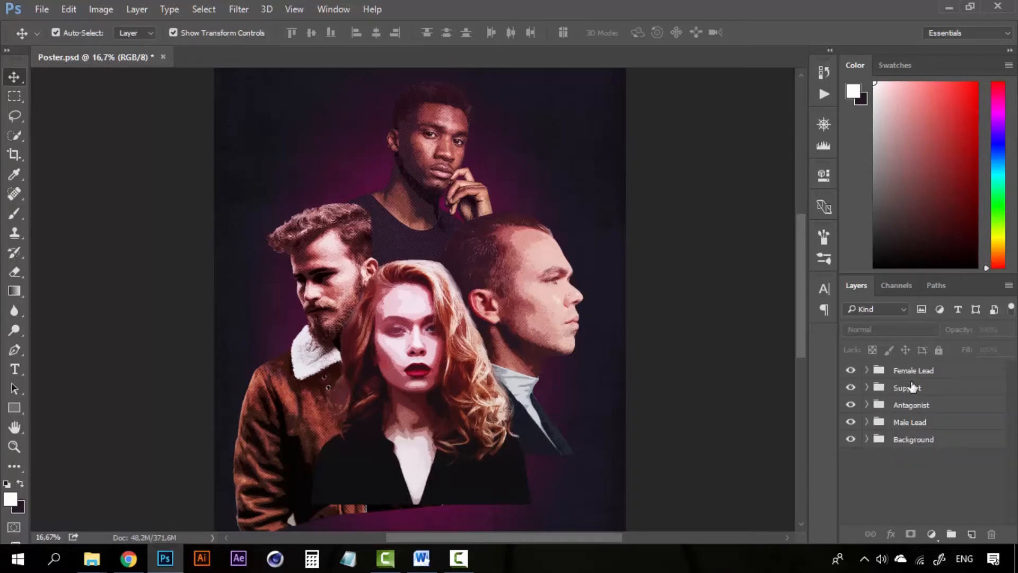
- Duplicate the Female Lead, Support, Antagonist and Male Lead groups and merge the copies into a single layer
left_click(913, 370)
left_click(913, 424, "shift")
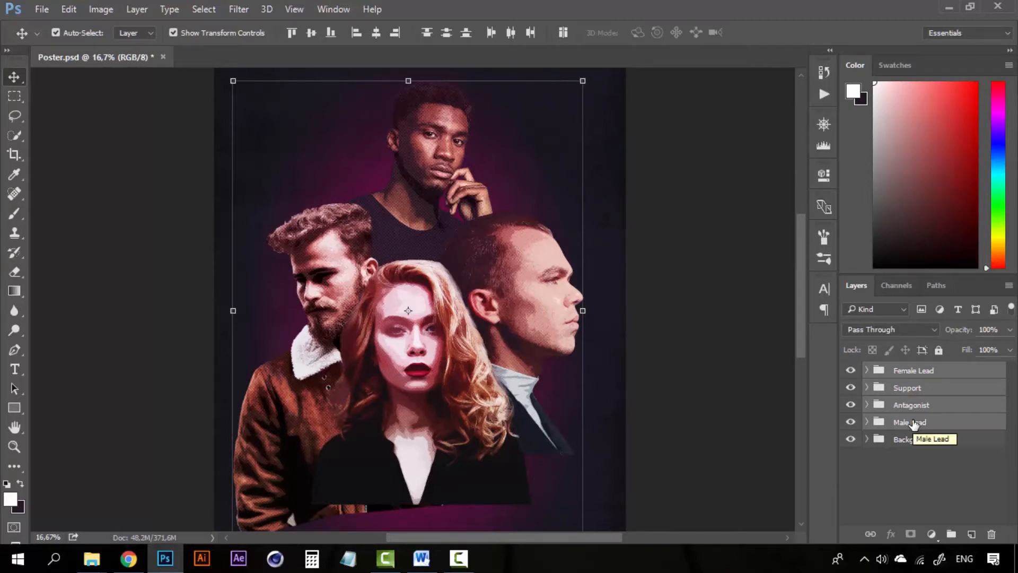
key("ctrl")
key("ctrl+j")
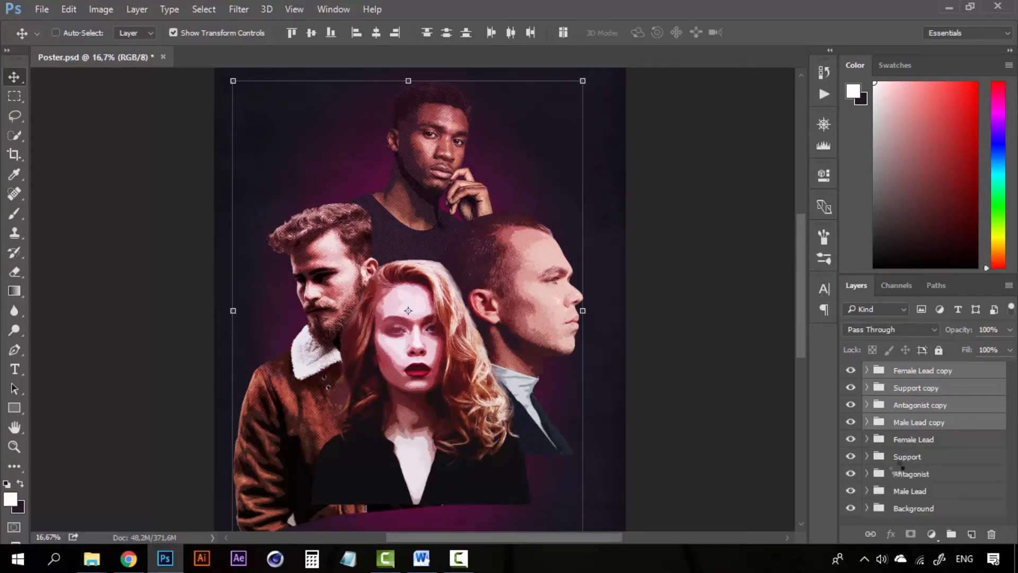
key("ctrl+e")
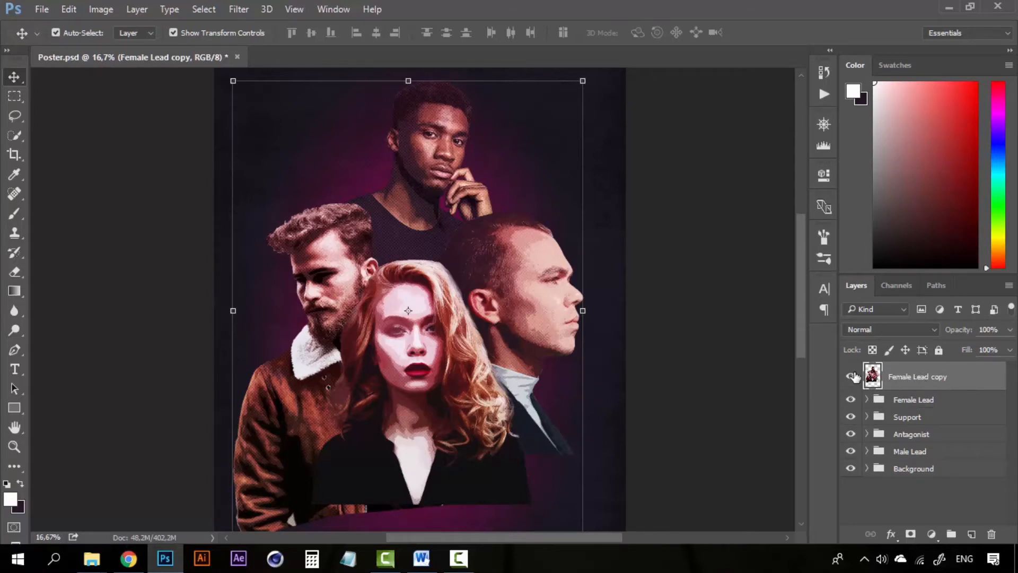
left_click_drag(406, 209, 473, 182)
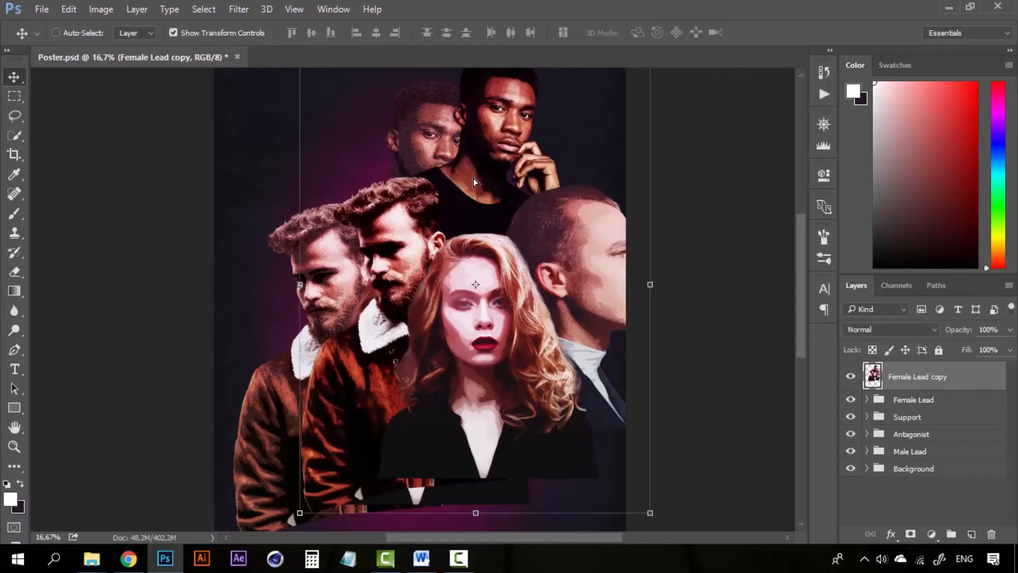
key("ctrl+z")
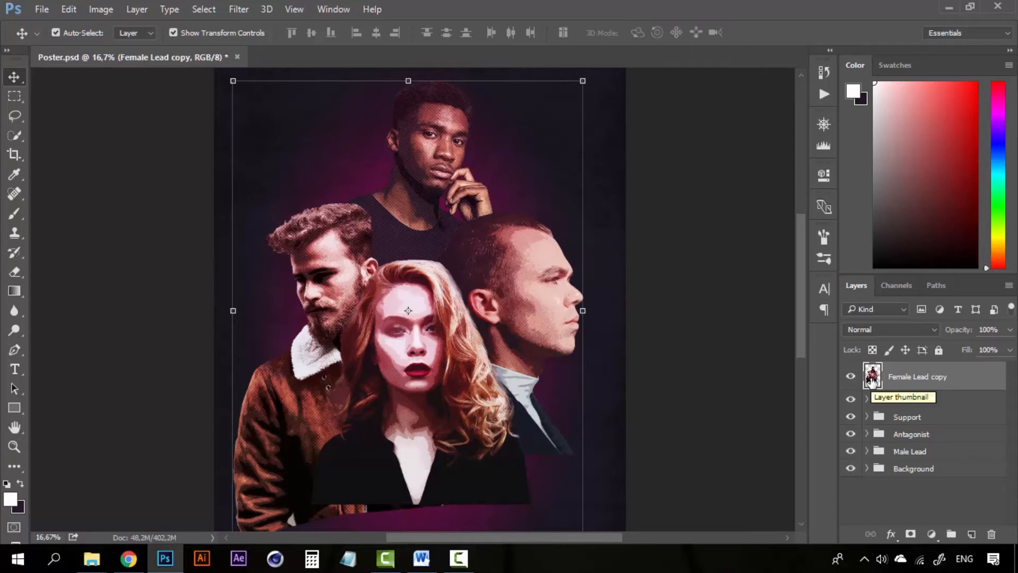
- Add a Selective Color adjustment layer masked to the outline of the merged characters, and hide the merged copy
left_click(933, 536)
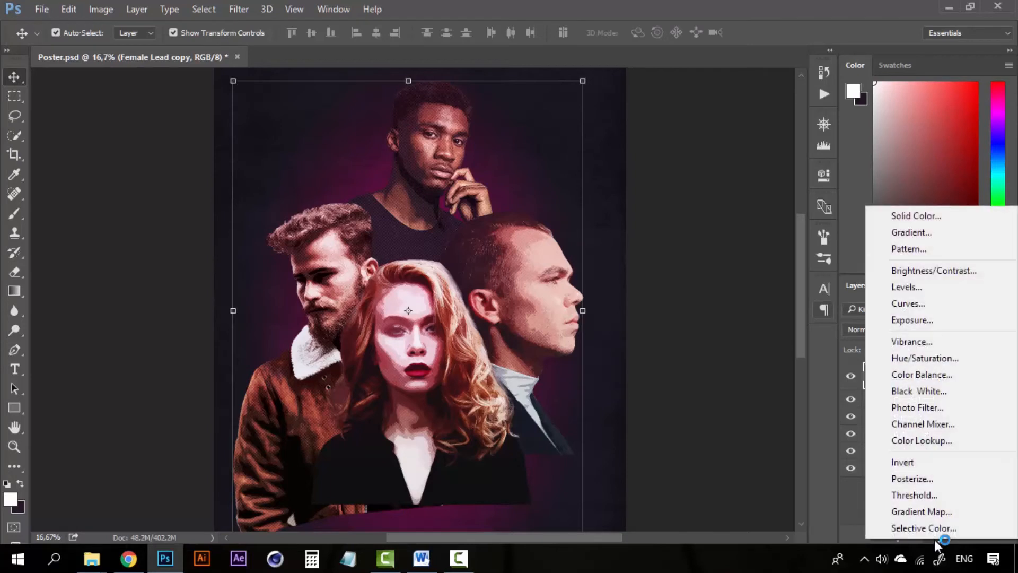
left_click(936, 530)
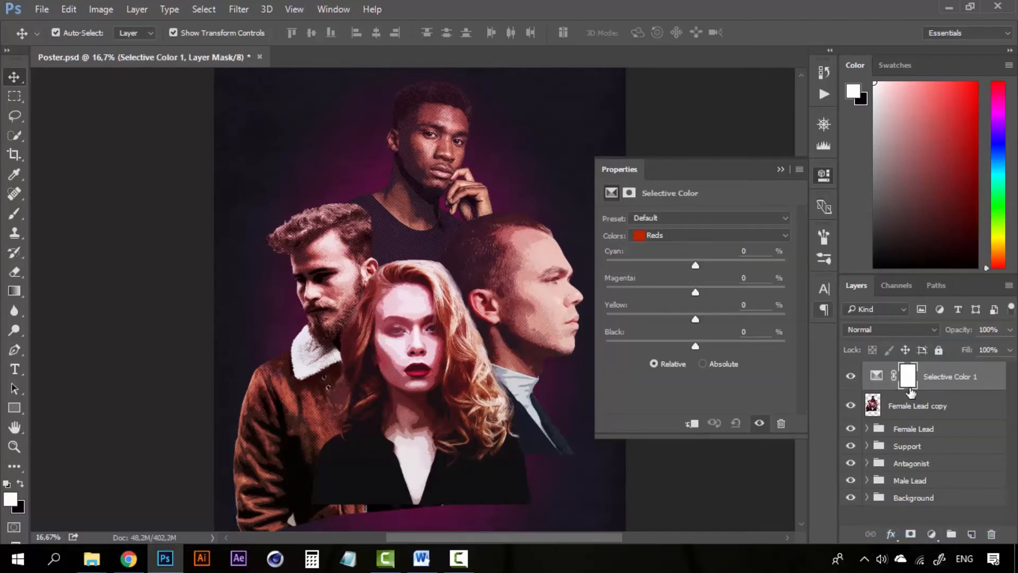
left_click(875, 408)
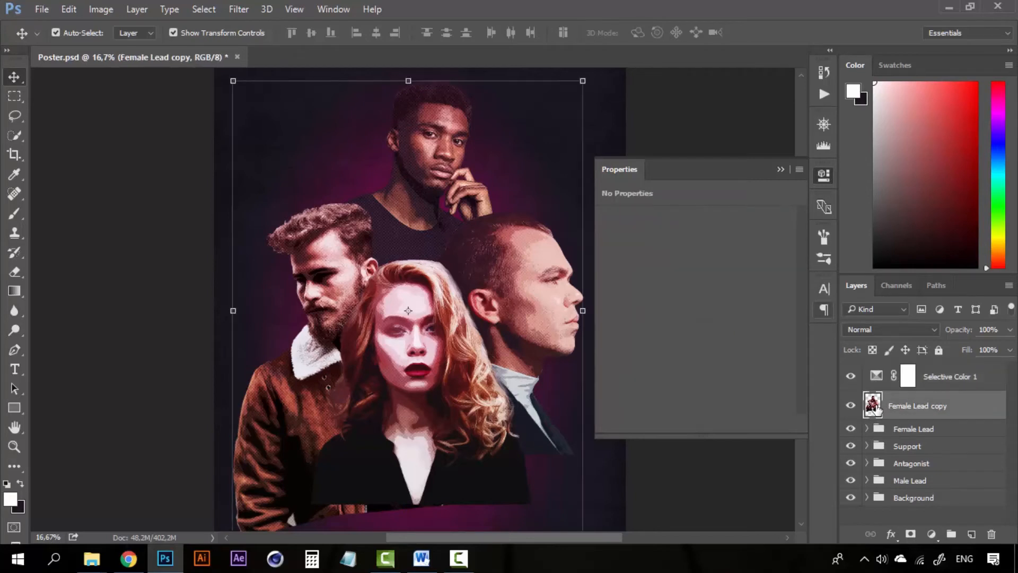
left_click(873, 408, "ctrl")
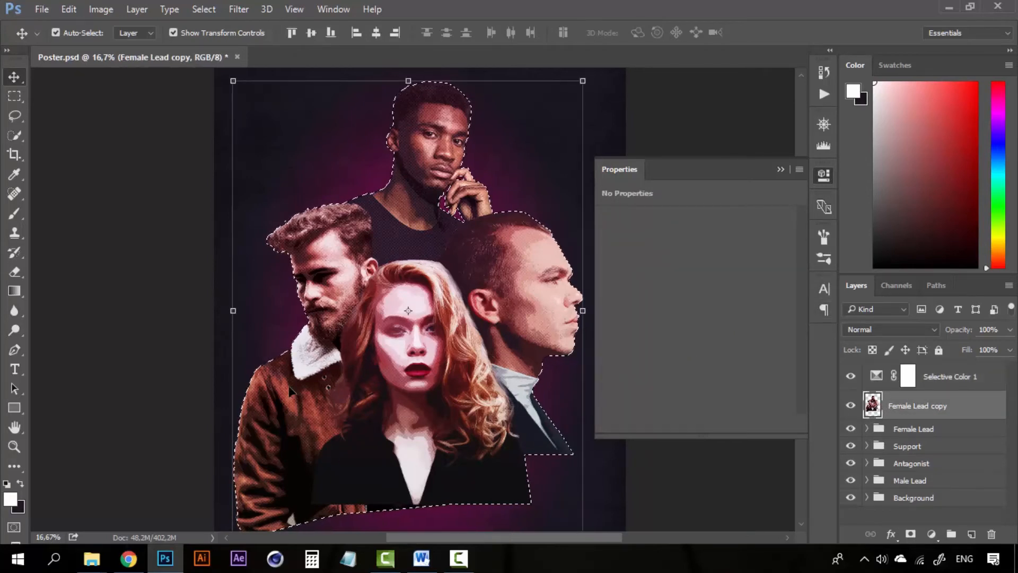
left_click(910, 376)
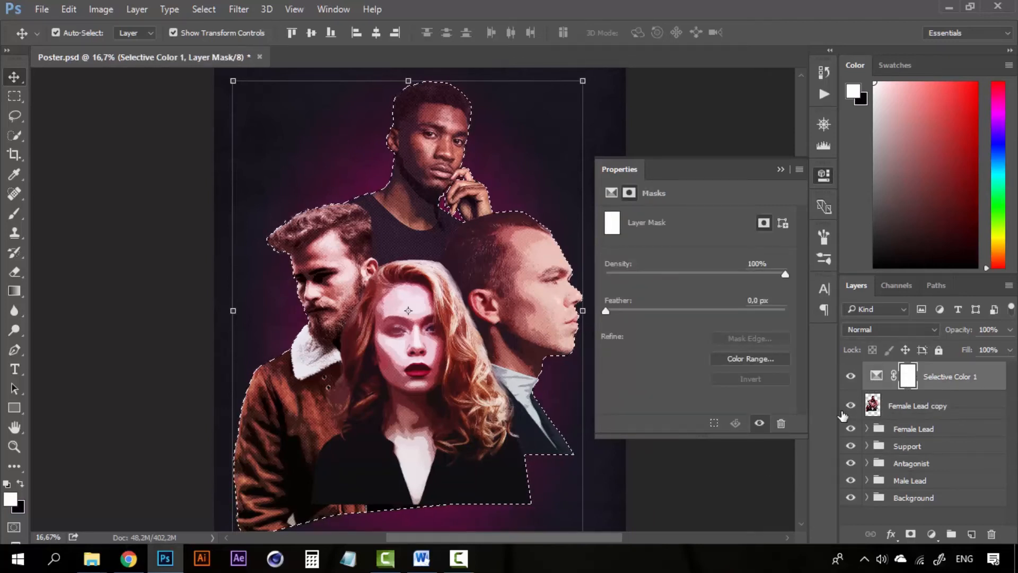
key("ctrl+BackSpace")
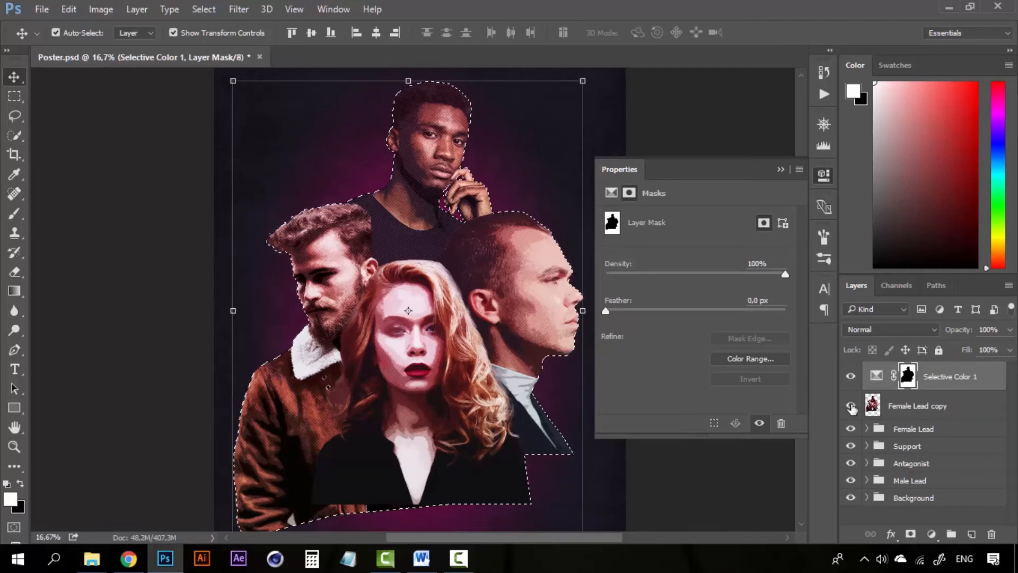
key("ctrl")
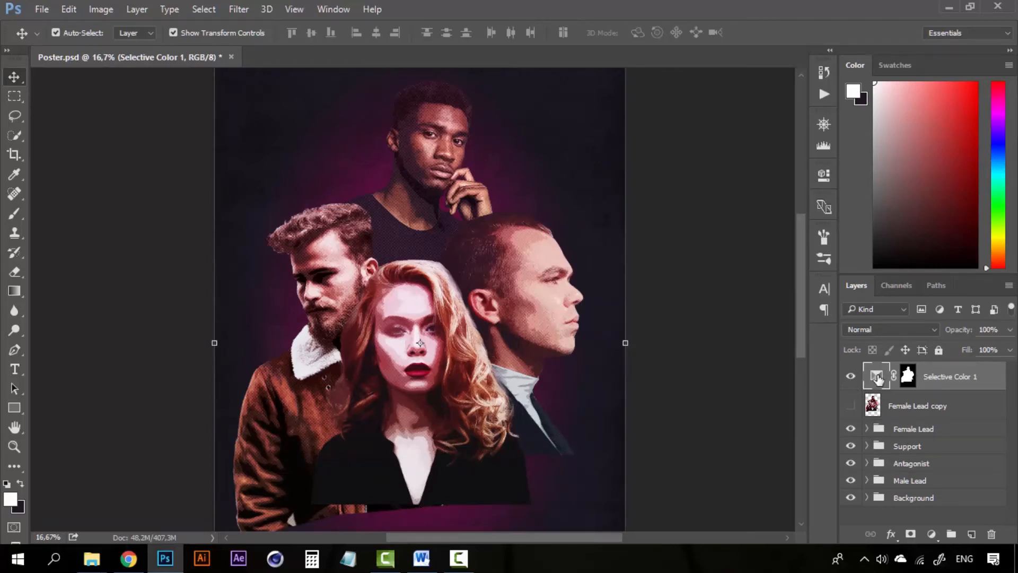
- Raise Cyan for the Reds in the Selective Color 1 adjustment layer
double_click(878, 377)
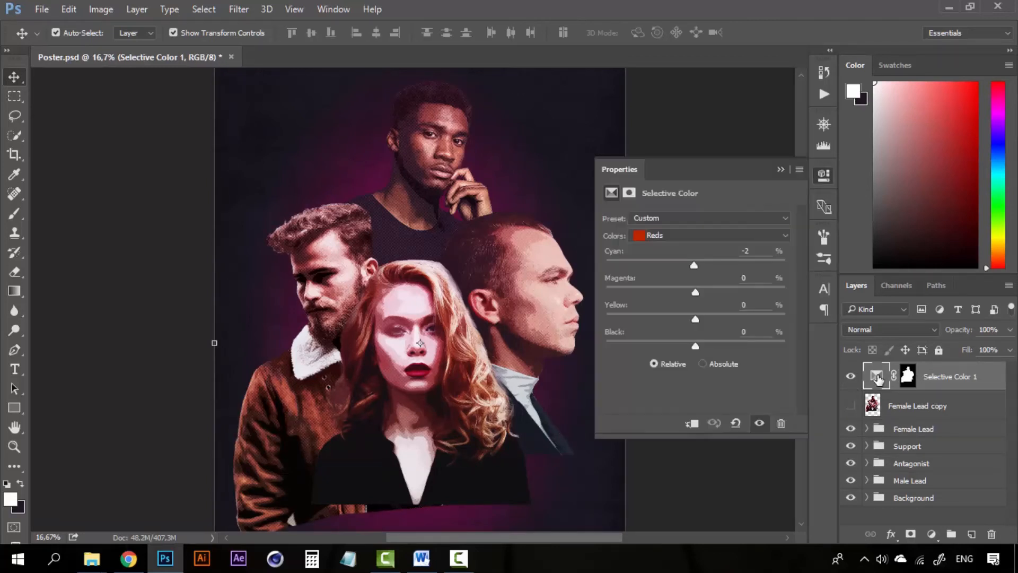
left_click(710, 235)
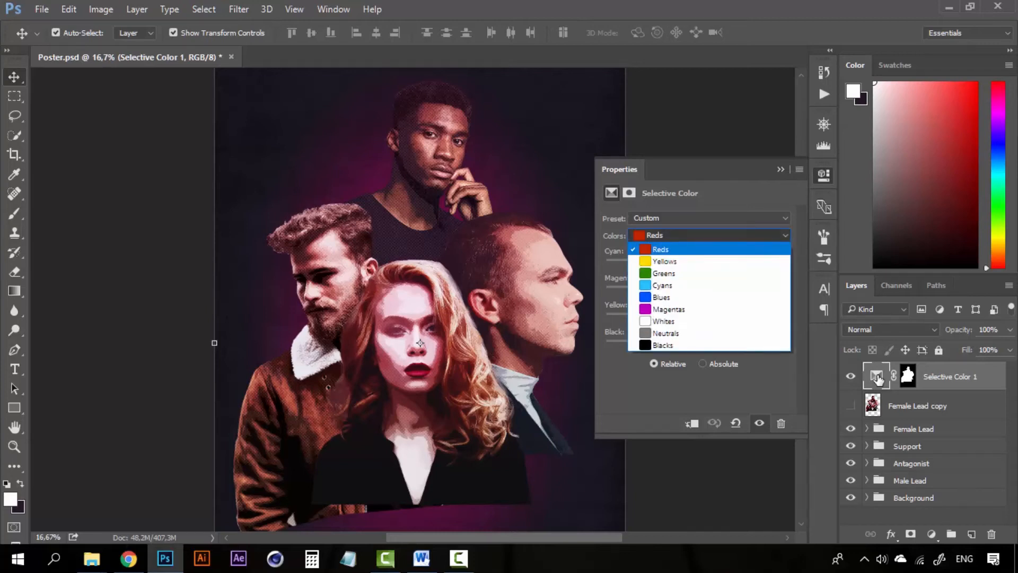
key("Escape")
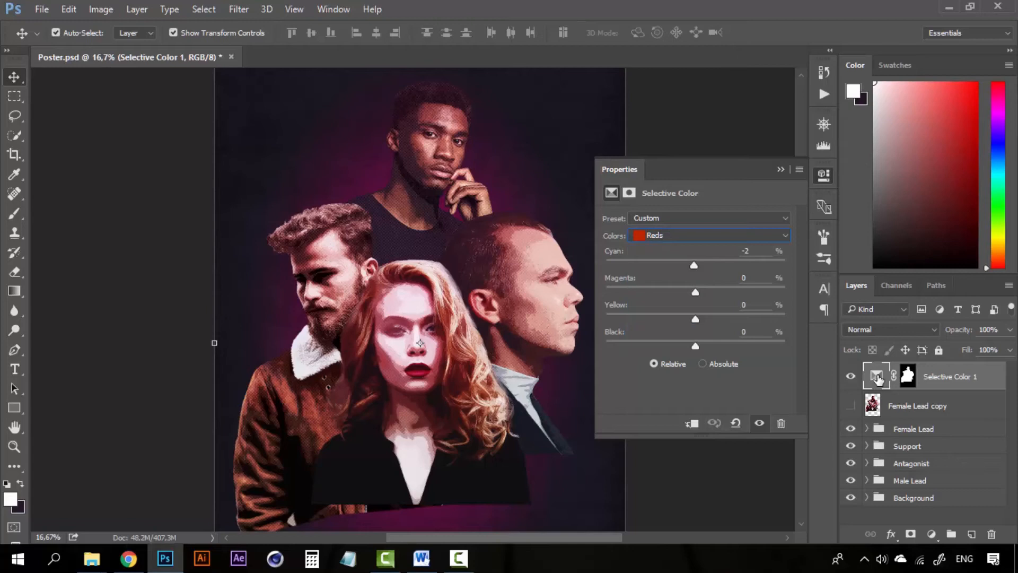
left_click_drag(694, 265, 715, 265)
- Set the Neutrals of Selective Color 1 to Magenta -5% and Black +6%
left_click(710, 235)
left_click(666, 333)
left_click_drag(695, 346, 700, 345)
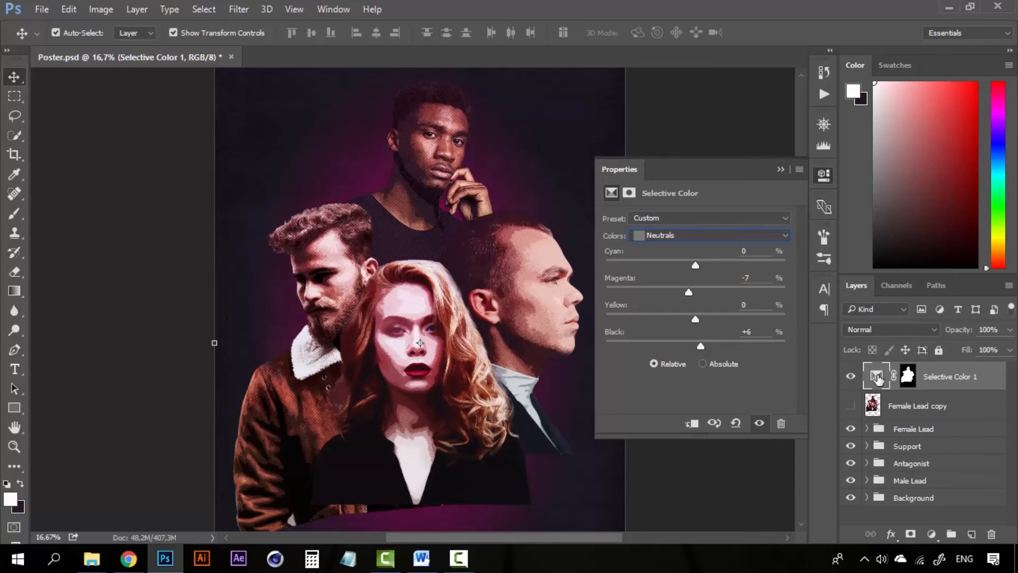
left_click_drag(688, 292, 690, 292)
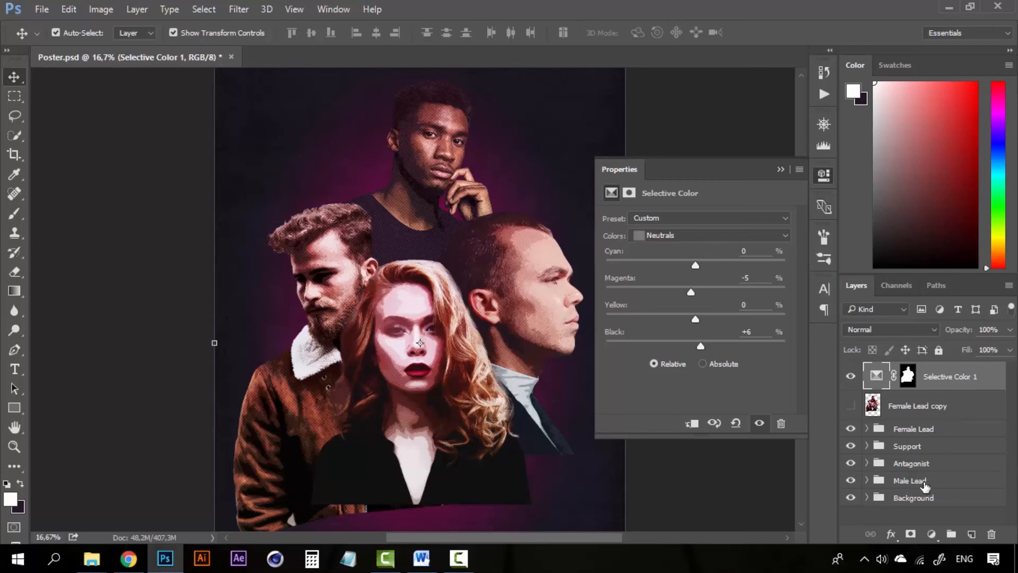
- Raise the Black amount slightly for the Blacks in Selective Color 1 and deselect the layer
left_click(929, 408)
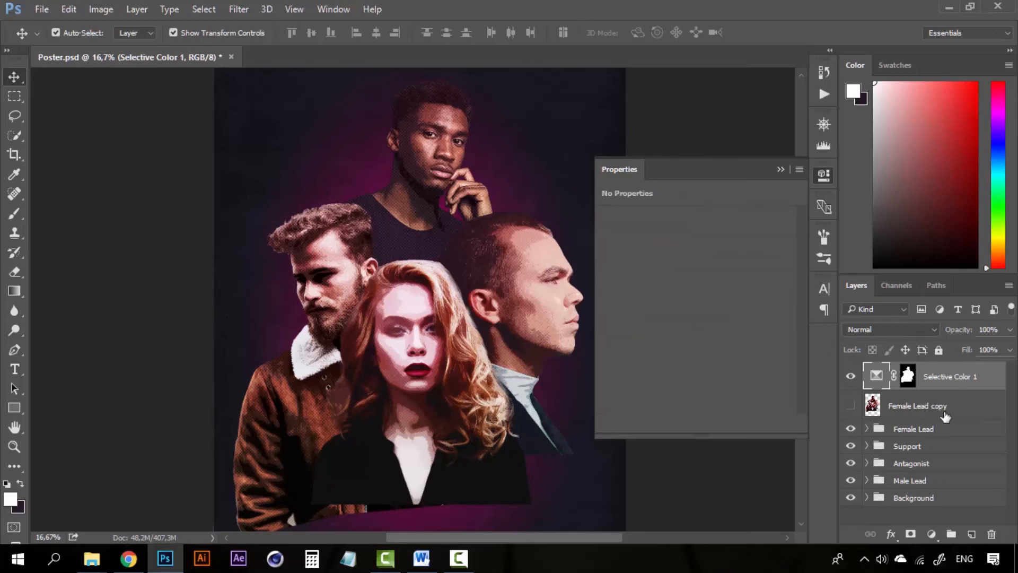
left_click(902, 378)
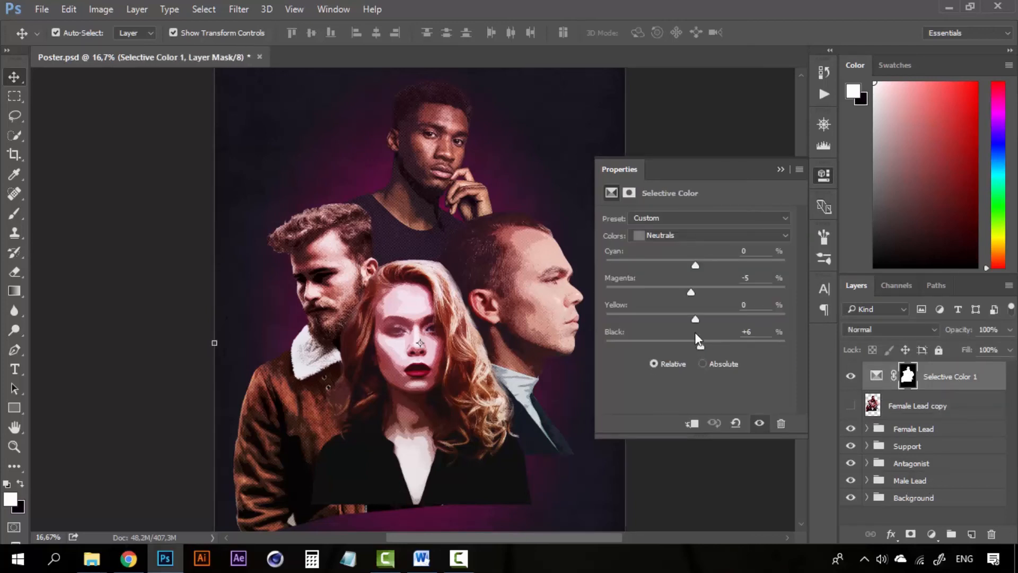
left_click(696, 231)
left_click(675, 346)
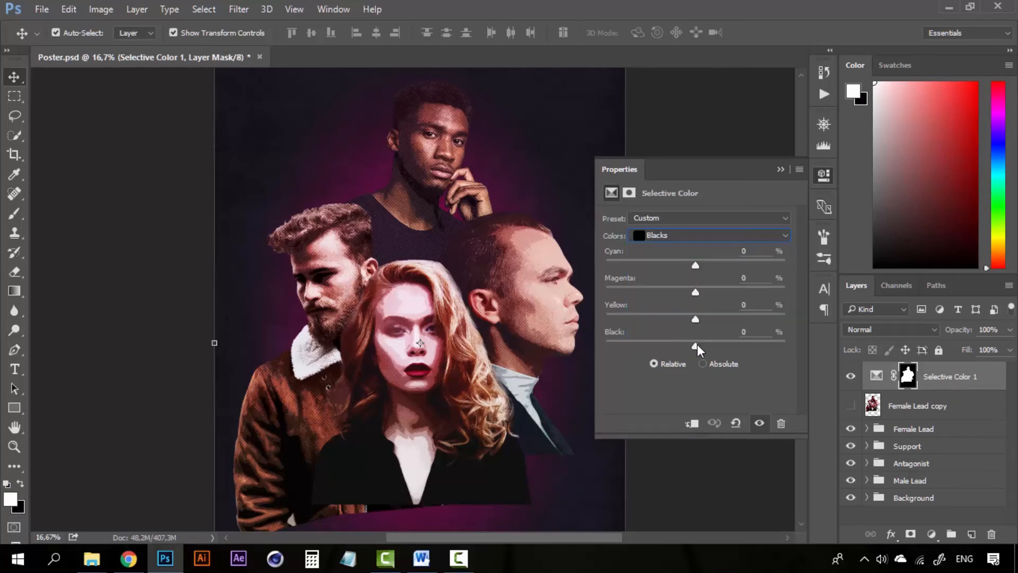
left_click_drag(699, 344, 699, 344)
left_click(780, 170)
left_click_drag(480, 274, 530, 278)
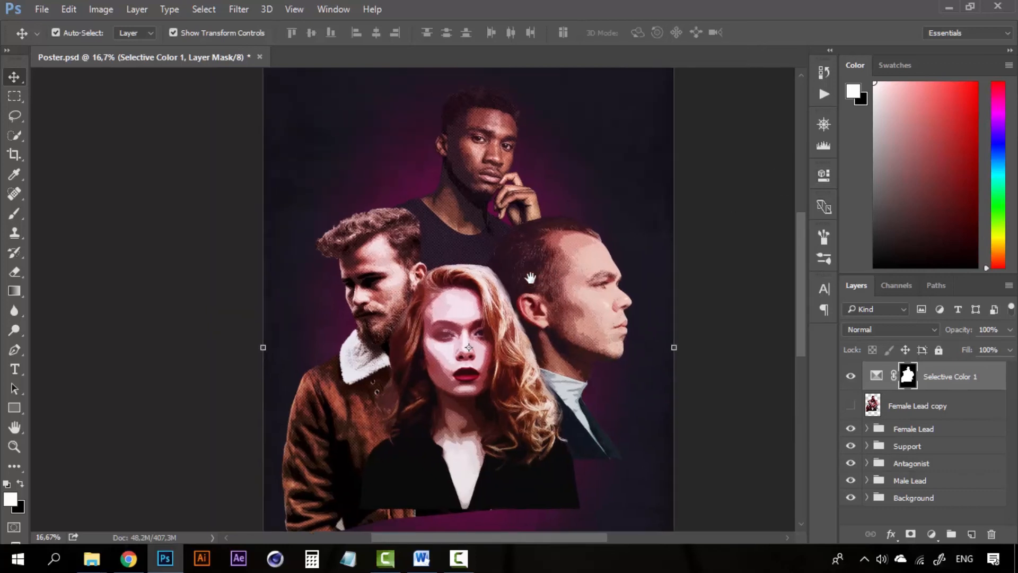
left_click(705, 250)
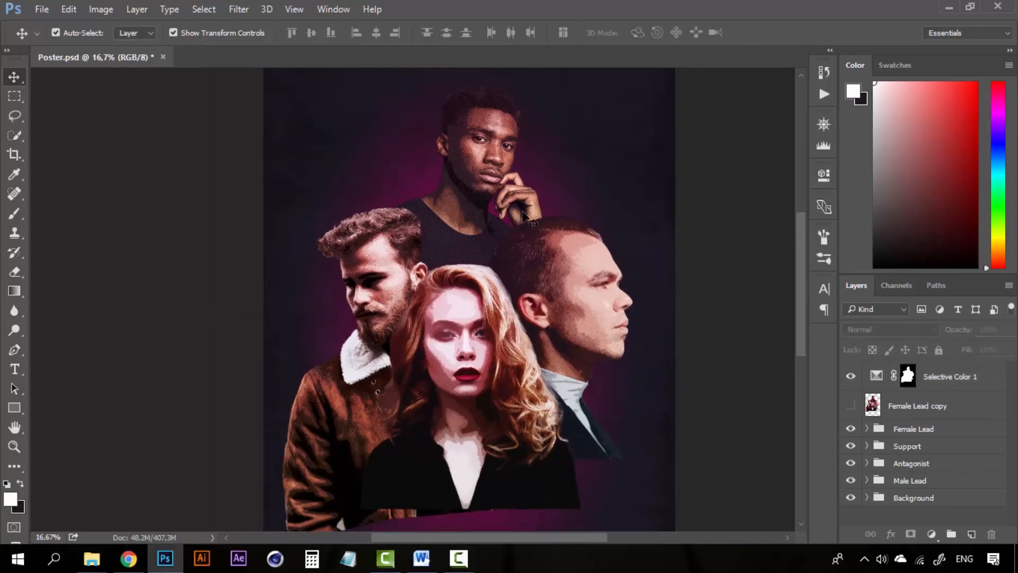